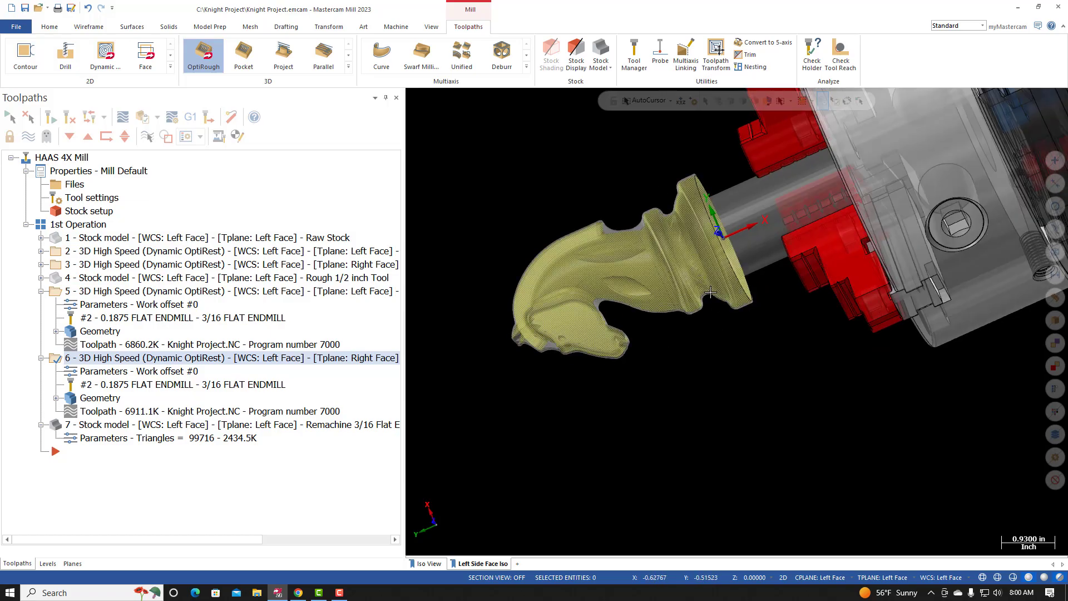
Step: Examine the leftover stock between the knight's ears from several angles
{"action": "mouse_move", "coordinate": [664, 335]}
{"action": "middle_mouse_down"}
{"action": "mouse_move", "coordinate": [649, 398]}
{"action": "mouse_move", "coordinate": [658, 399]}
{"action": "mouse_move", "coordinate": [535, 418]}
{"action": "mouse_move", "coordinate": [530, 393]}
{"action": "middle_mouse_up"}
{"action": "scroll", "coordinate": [485, 368], "scroll_direction": "up", "scroll_amount": 5}
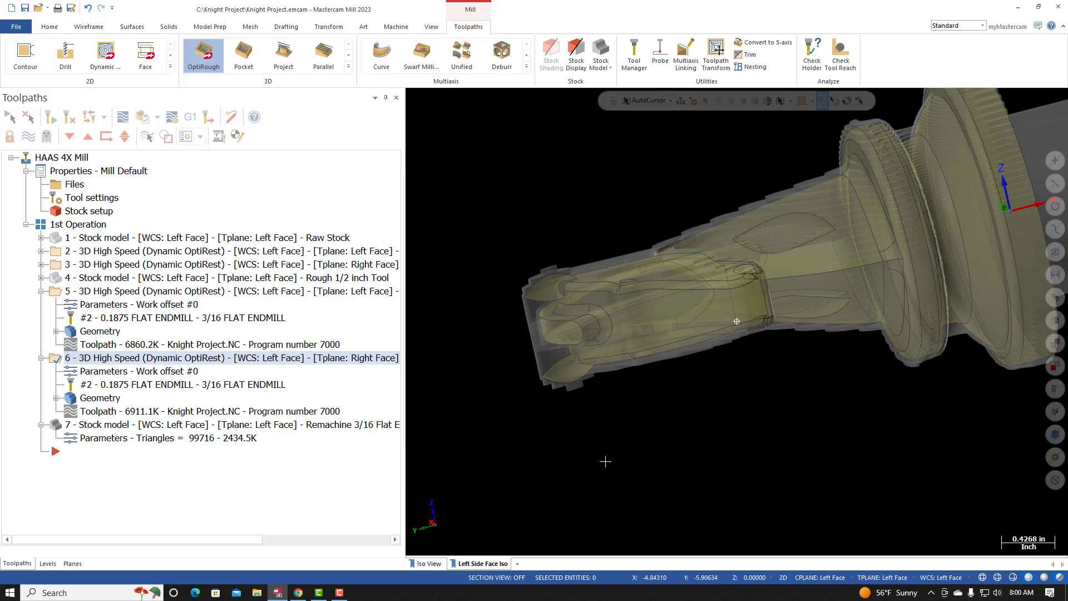
{"action": "middle_click_drag", "start_coordinate": [604, 460], "coordinate": [618, 418]}
{"action": "scroll", "coordinate": [656, 431], "scroll_direction": "down", "scroll_amount": 3}
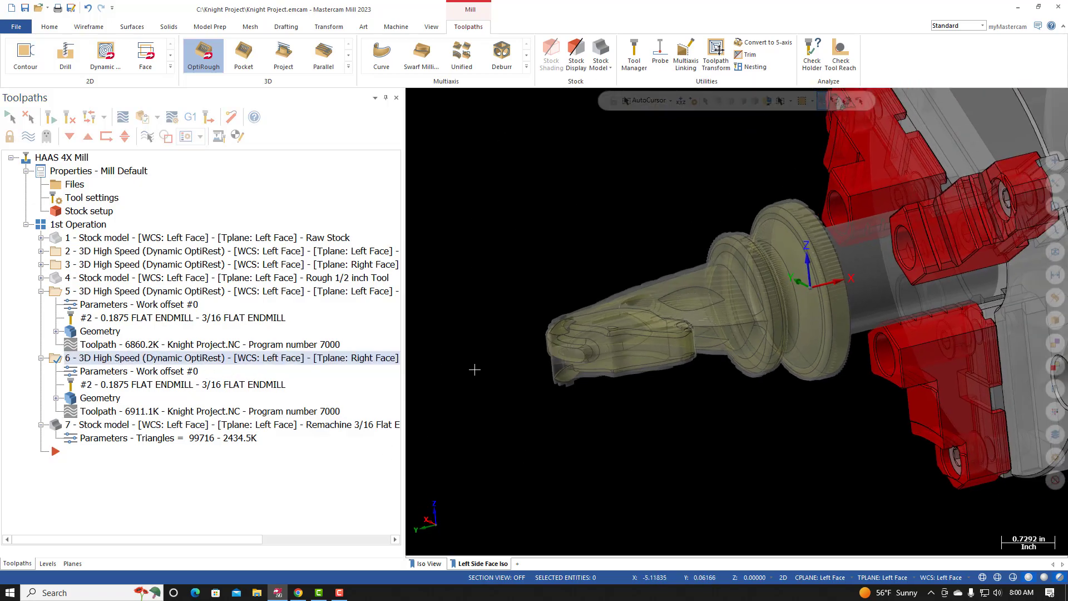
{"action": "mouse_move", "coordinate": [489, 401]}
{"action": "middle_mouse_down"}
{"action": "mouse_move", "coordinate": [513, 429]}
{"action": "mouse_move", "coordinate": [580, 417]}
{"action": "mouse_move", "coordinate": [568, 425]}
{"action": "mouse_move", "coordinate": [534, 388]}
{"action": "middle_mouse_up"}
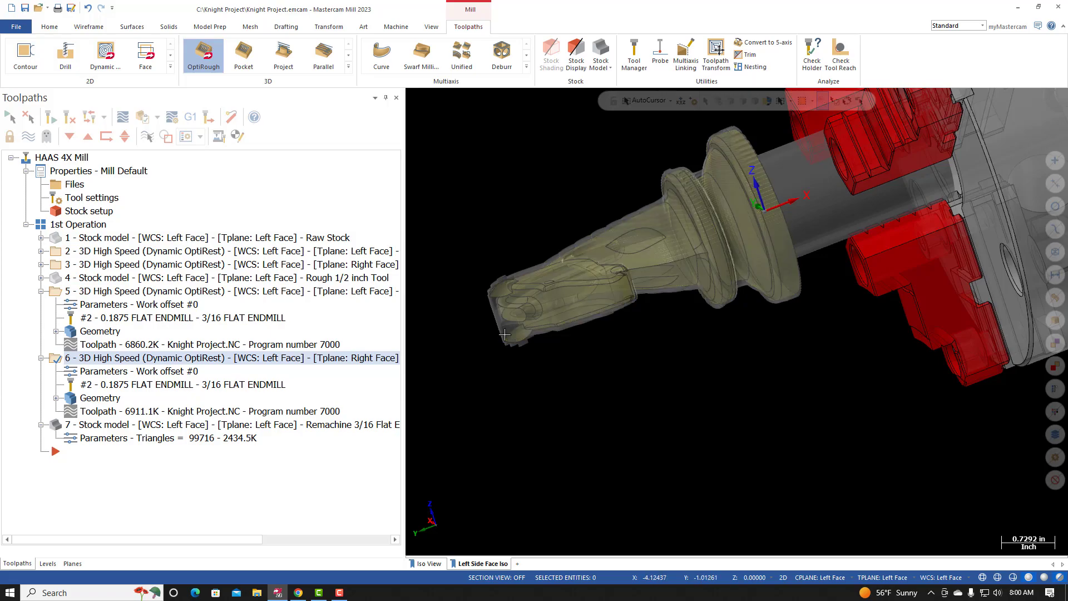
Step: Switch to Chrome and read the Knight Roughing Toolpaths (3/16 Endmill Between Ears) page's introduction and list of required operations
{"action": "left_click", "coordinate": [298, 593]}
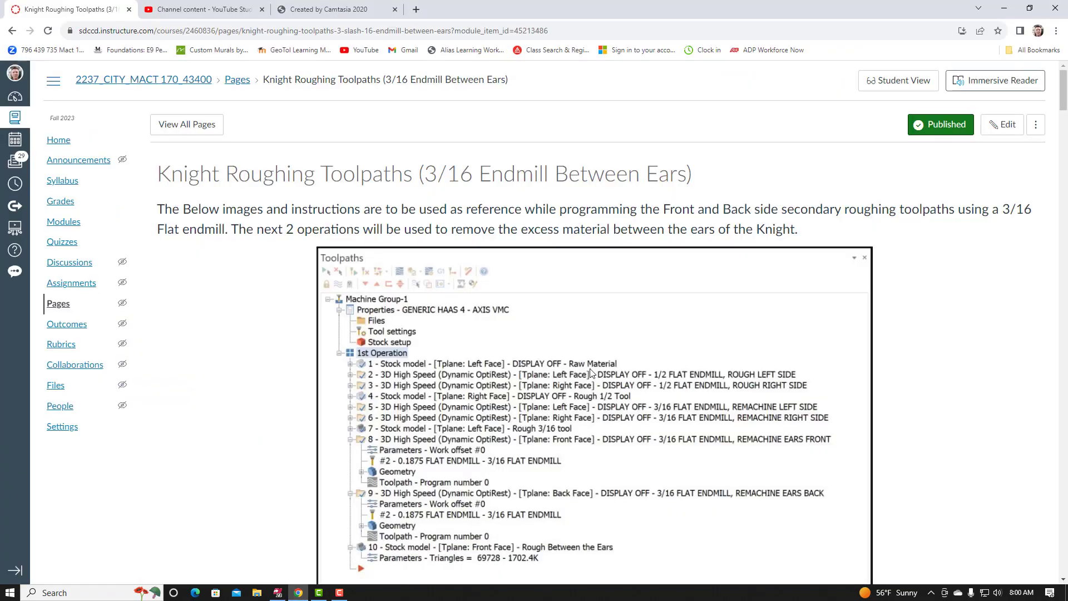
{"action": "scroll", "coordinate": [589, 370], "scroll_direction": "down", "scroll_amount": 12}
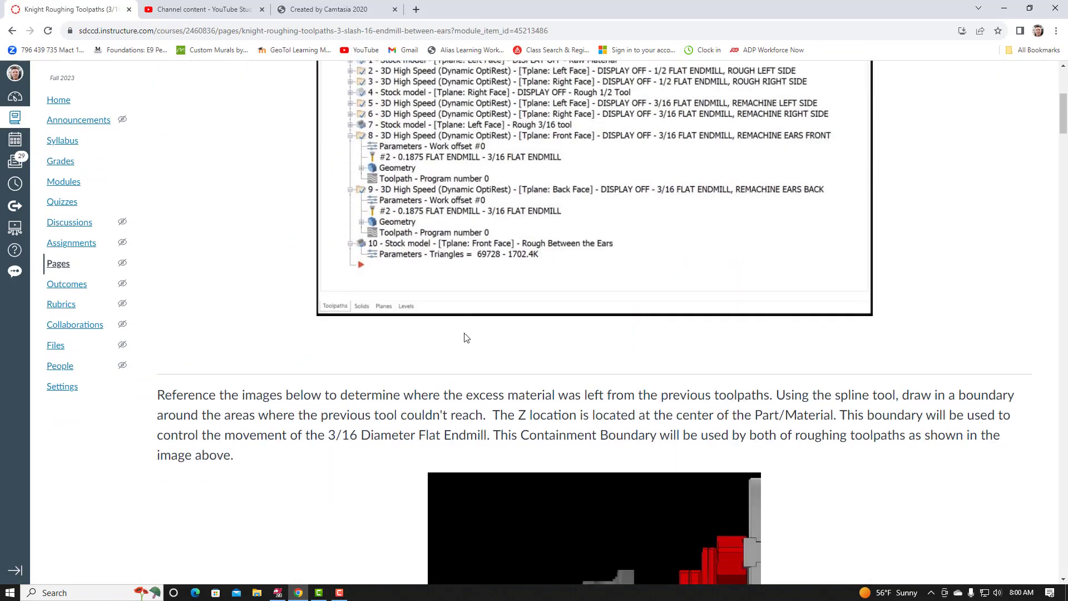
{"action": "scroll", "coordinate": [467, 343], "scroll_direction": "up", "scroll_amount": 10}
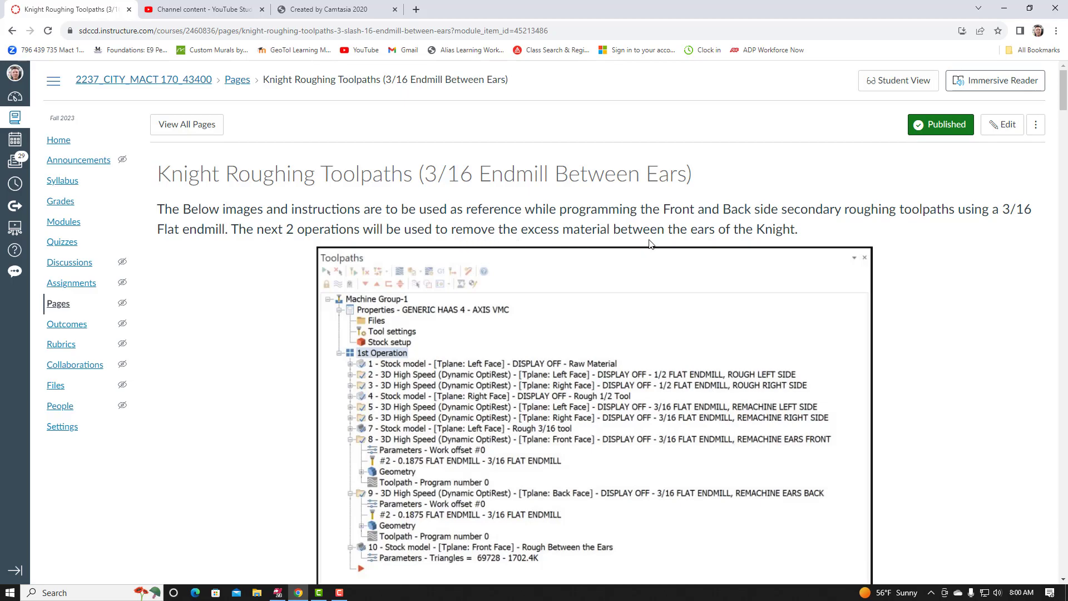
{"action": "scroll", "coordinate": [609, 290], "scroll_direction": "down", "scroll_amount": 3}
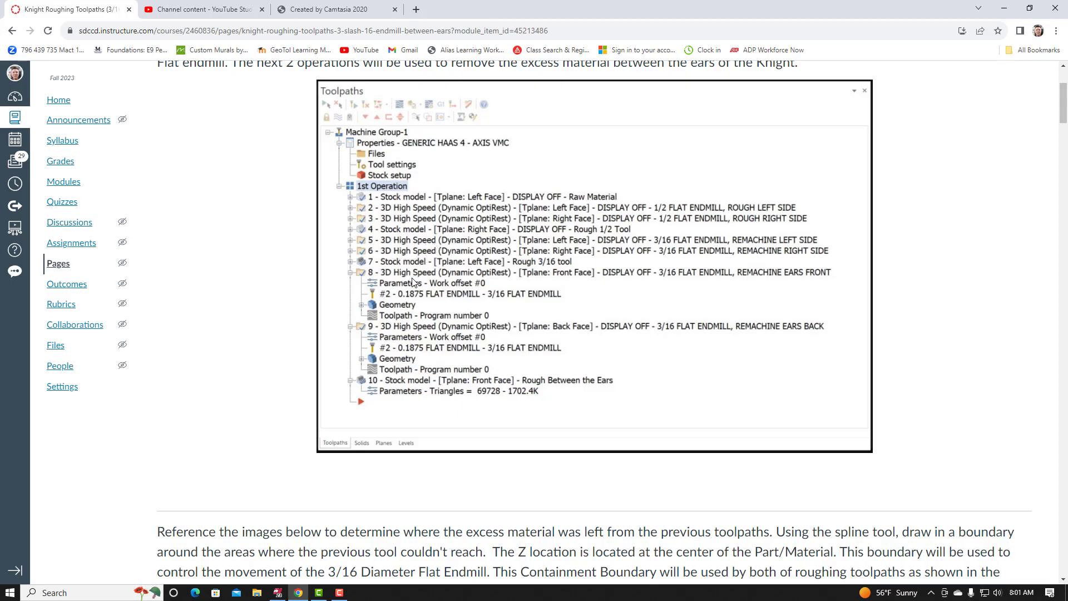
{"action": "scroll", "coordinate": [413, 281], "scroll_direction": "down", "scroll_amount": 3}
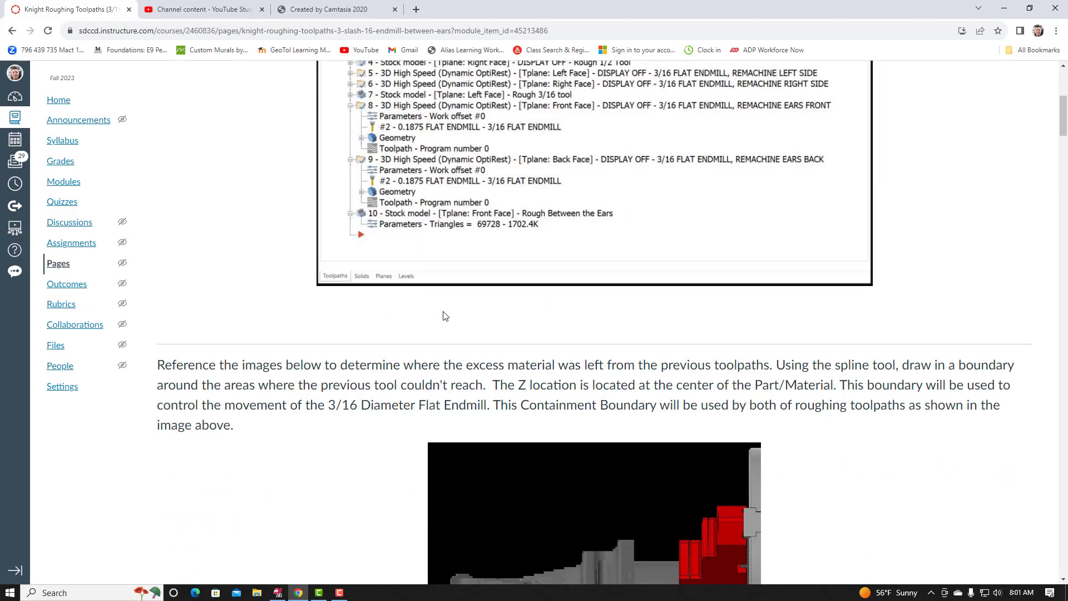
Step: Study the page's instructions and reference images for the spline containment boundary around the knight's ears
{"action": "scroll", "coordinate": [445, 317], "scroll_direction": "down", "scroll_amount": 10}
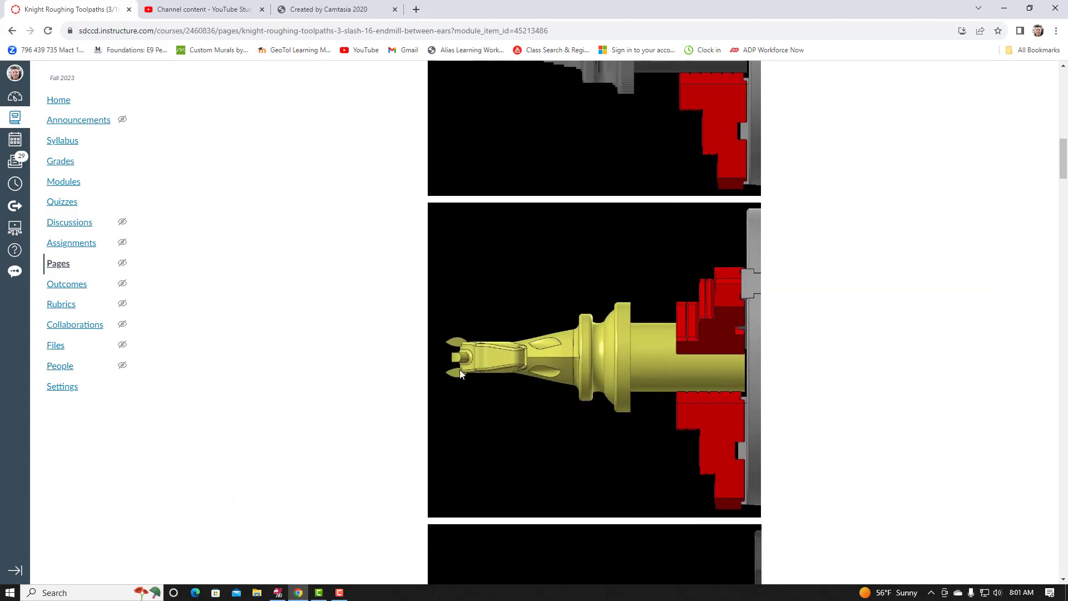
{"action": "scroll", "coordinate": [470, 317], "scroll_direction": "up", "scroll_amount": 2}
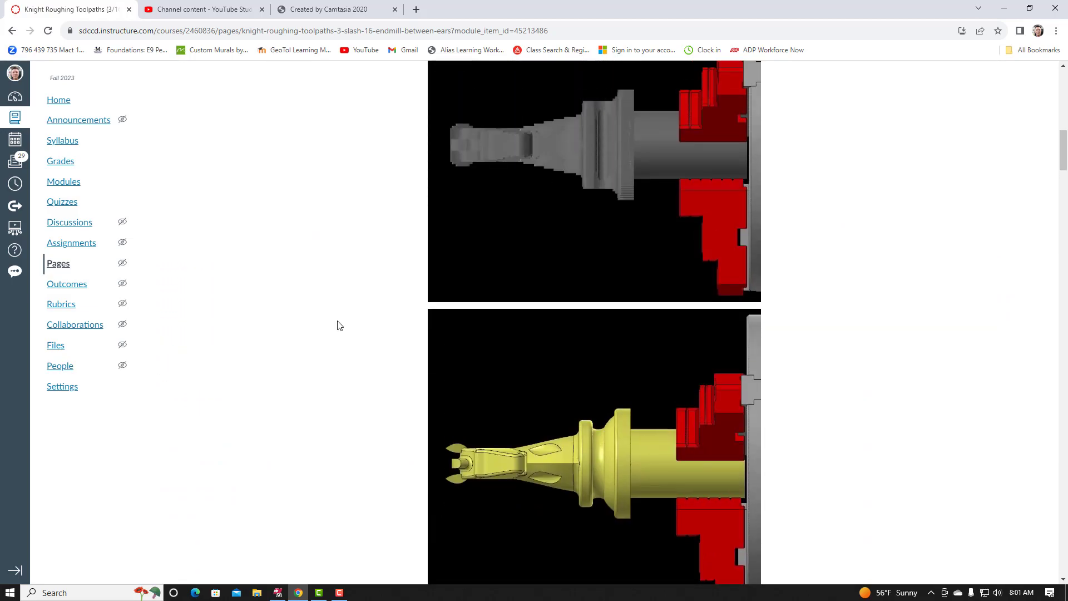
{"action": "scroll", "coordinate": [323, 325], "scroll_direction": "up", "scroll_amount": 7}
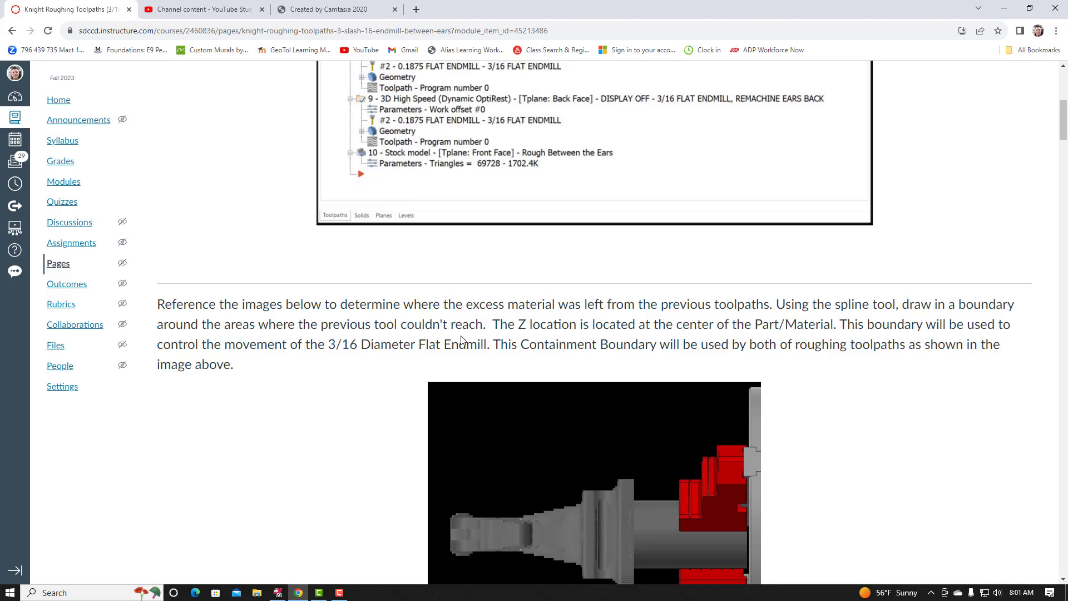
{"action": "scroll", "coordinate": [481, 233], "scroll_direction": "down", "scroll_amount": 2}
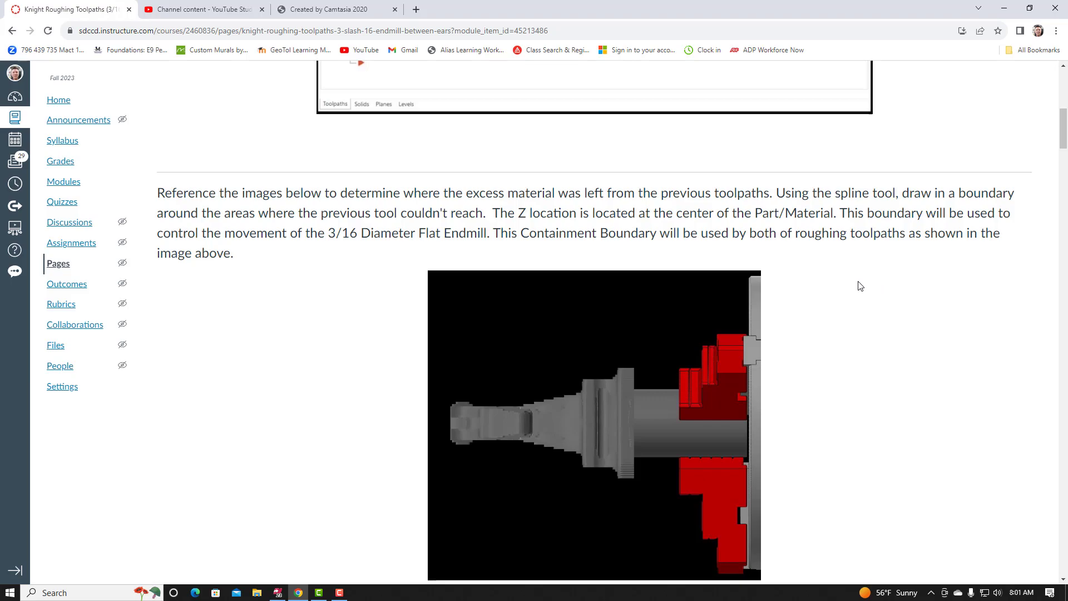
{"action": "scroll", "coordinate": [861, 289], "scroll_direction": "down", "scroll_amount": 13}
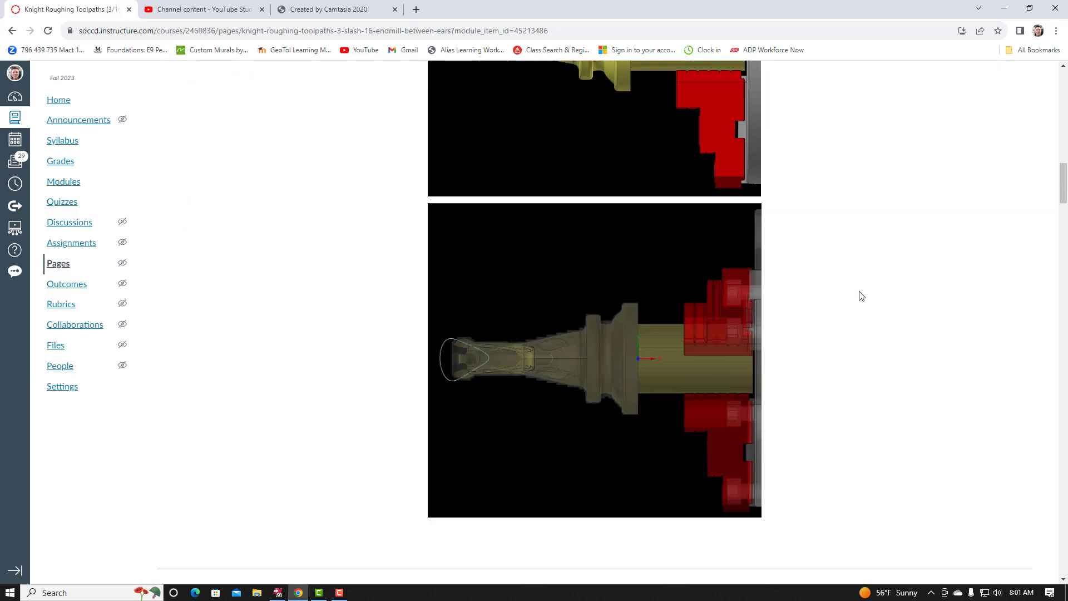
{"action": "scroll", "coordinate": [831, 310], "scroll_direction": "down", "scroll_amount": 1}
{"action": "scroll", "coordinate": [834, 310], "scroll_direction": "down", "scroll_amount": 1}
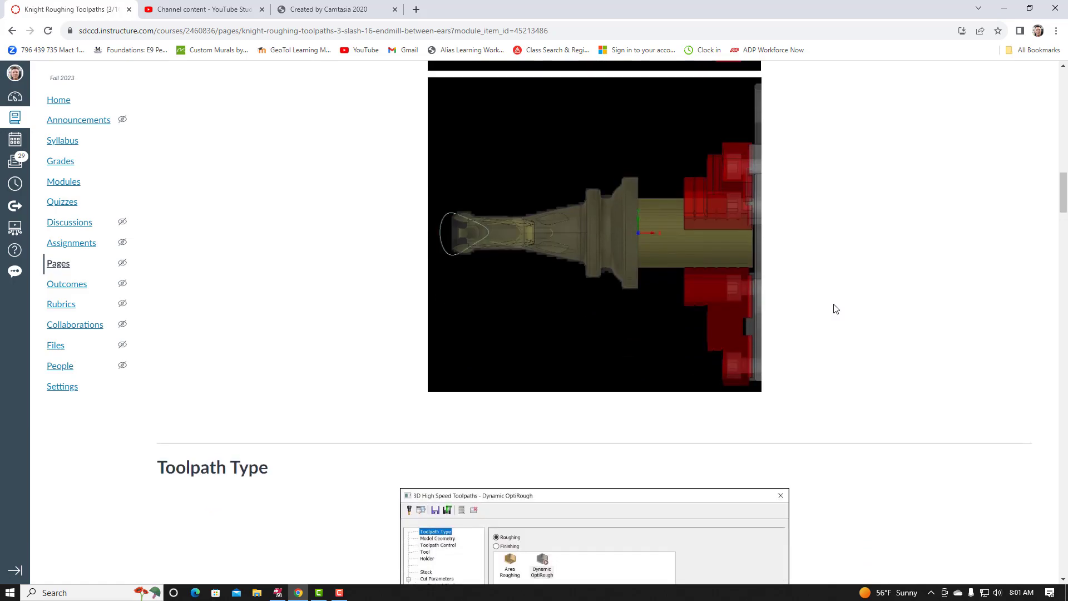
{"action": "scroll", "coordinate": [834, 309], "scroll_direction": "up", "scroll_amount": 9}
{"action": "scroll", "coordinate": [837, 306], "scroll_direction": "up", "scroll_amount": 3}
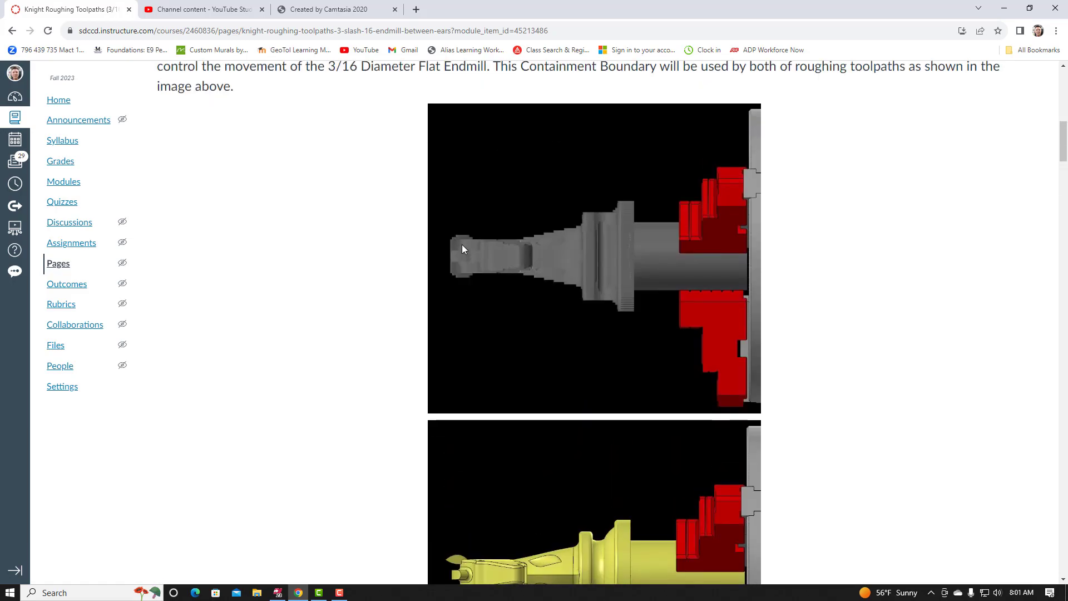
{"action": "scroll", "coordinate": [499, 319], "scroll_direction": "down", "scroll_amount": 10}
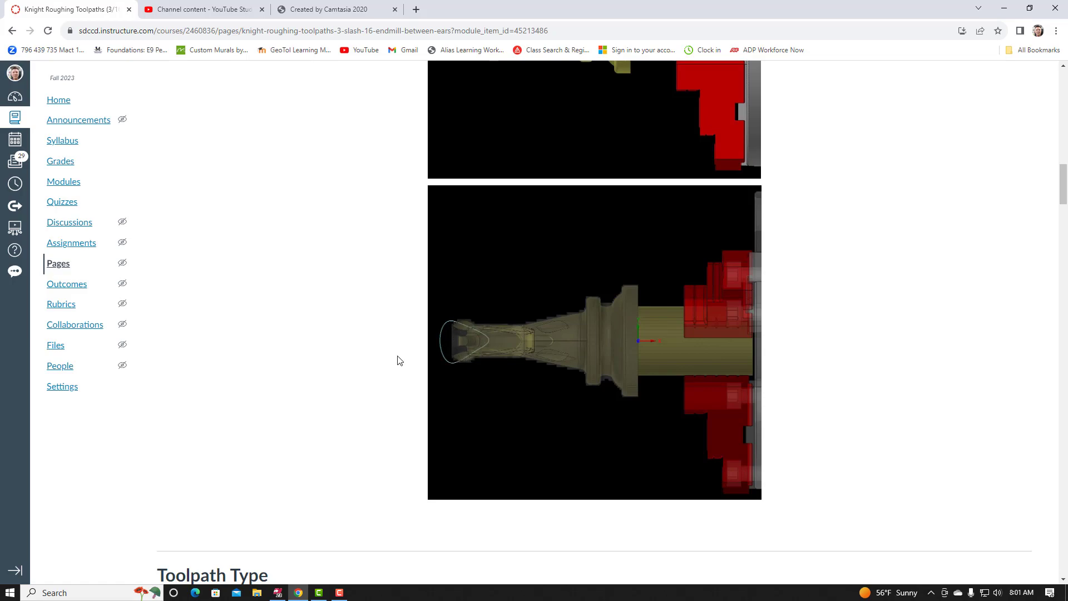
{"action": "scroll", "coordinate": [380, 350], "scroll_direction": "down", "scroll_amount": 3}
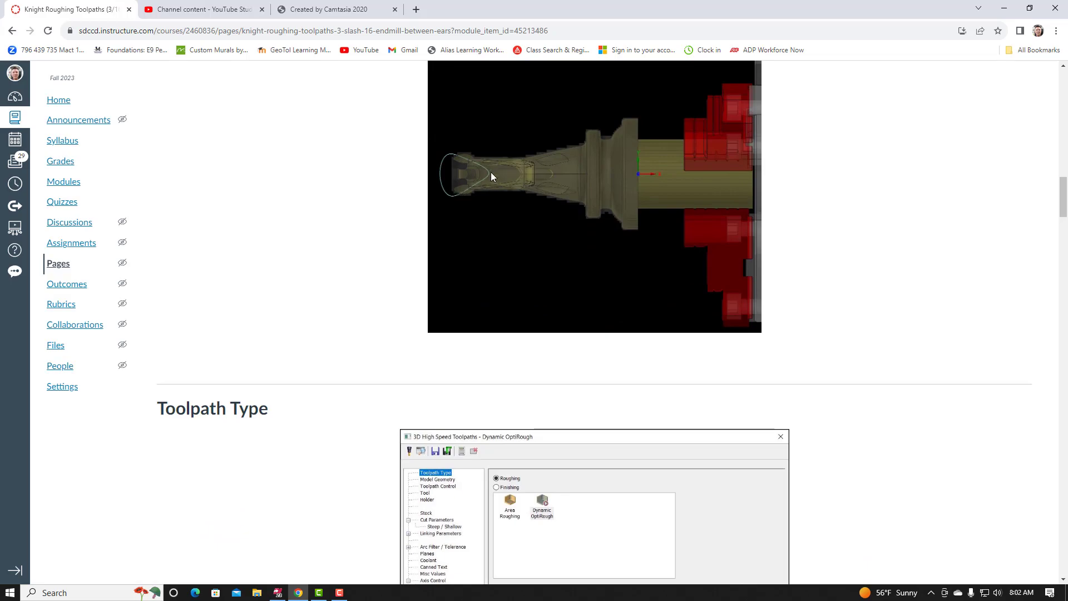
{"action": "scroll", "coordinate": [275, 391], "scroll_direction": "down", "scroll_amount": 4}
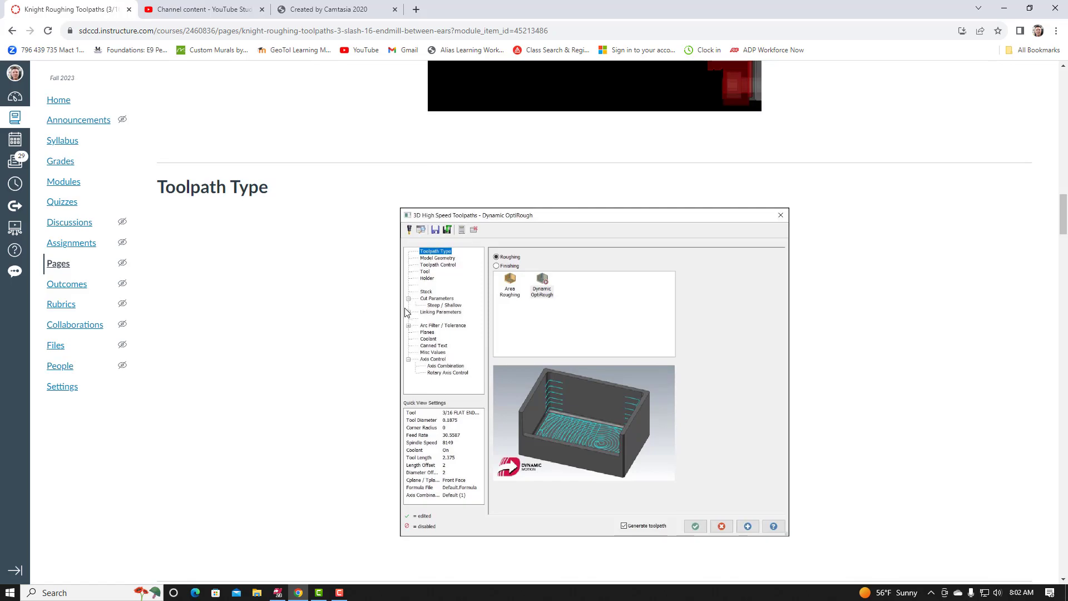
{"action": "scroll", "coordinate": [405, 320], "scroll_direction": "up", "scroll_amount": 1}
{"action": "scroll", "coordinate": [406, 324], "scroll_direction": "up", "scroll_amount": 5}
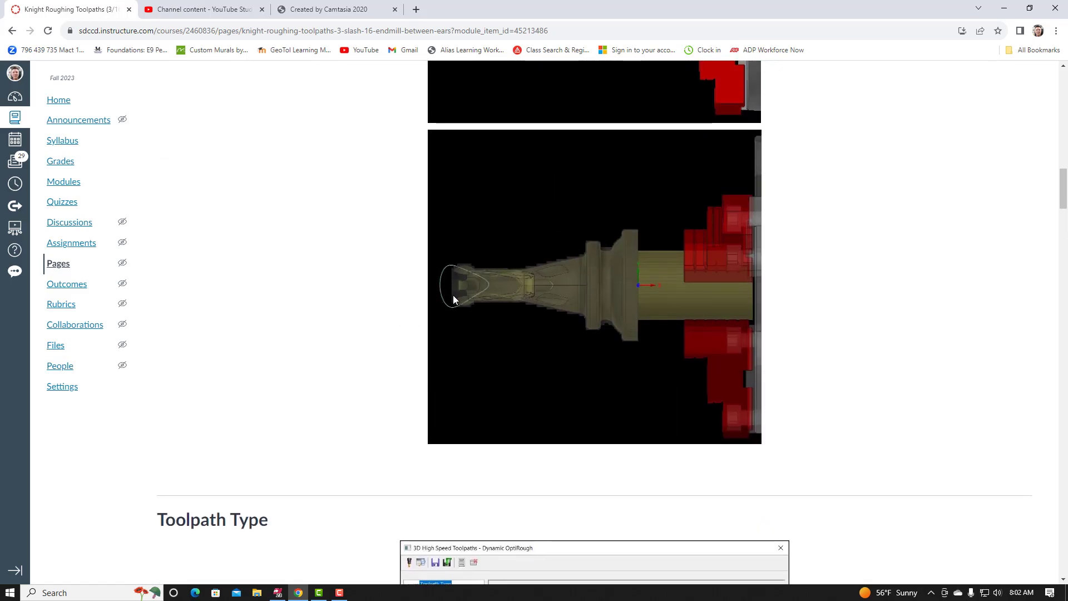
{"action": "scroll", "coordinate": [351, 421], "scroll_direction": "down", "scroll_amount": 2}
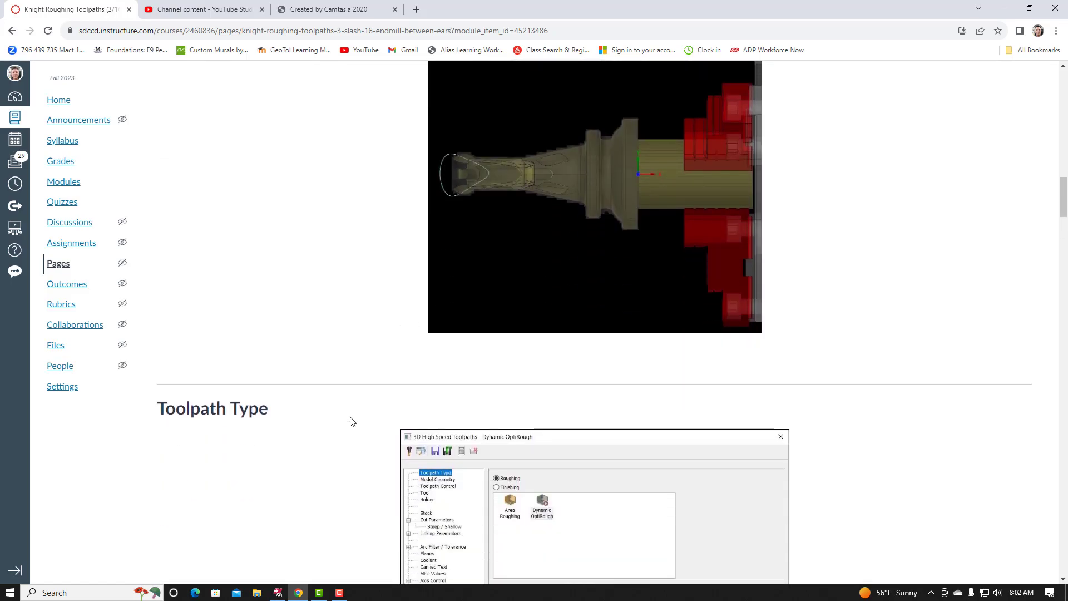
Step: Switch to Mastercam, make Front Face the WCS, construction plane and tool plane, and orient the model to the Left view
{"action": "left_click", "coordinate": [278, 593]}
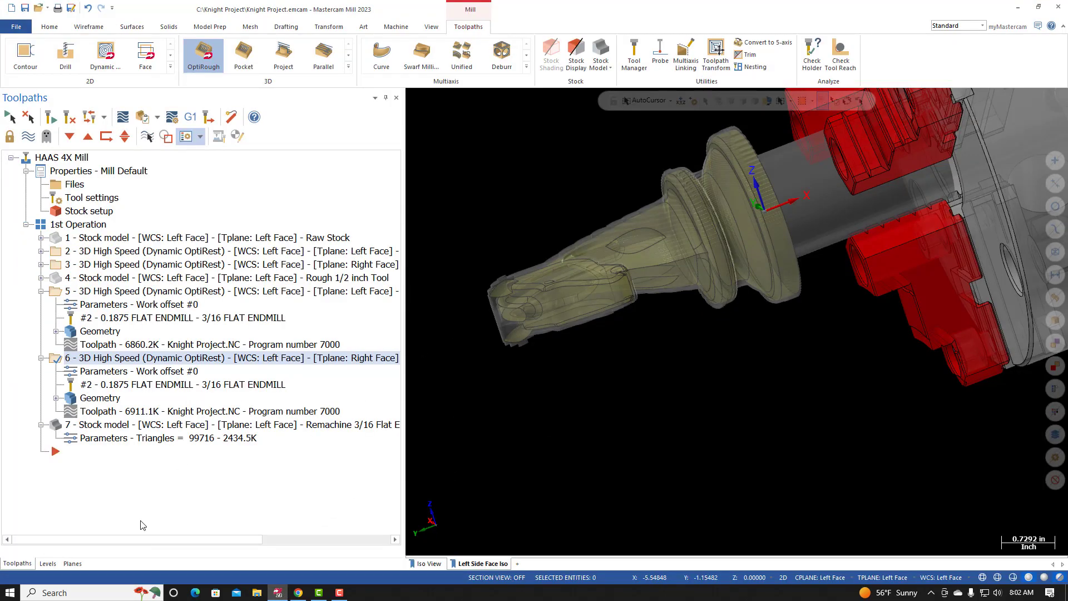
{"action": "left_click", "coordinate": [72, 564]}
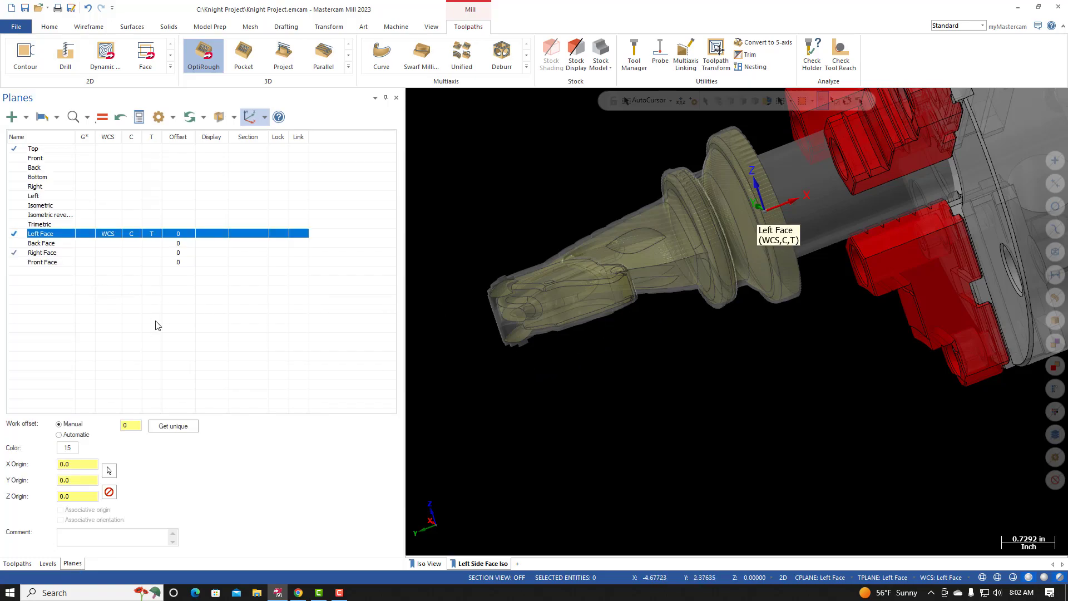
{"action": "left_click", "coordinate": [20, 263]}
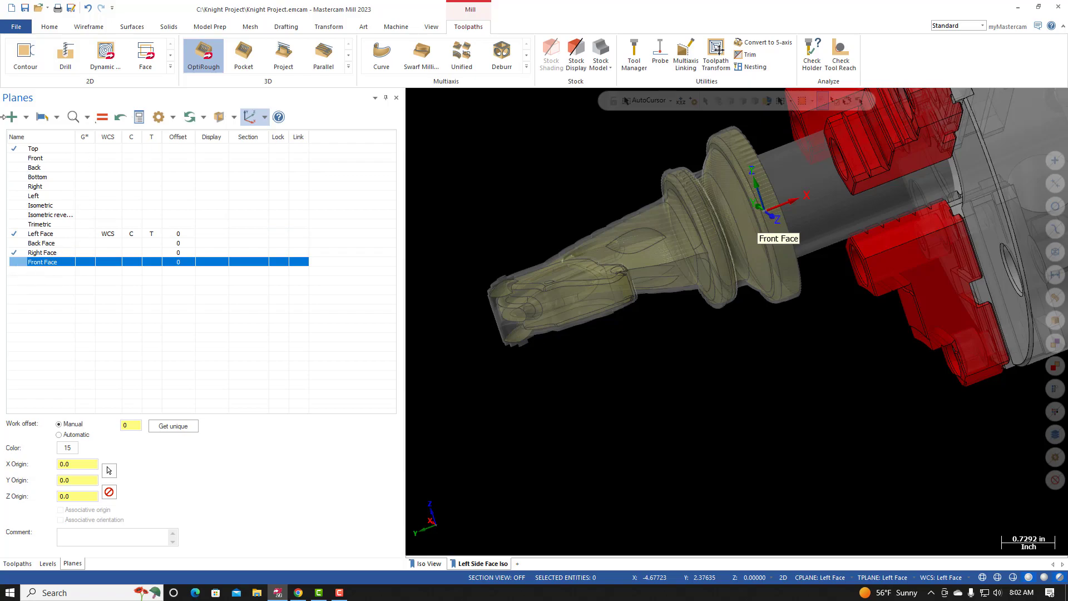
{"action": "left_click", "coordinate": [102, 117]}
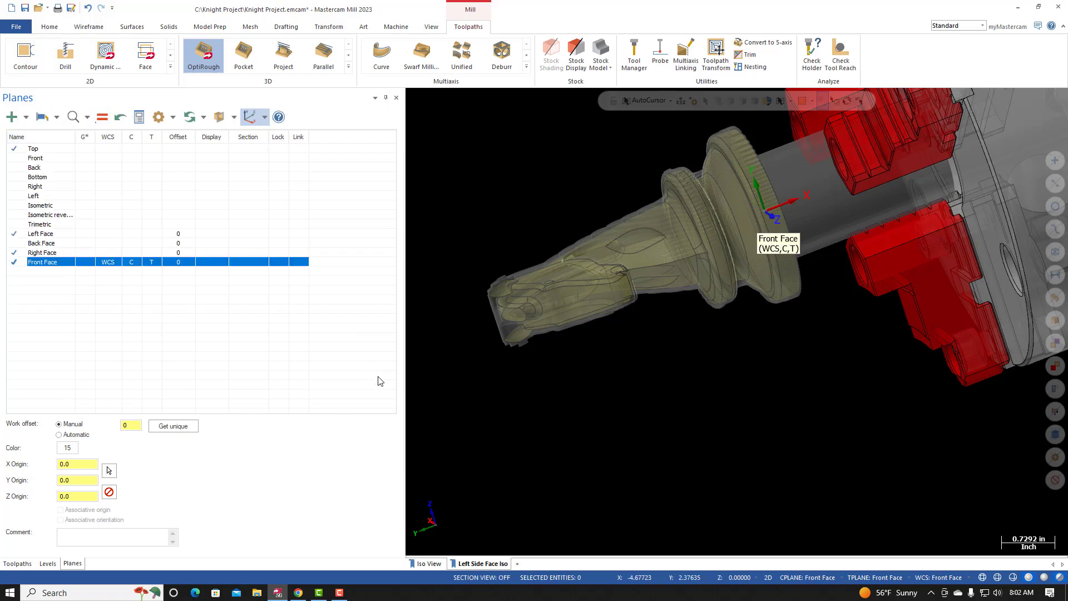
{"action": "right_click", "coordinate": [482, 201]}
{"action": "left_click", "coordinate": [505, 262]}
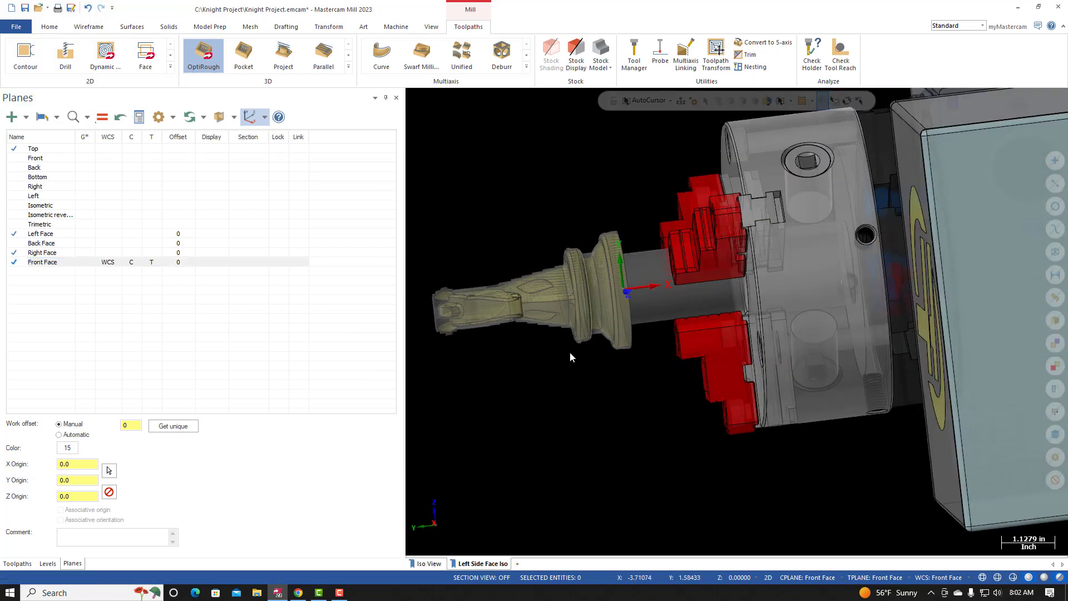
{"action": "scroll", "coordinate": [477, 333], "scroll_direction": "up", "scroll_amount": 6}
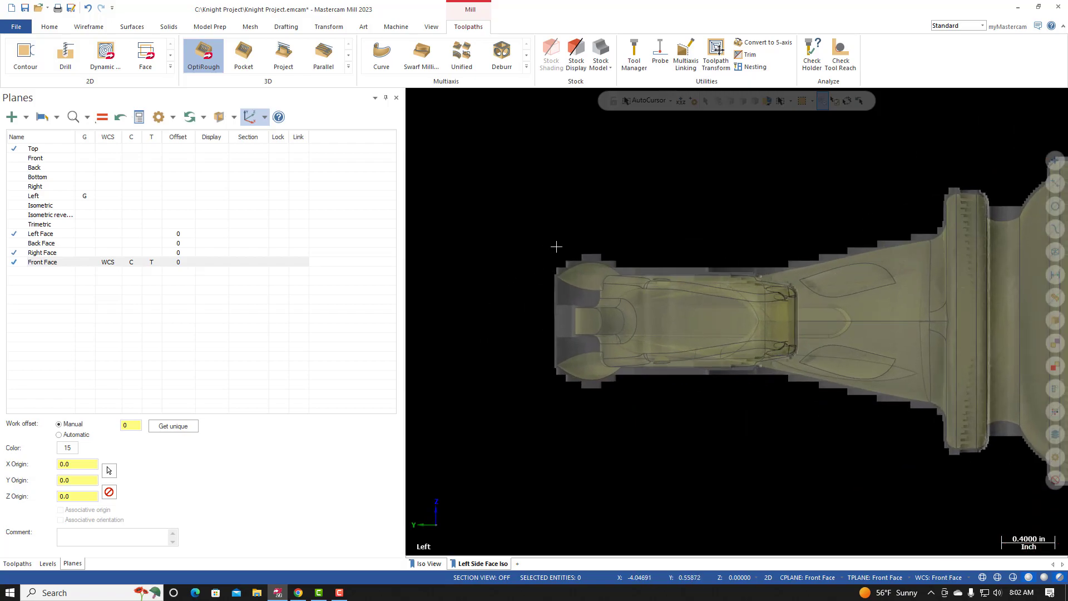
{"action": "scroll", "coordinate": [605, 280], "scroll_direction": "up", "scroll_amount": 1}
Step: Create level 10 as the active level and name it Boundary Ears
{"action": "left_click", "coordinate": [46, 563]}
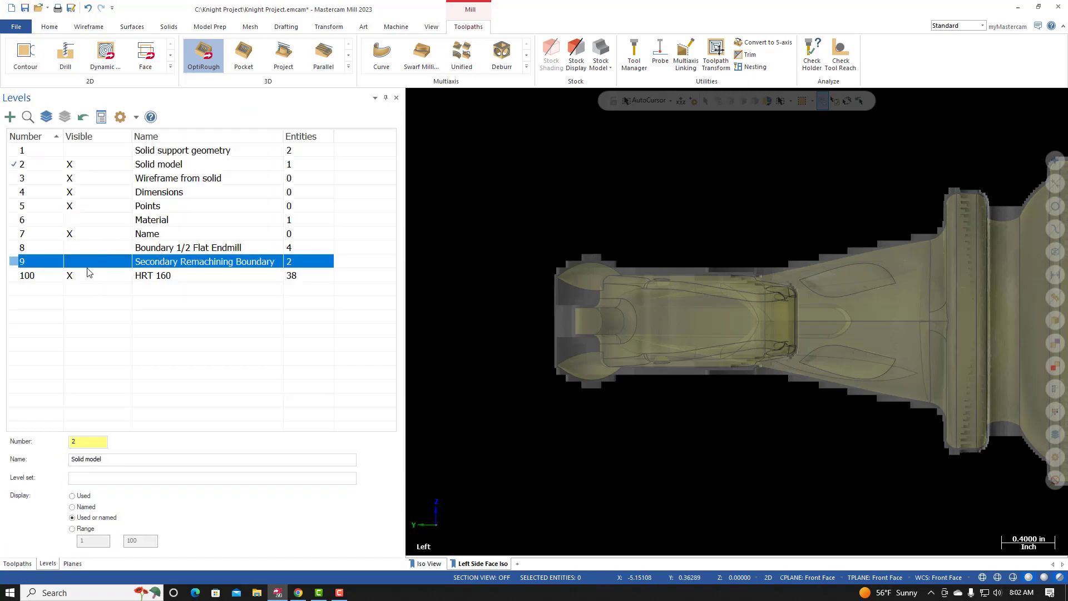
{"action": "left_click", "coordinate": [11, 117]}
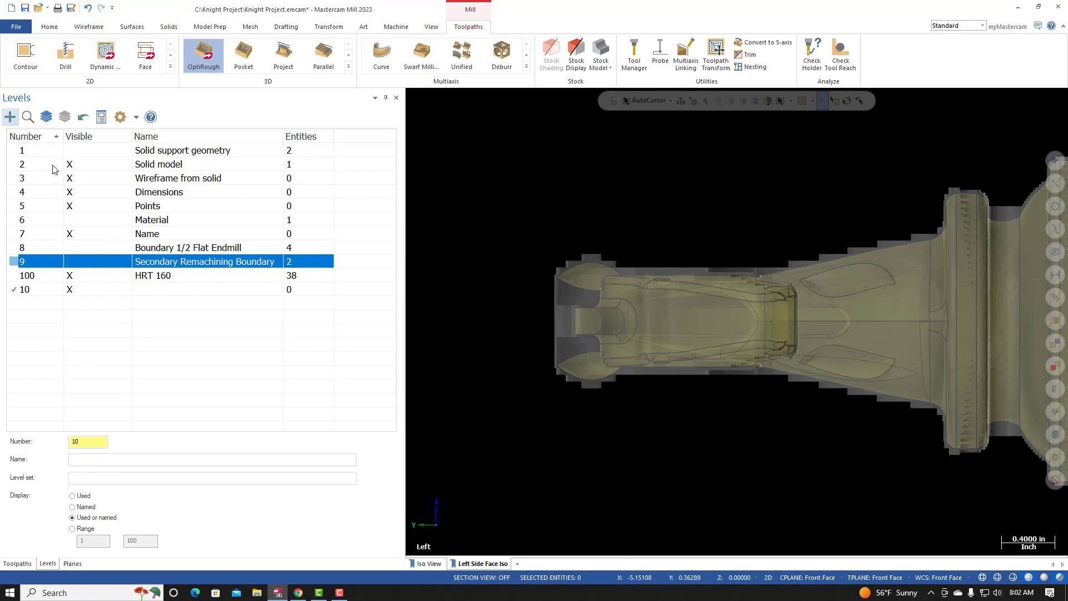
{"action": "left_click", "coordinate": [151, 287]}
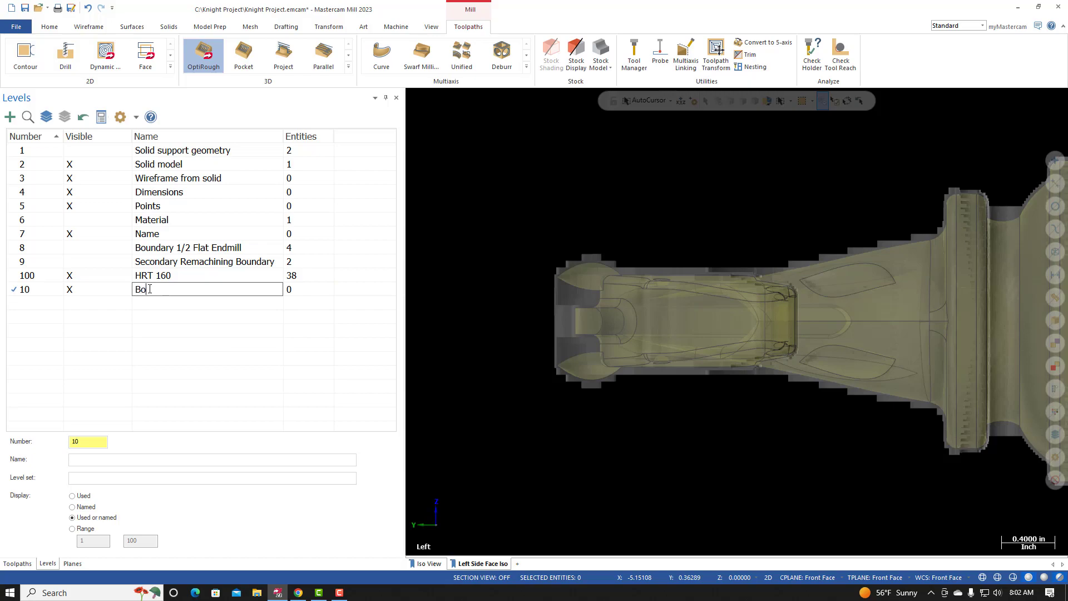
{"action": "type", "text": "Boundary E"}
{"action": "key", "text": "Return"}
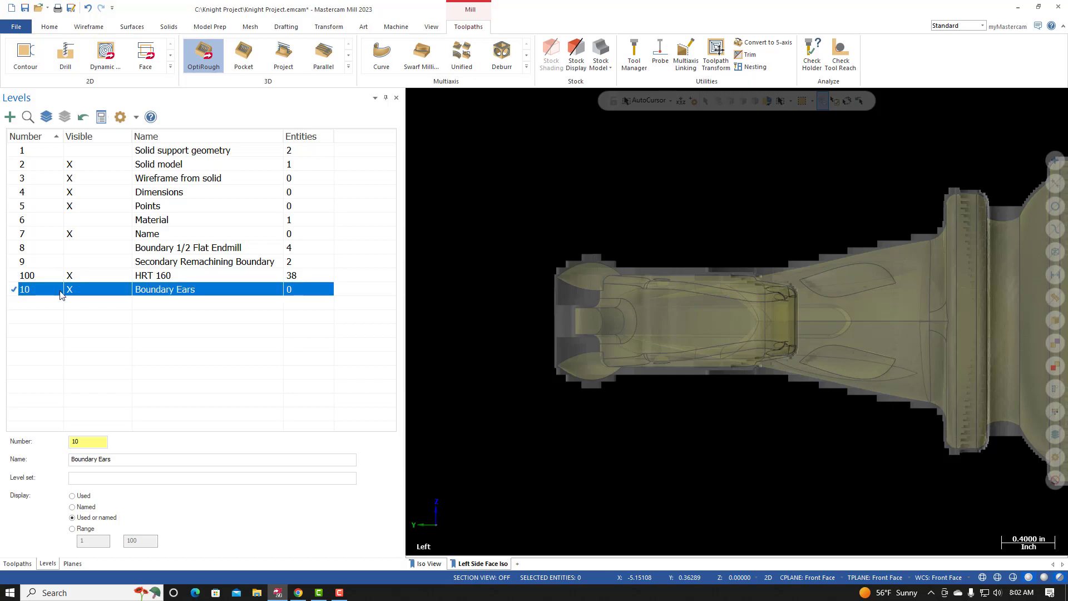
Step: Draw a closed manual spline around both of the knight's ears, looping beyond the tips of the ears
{"action": "left_click", "coordinate": [90, 27]}
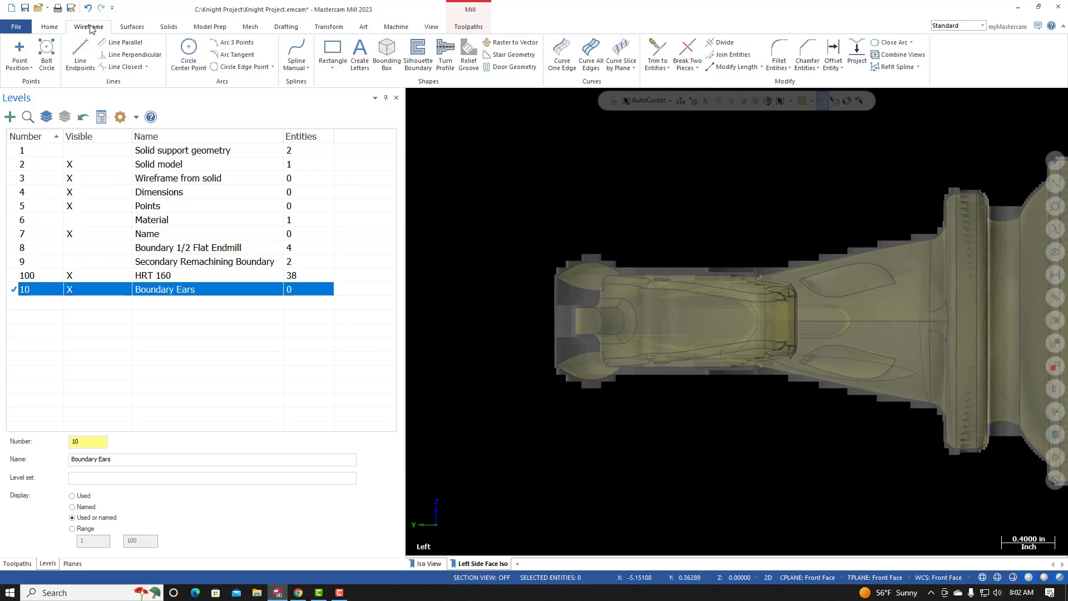
{"action": "left_click", "coordinate": [298, 54]}
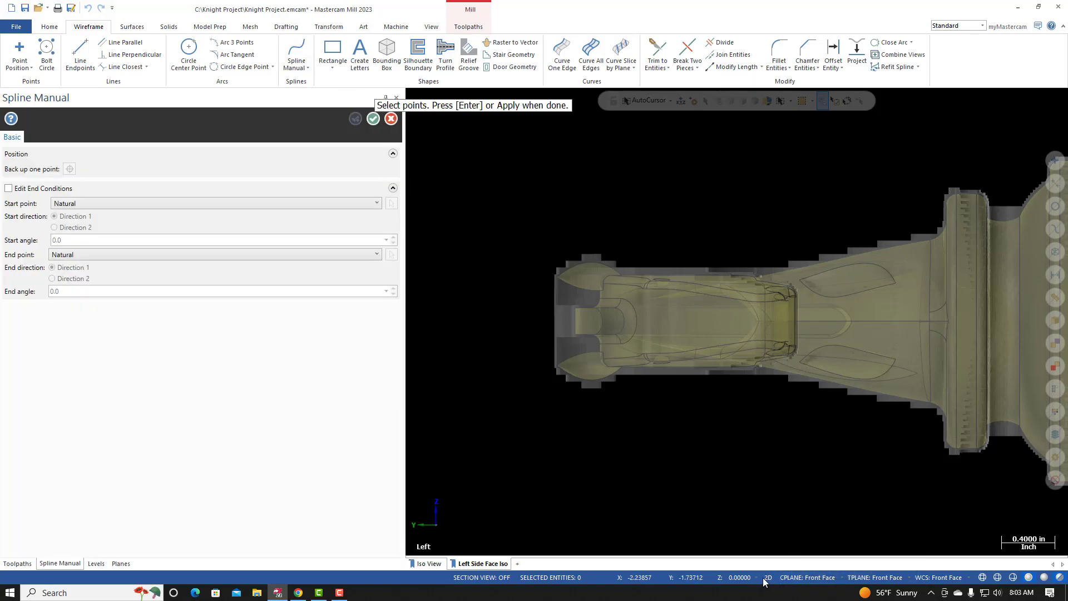
{"action": "left_click", "coordinate": [621, 299]}
{"action": "scroll", "coordinate": [604, 276], "scroll_direction": "up", "scroll_amount": 2}
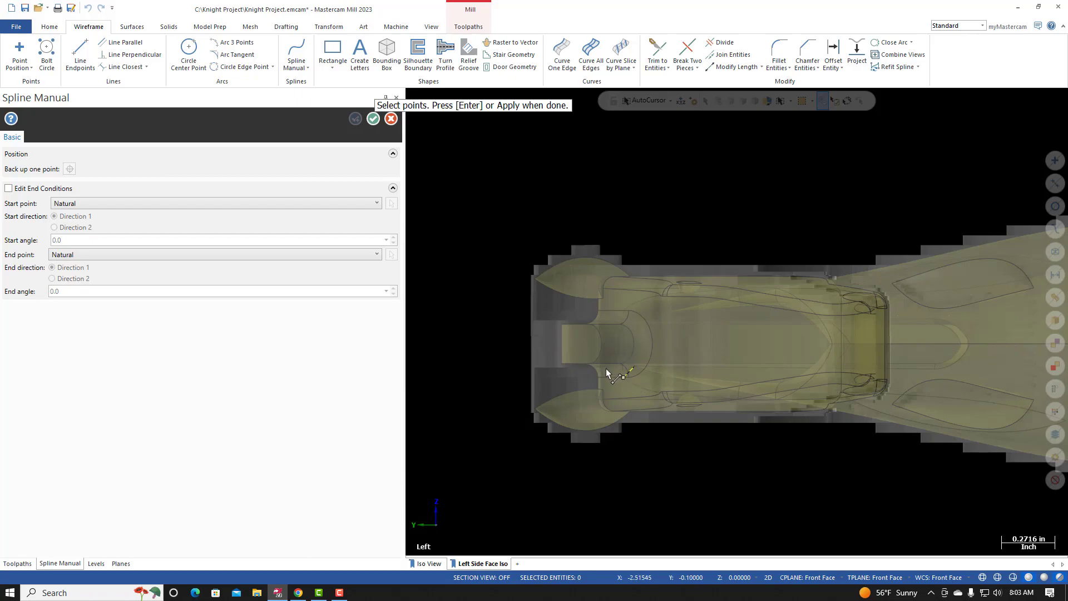
{"action": "scroll", "coordinate": [615, 373], "scroll_direction": "up", "scroll_amount": 1}
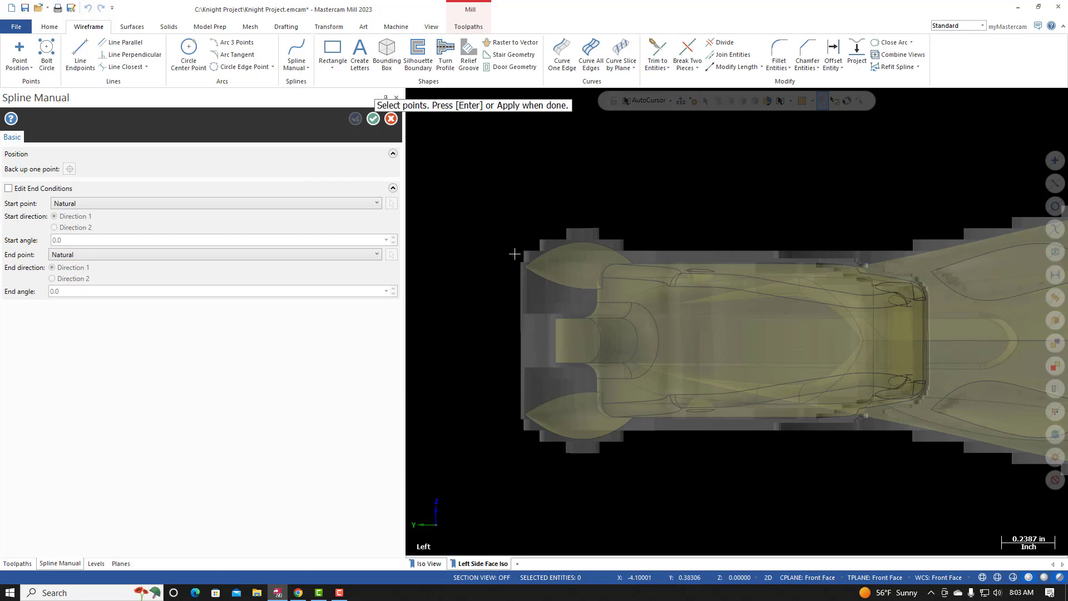
{"action": "left_click", "coordinate": [571, 260]}
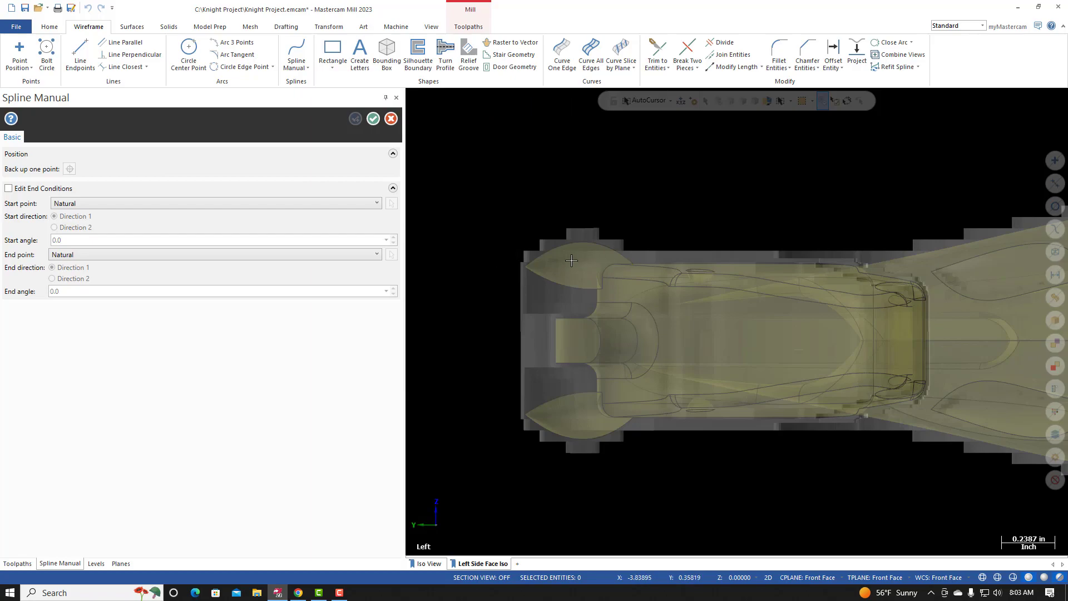
{"action": "left_click", "coordinate": [499, 253]}
{"action": "left_click", "coordinate": [476, 337]}
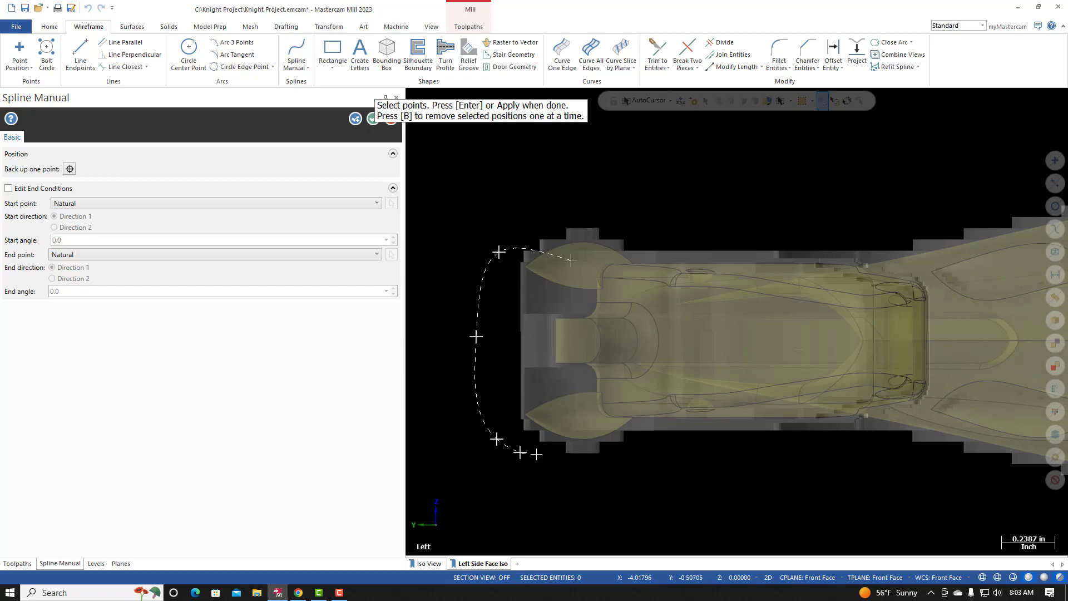
{"action": "left_click", "coordinate": [601, 426]}
{"action": "key", "text": "Return"}
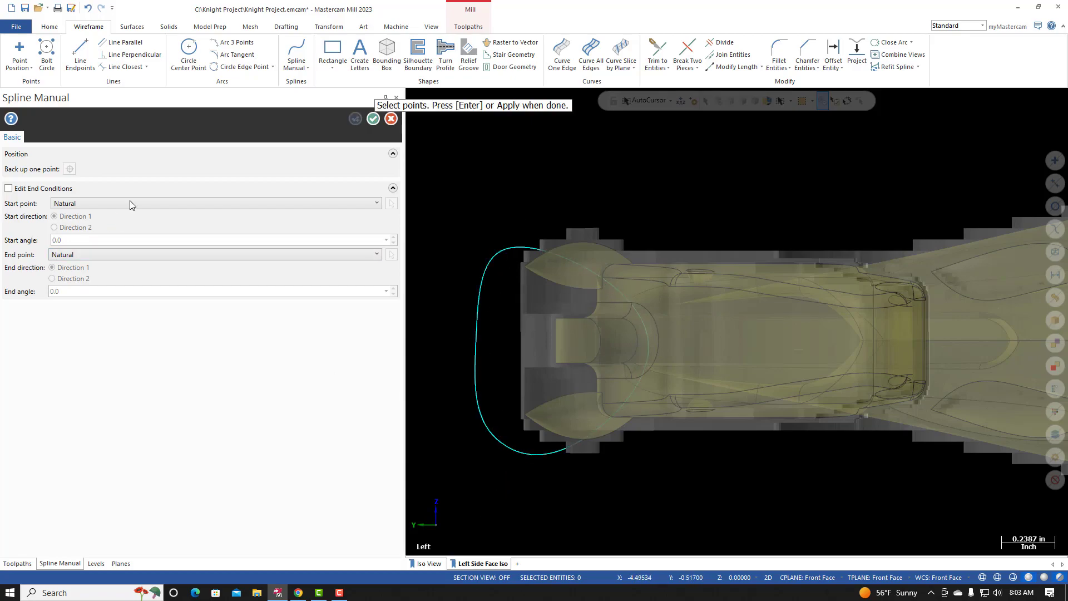
{"action": "left_click", "coordinate": [373, 119]}
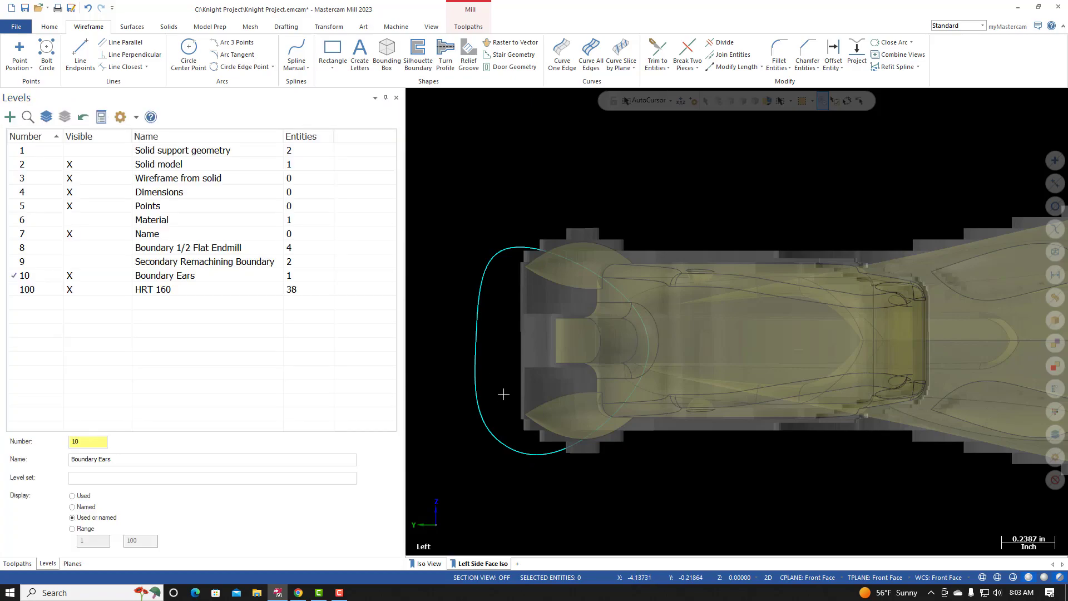
{"action": "scroll", "coordinate": [553, 490], "scroll_direction": "down", "scroll_amount": 2}
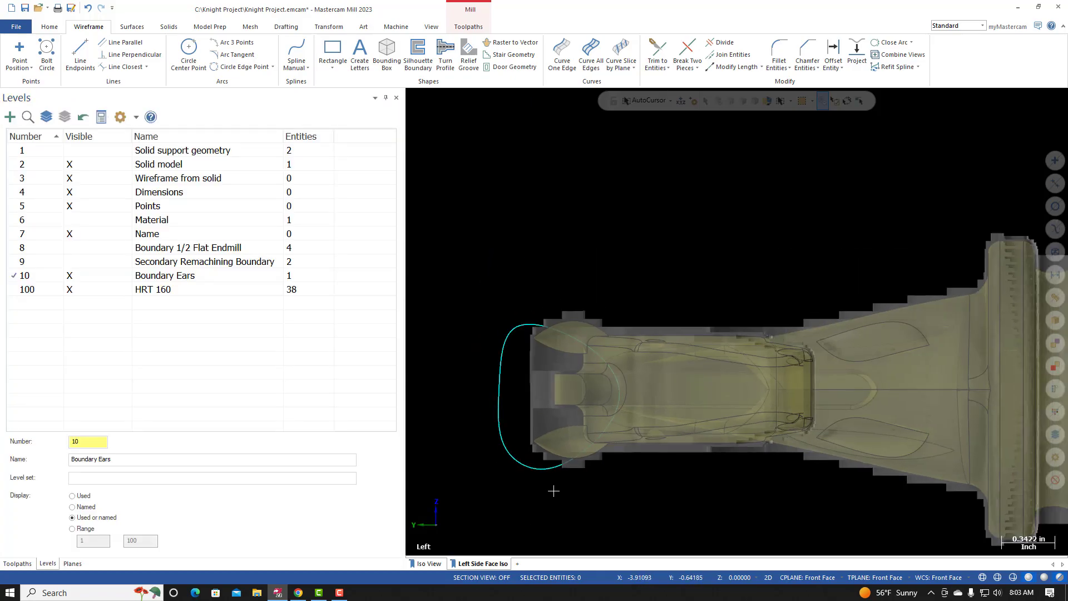
Step: Display the toolpath operations and collapse the details of operations 5, 6 and 7
{"action": "left_click", "coordinate": [17, 563]}
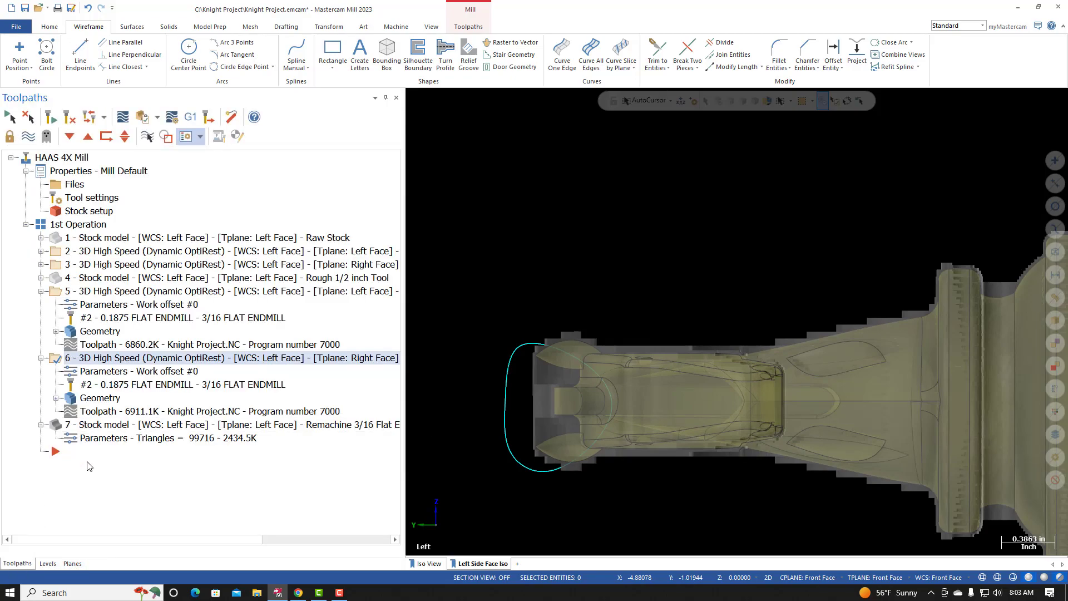
{"action": "left_click", "coordinate": [41, 291]}
{"action": "left_click", "coordinate": [41, 304]}
{"action": "left_click", "coordinate": [40, 317]}
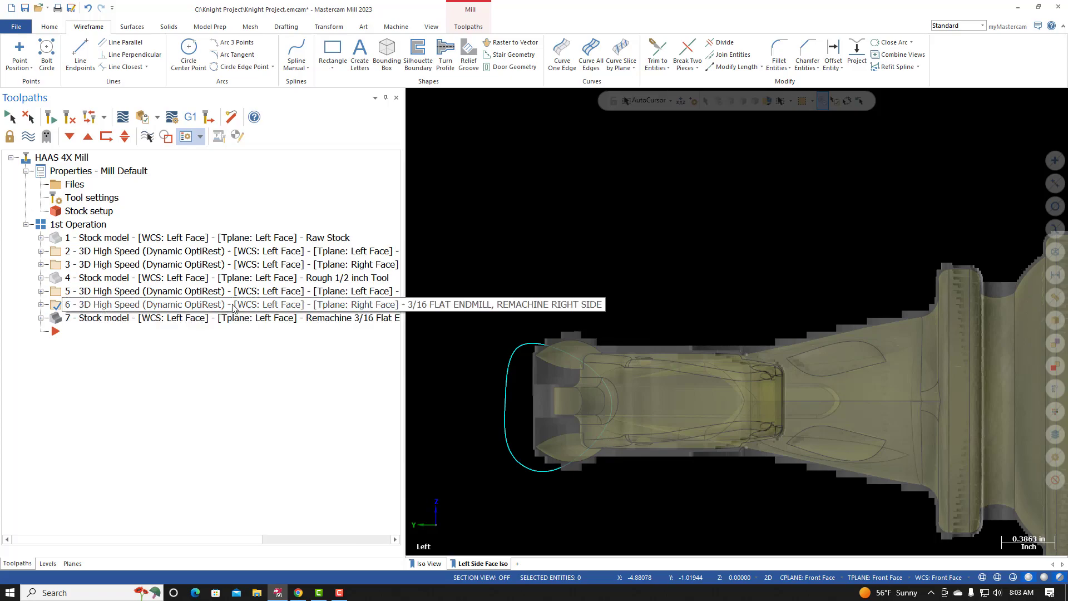
Step: Copy operation 5, the Left Face 3/16 flat endmill Dynamic OptiRest toolpath, and paste it after operation 7
{"action": "left_click", "coordinate": [88, 294]}
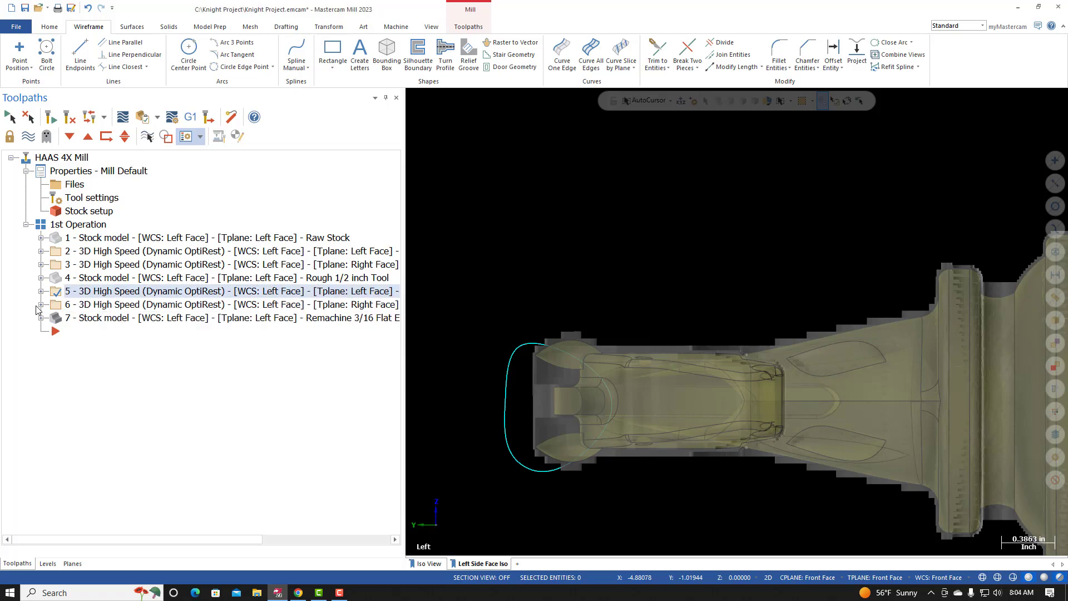
{"action": "right_click", "coordinate": [77, 296]}
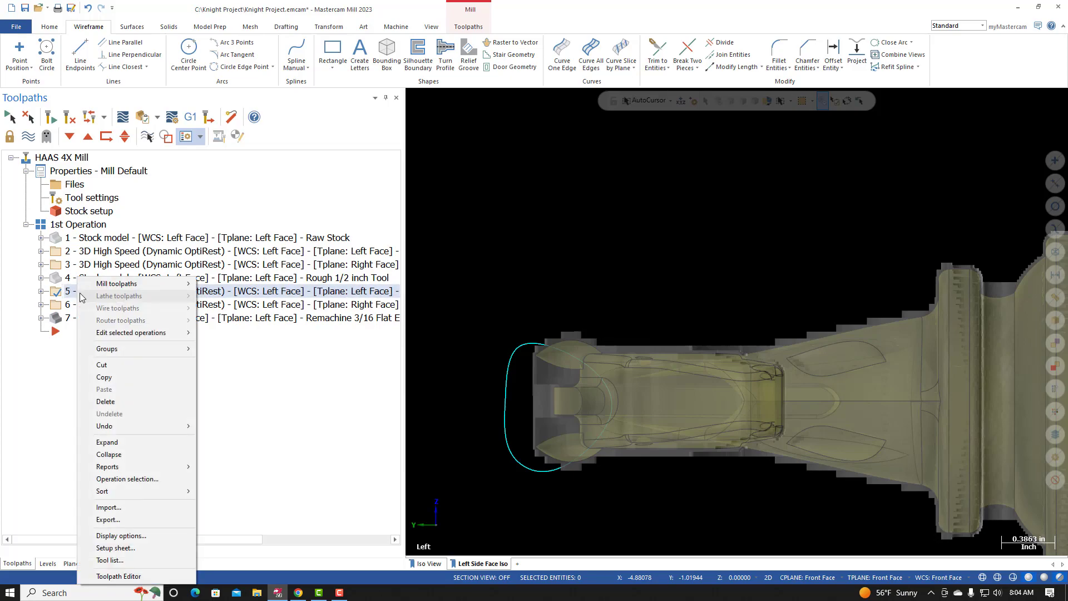
{"action": "left_click", "coordinate": [104, 377]}
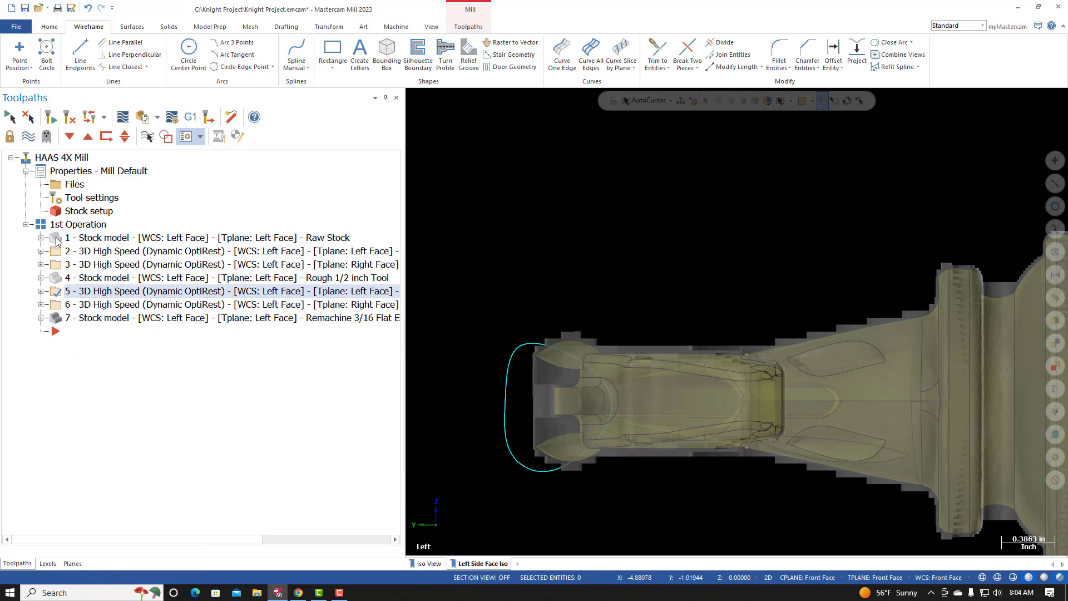
{"action": "right_click", "coordinate": [56, 336]}
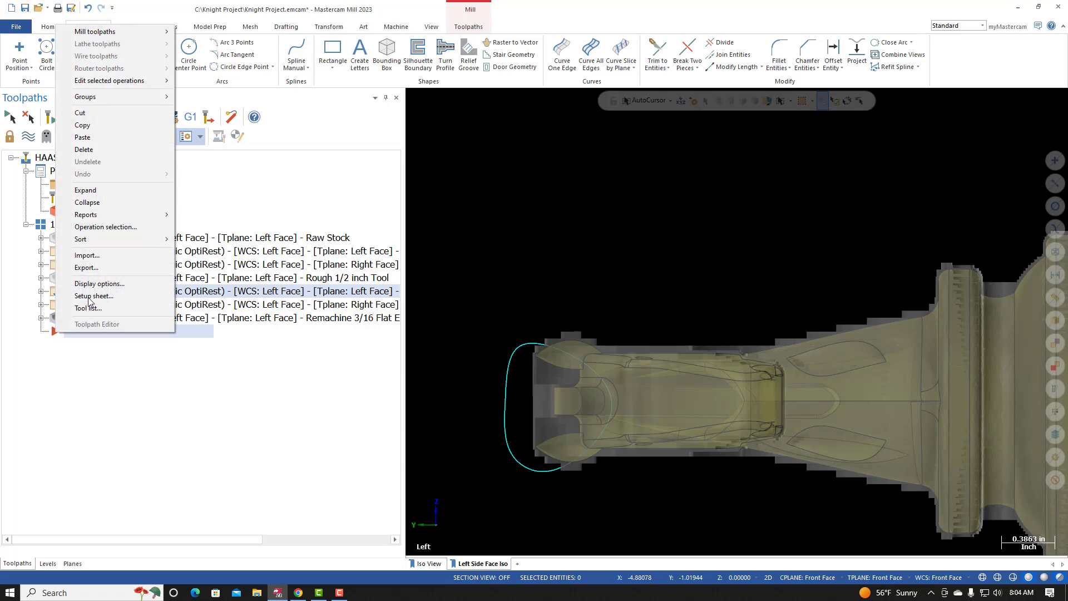
{"action": "left_click", "coordinate": [82, 137]}
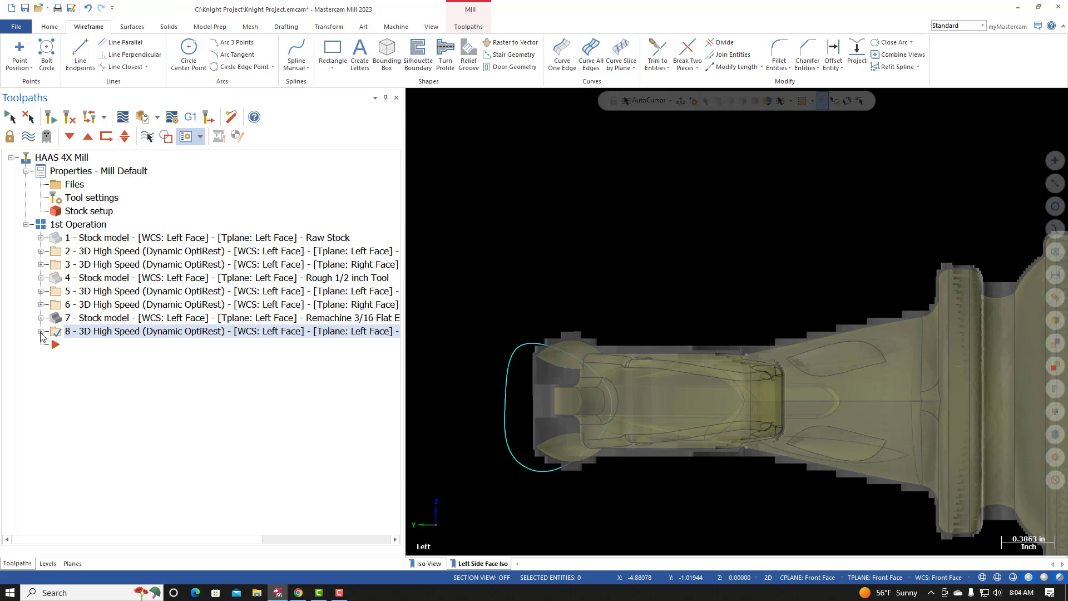
Step: Open the parameters of operation 8 and remove all of its containment boundary chains
{"action": "left_click", "coordinate": [41, 332]}
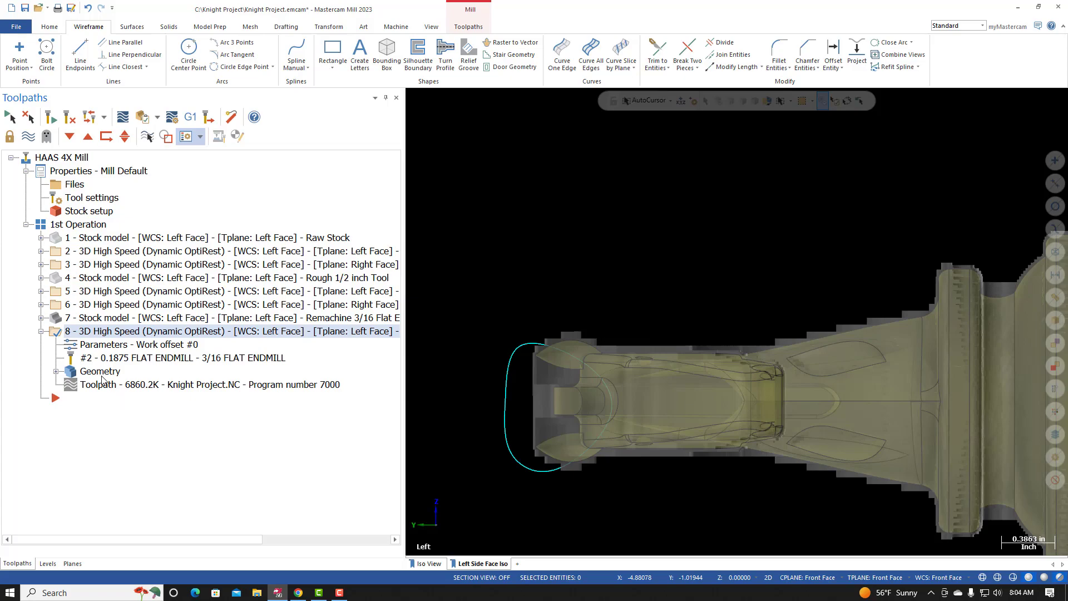
{"action": "left_click", "coordinate": [100, 345]}
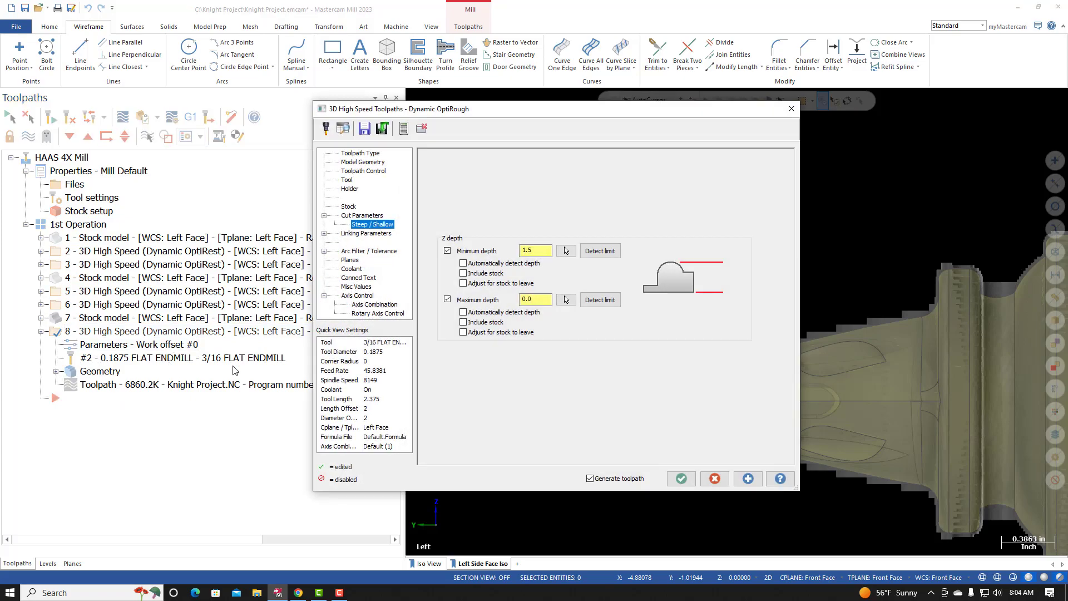
{"action": "left_click", "coordinate": [363, 162]}
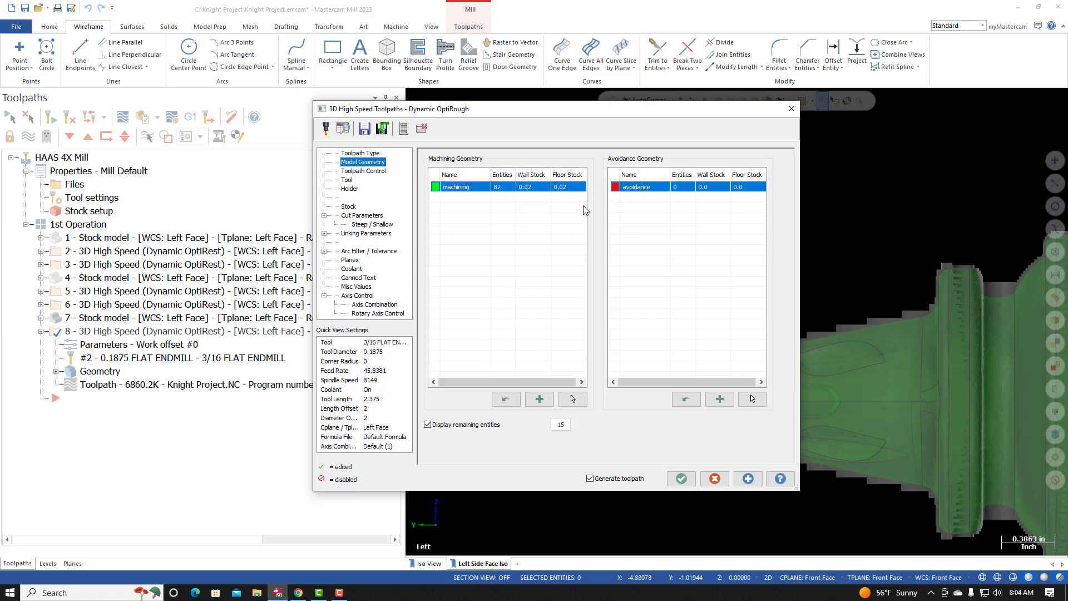
{"action": "left_click", "coordinate": [382, 171]}
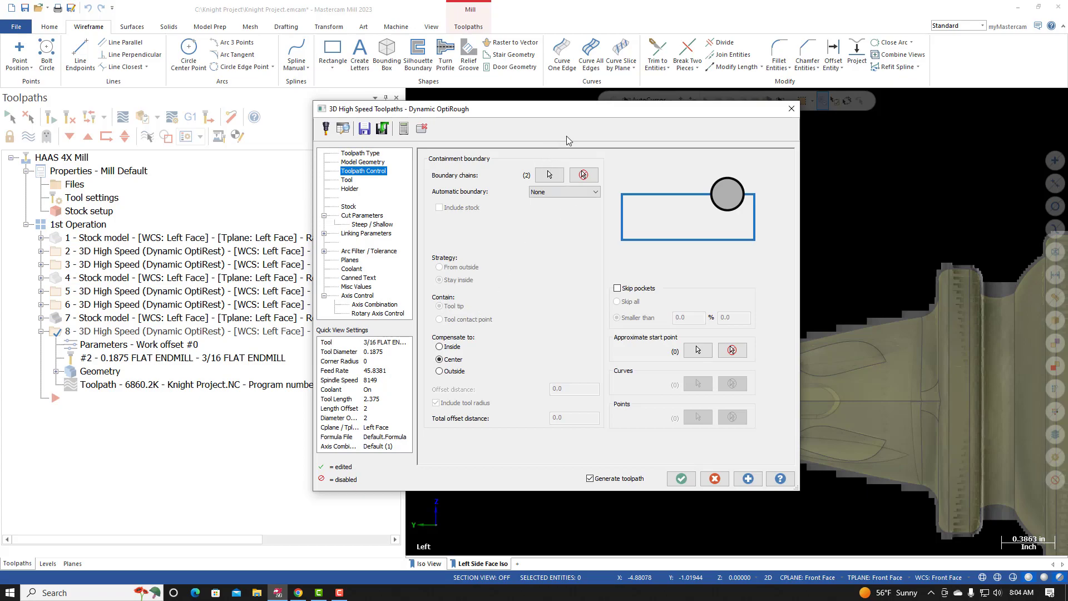
{"action": "left_click_drag", "start_coordinate": [576, 114], "coordinate": [434, 138]}
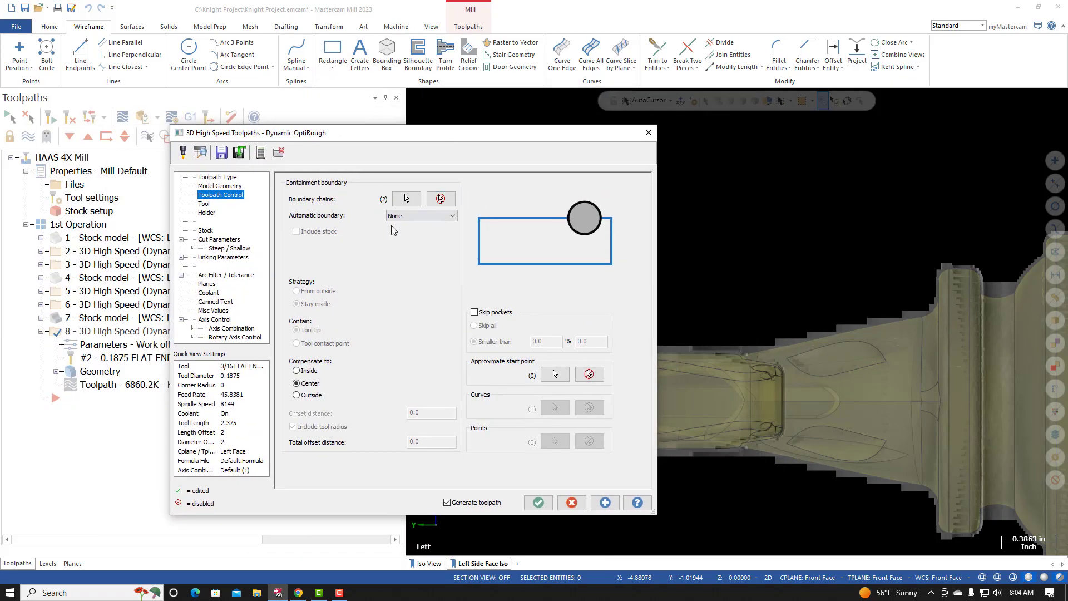
{"action": "left_click", "coordinate": [441, 199]}
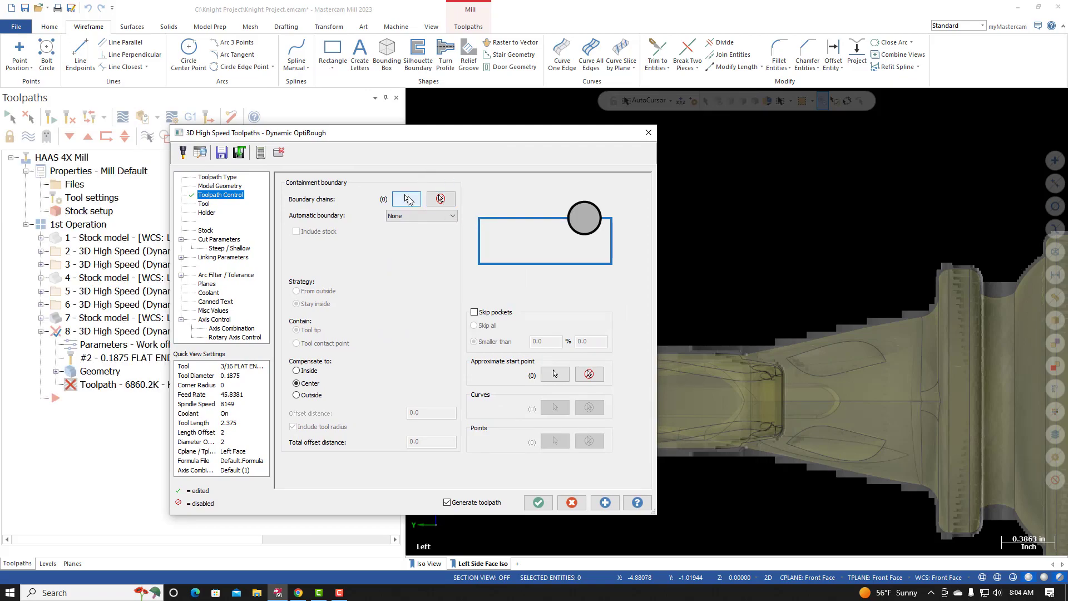
Step: Try to chain the spline around the ears as operation 8's containment boundary
{"action": "left_click", "coordinate": [406, 199]}
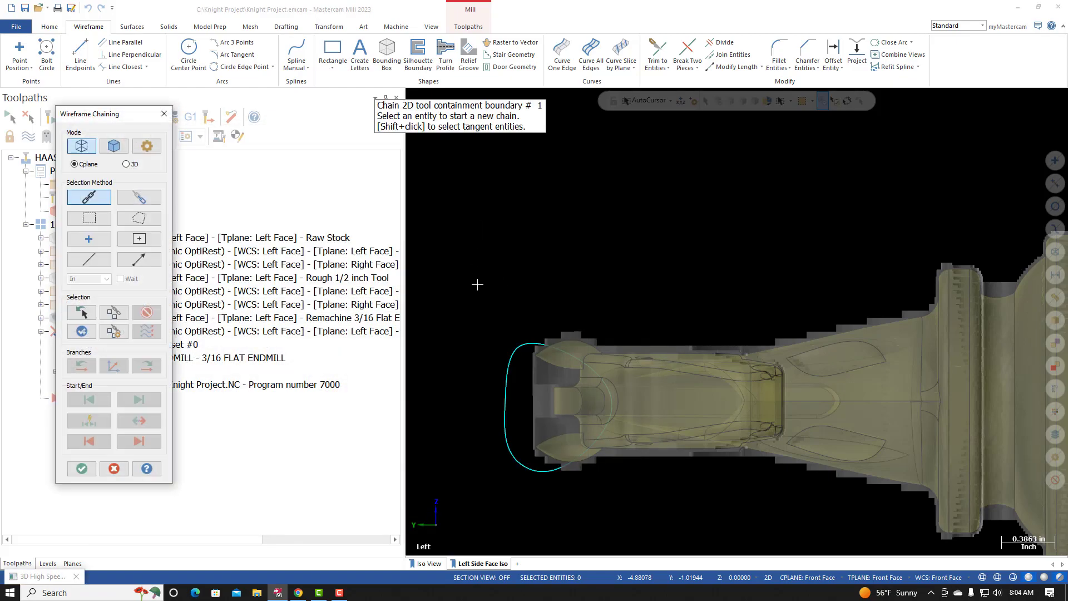
{"action": "left_click_drag", "start_coordinate": [110, 118], "coordinate": [381, 142]}
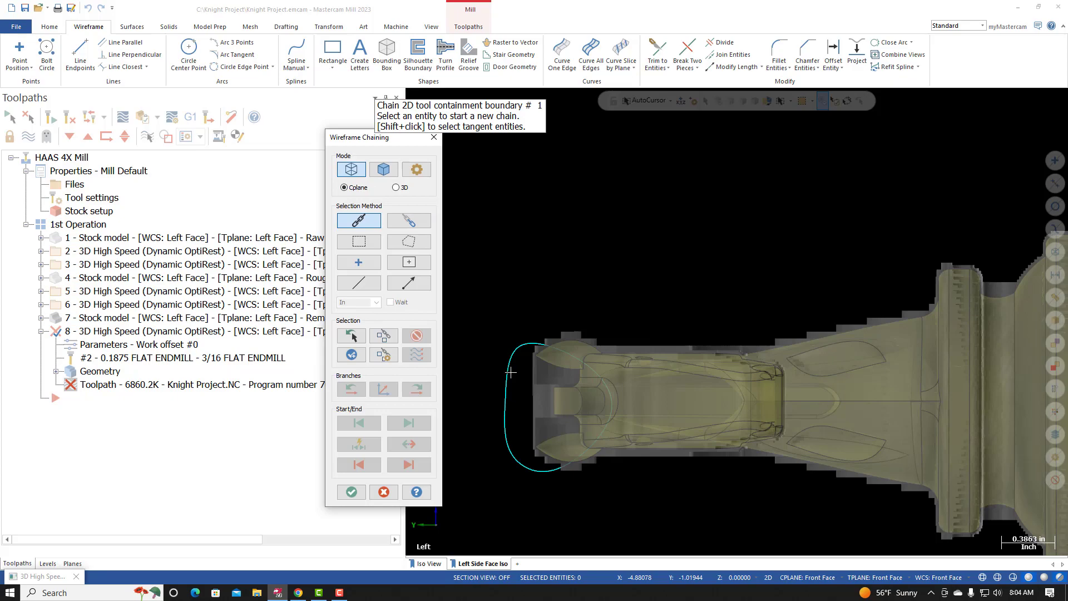
{"action": "left_click", "coordinate": [506, 375]}
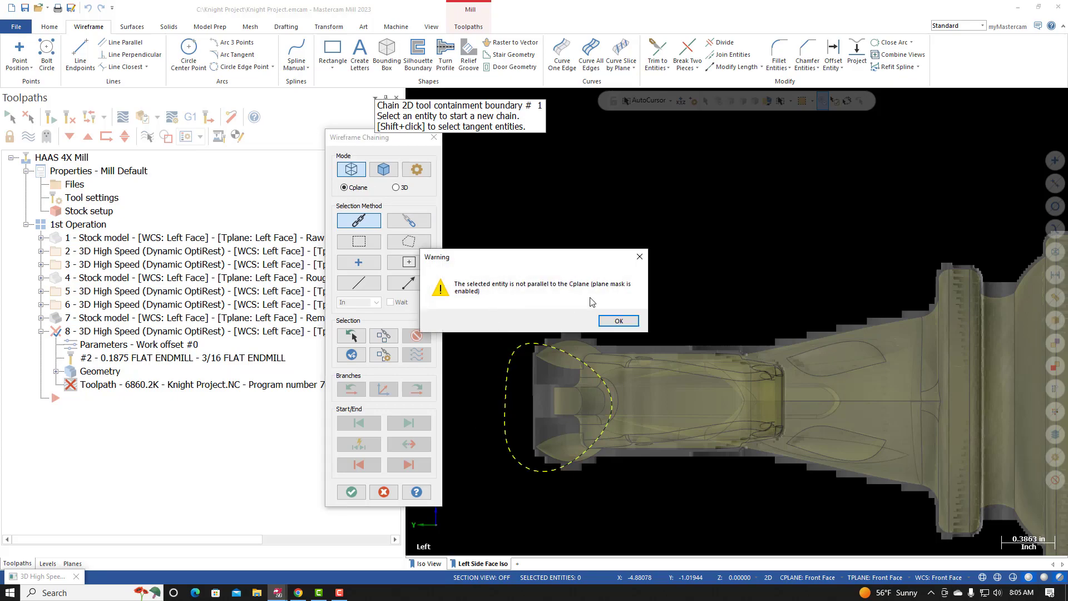
{"action": "left_click", "coordinate": [618, 323]}
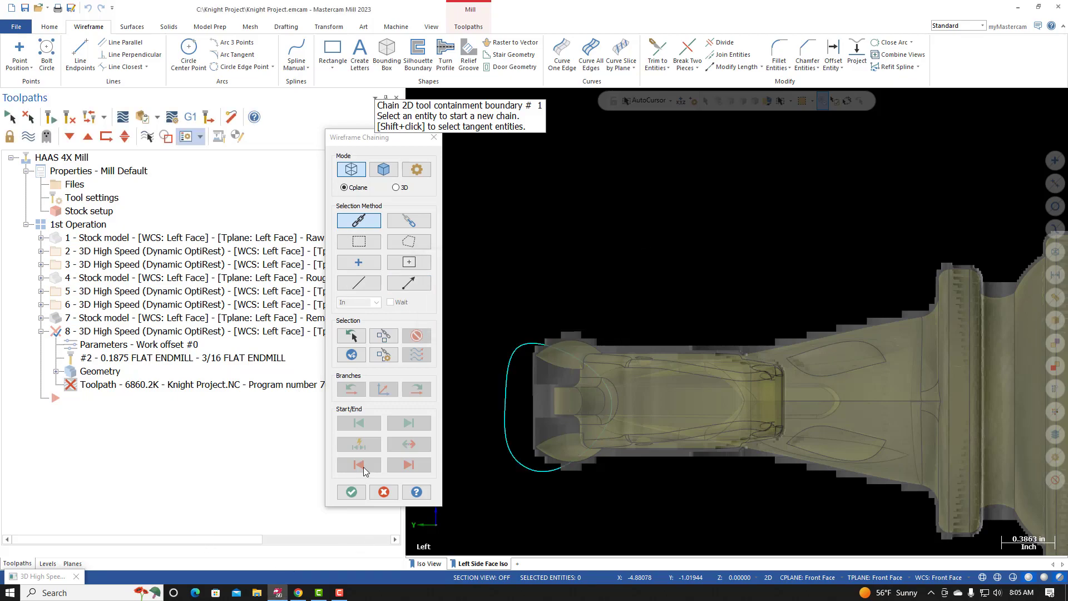
{"action": "left_click", "coordinate": [351, 497]}
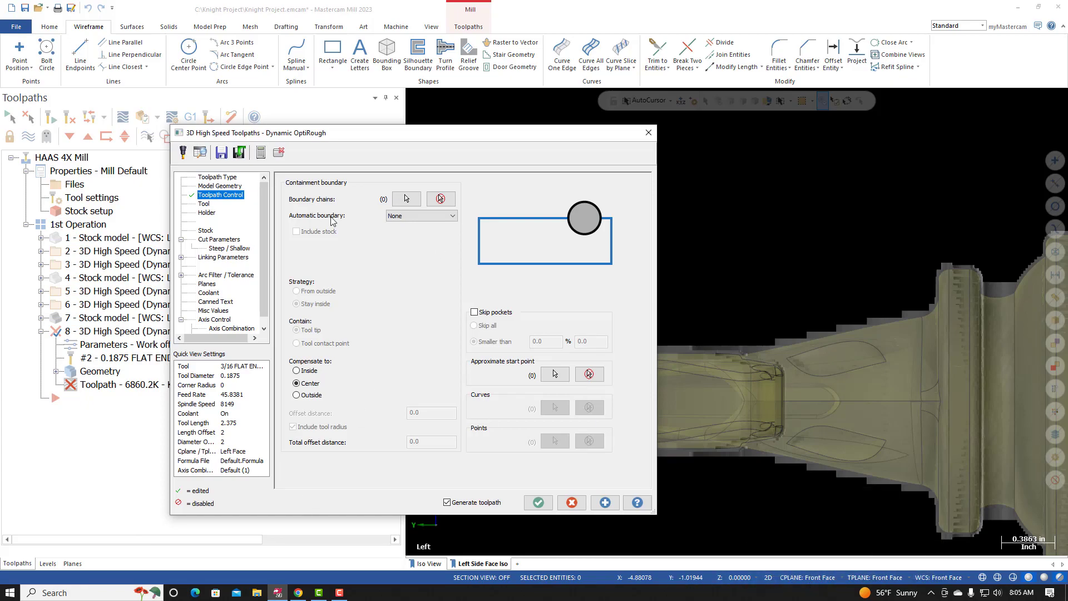
Step: Restart boundary chaining and examine how the ear spline lies relative to the Front Face plane, using the Left Face and Left views
{"action": "left_click", "coordinate": [406, 199]}
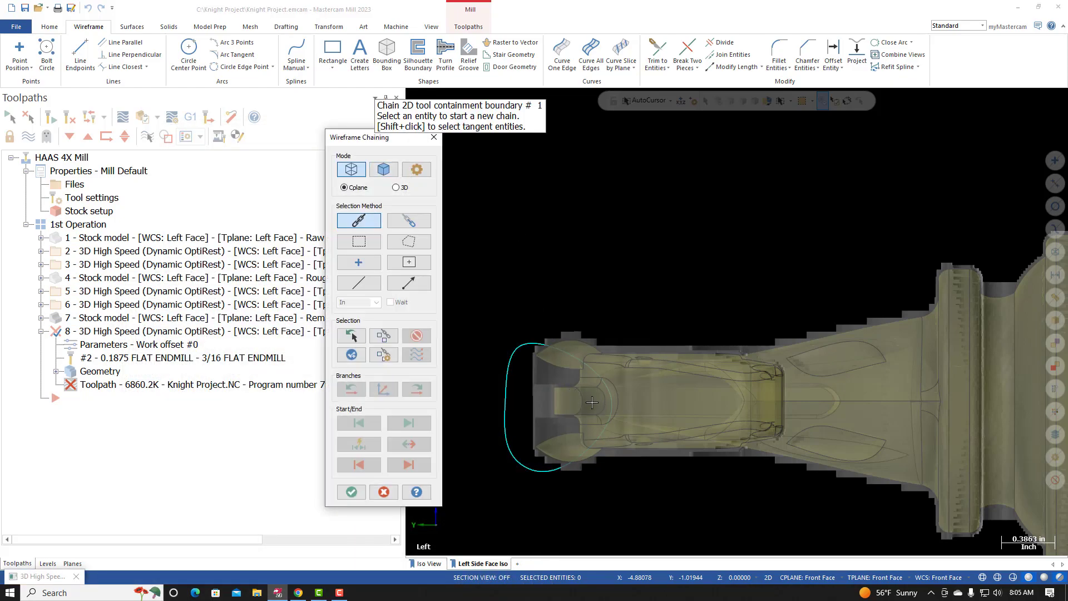
{"action": "left_click", "coordinate": [72, 563]}
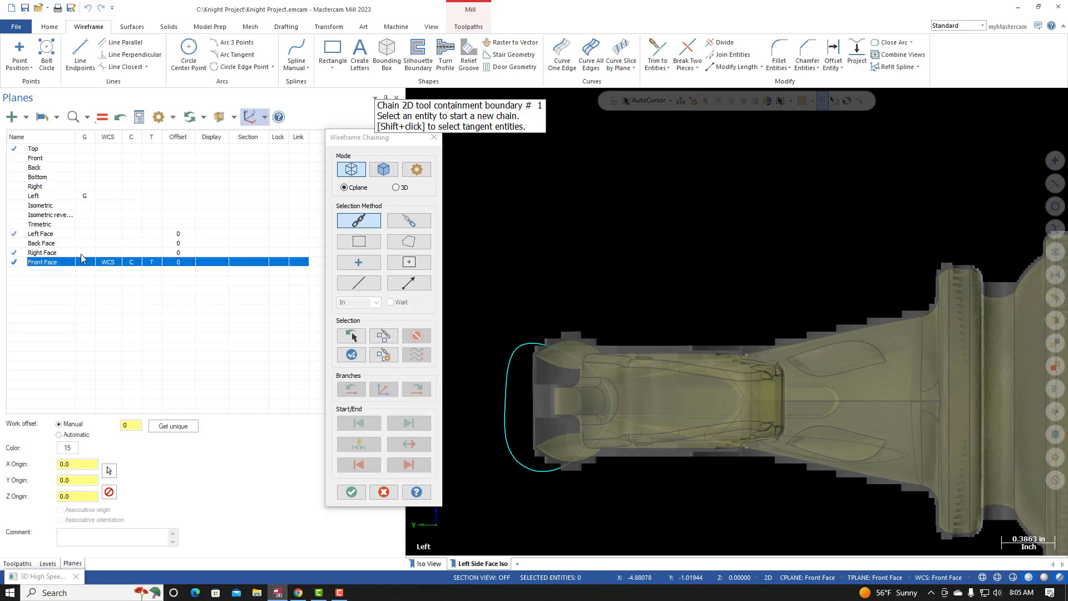
{"action": "mouse_move", "coordinate": [529, 310]}
{"action": "middle_mouse_down"}
{"action": "mouse_move", "coordinate": [536, 258]}
{"action": "mouse_move", "coordinate": [543, 317]}
{"action": "middle_mouse_up"}
{"action": "scroll", "coordinate": [545, 341], "scroll_direction": "down", "scroll_amount": 3}
{"action": "mouse_move", "coordinate": [520, 429]}
{"action": "middle_mouse_down"}
{"action": "mouse_move", "coordinate": [495, 444]}
{"action": "mouse_move", "coordinate": [518, 429]}
{"action": "middle_mouse_up"}
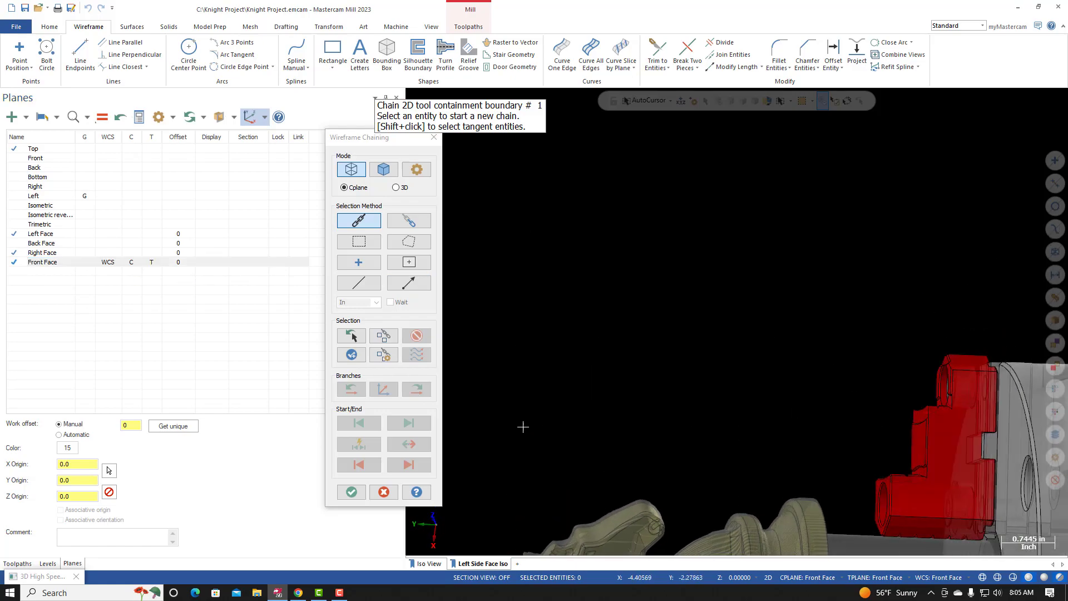
{"action": "scroll", "coordinate": [515, 543], "scroll_direction": "down", "scroll_amount": 3}
{"action": "middle_click_drag", "start_coordinate": [526, 543], "coordinate": [513, 548]}
{"action": "scroll", "coordinate": [512, 548], "scroll_direction": "up", "scroll_amount": 5}
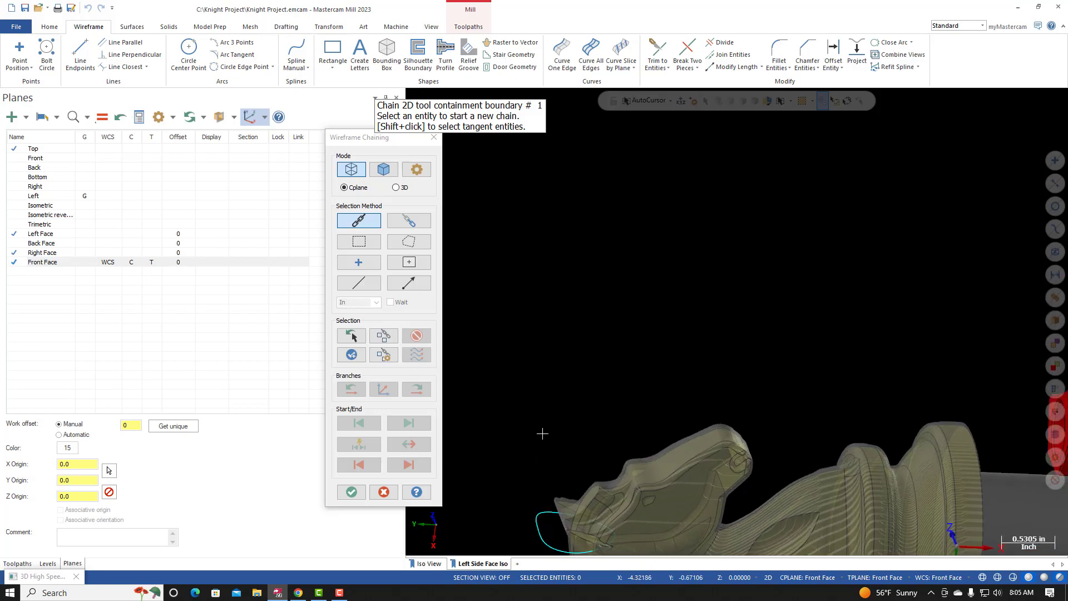
{"action": "right_click", "coordinate": [515, 297]}
{"action": "left_click", "coordinate": [564, 390]}
{"action": "right_click", "coordinate": [478, 209]}
{"action": "left_click", "coordinate": [502, 273]}
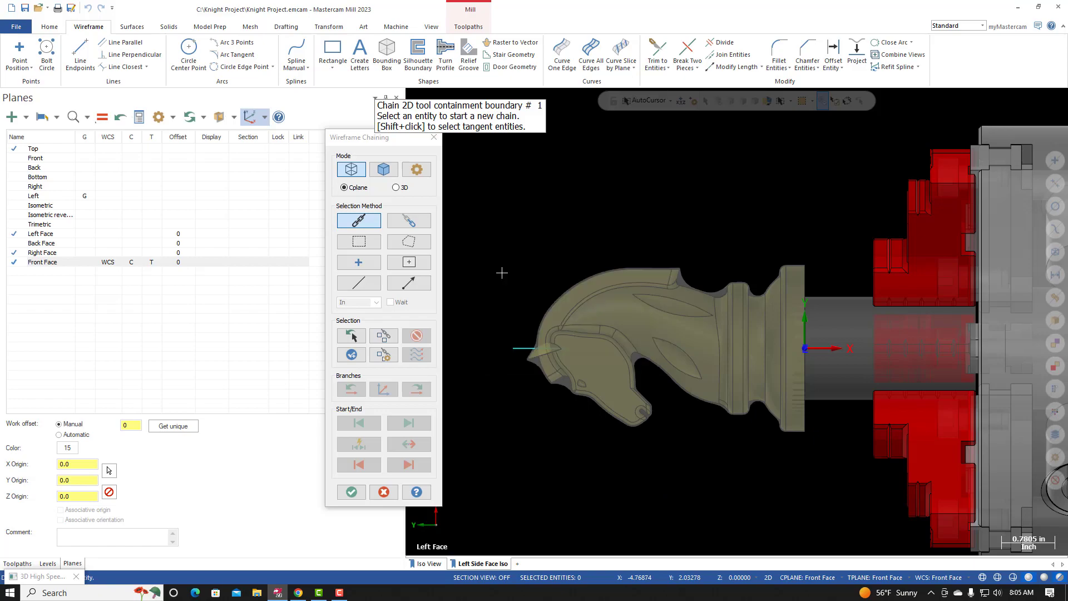
{"action": "left_click", "coordinate": [37, 264]}
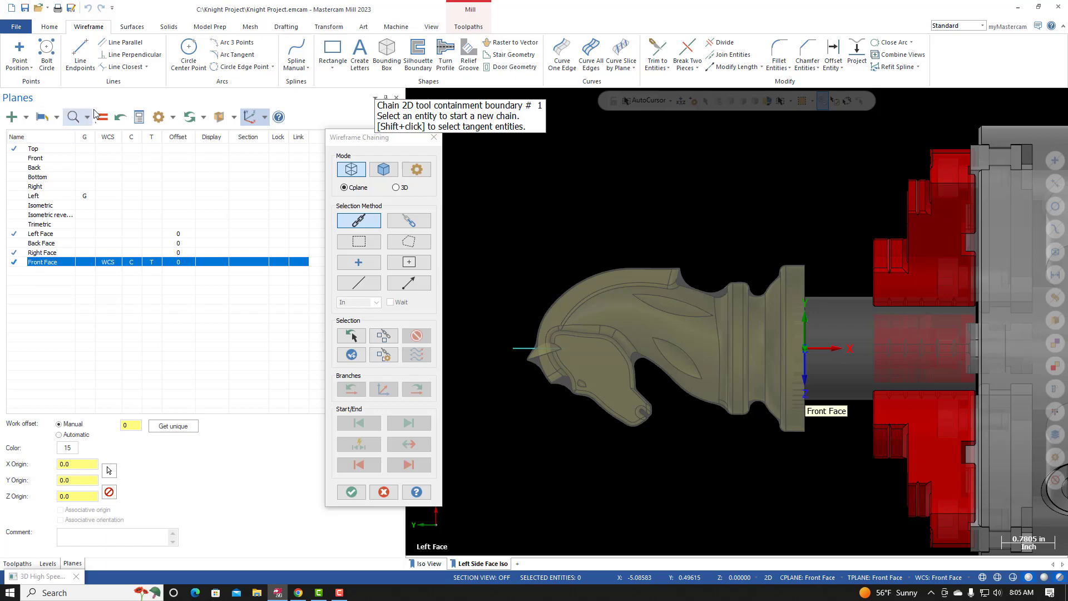
{"action": "right_click", "coordinate": [541, 228]}
{"action": "left_click", "coordinate": [573, 284]}
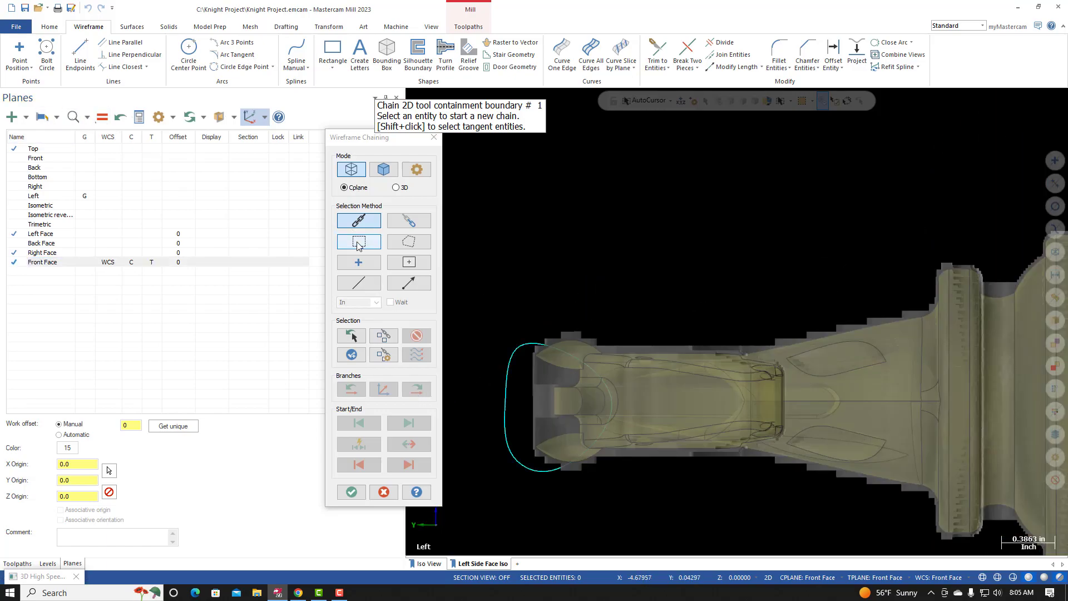
Step: Chain the spline around the ears as operation 8's containment boundary and accept the chain
{"action": "left_click", "coordinate": [507, 373]}
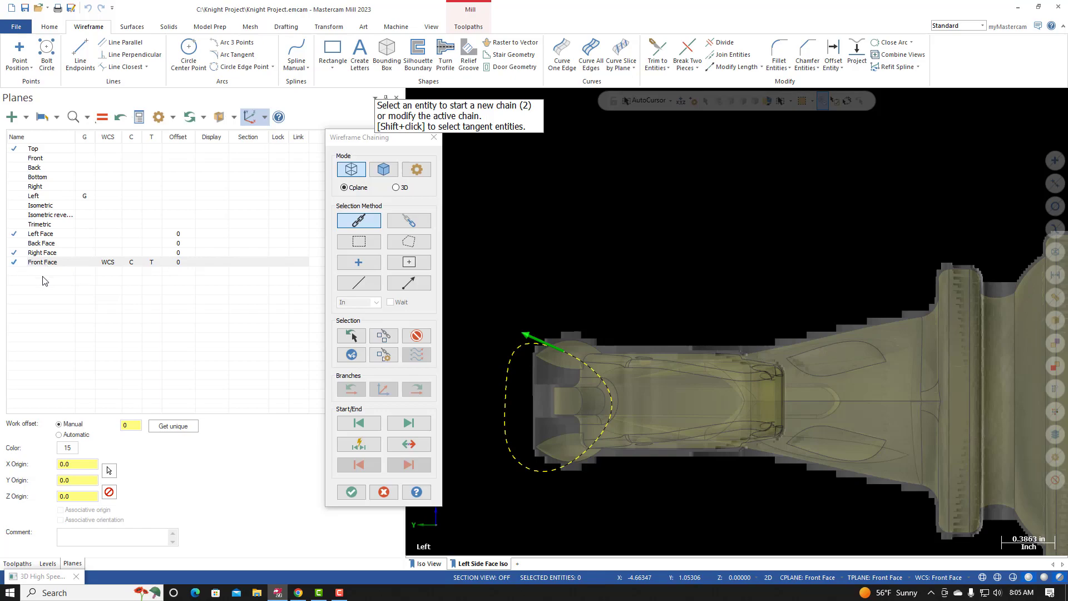
{"action": "left_click", "coordinate": [351, 492]}
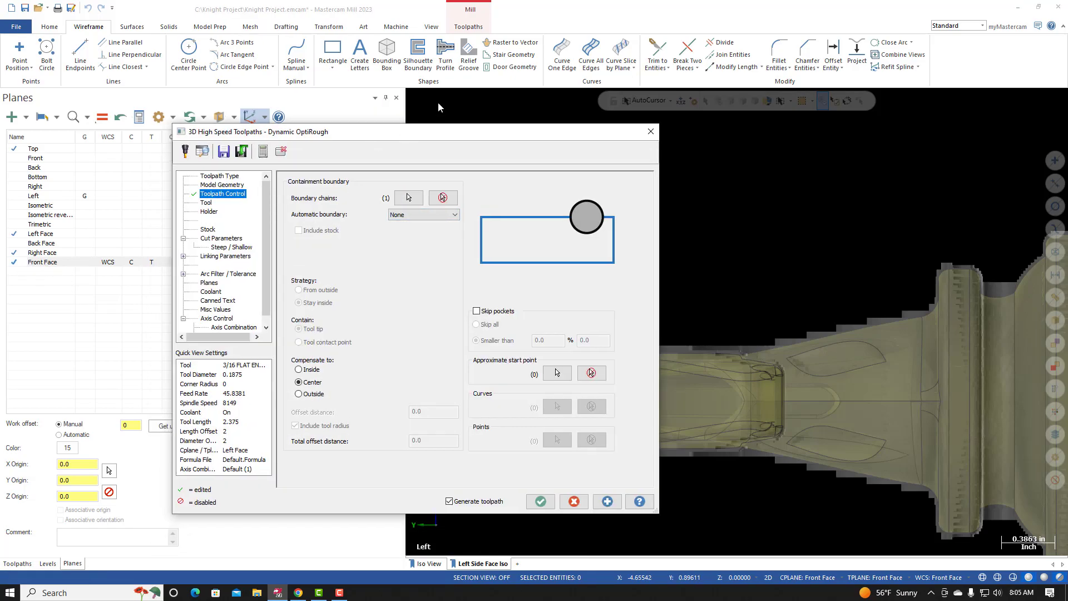
{"action": "left_click_drag", "start_coordinate": [393, 134], "coordinate": [443, 95]}
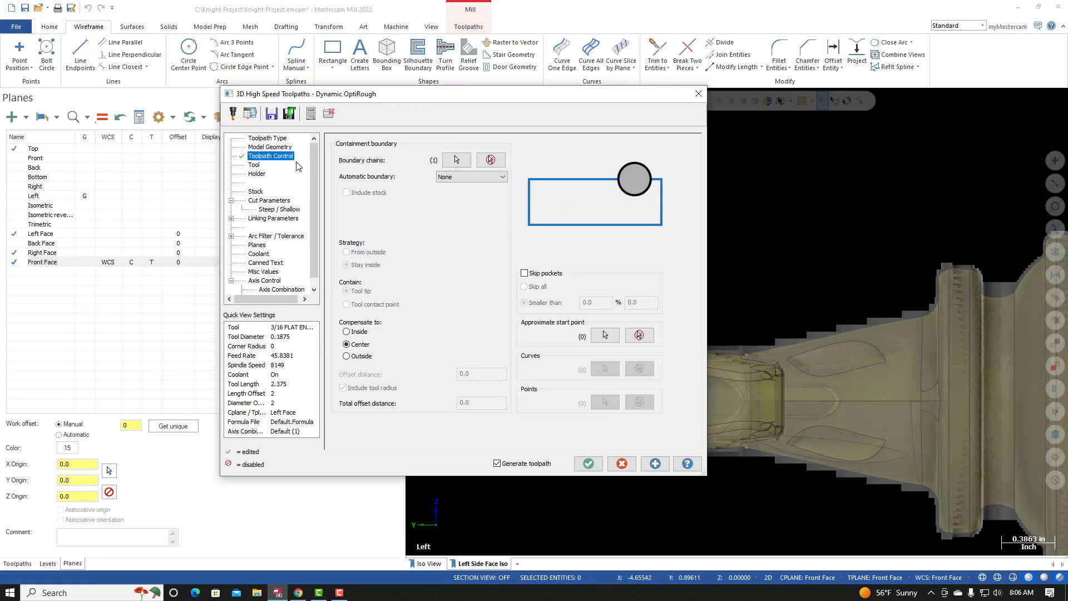
Step: Check the Tool settings on the course web page and change the toolpath comment to "3/16 FLAT ENDMILL, REMACHINE EARS FRONT"
{"action": "left_click", "coordinate": [254, 164]}
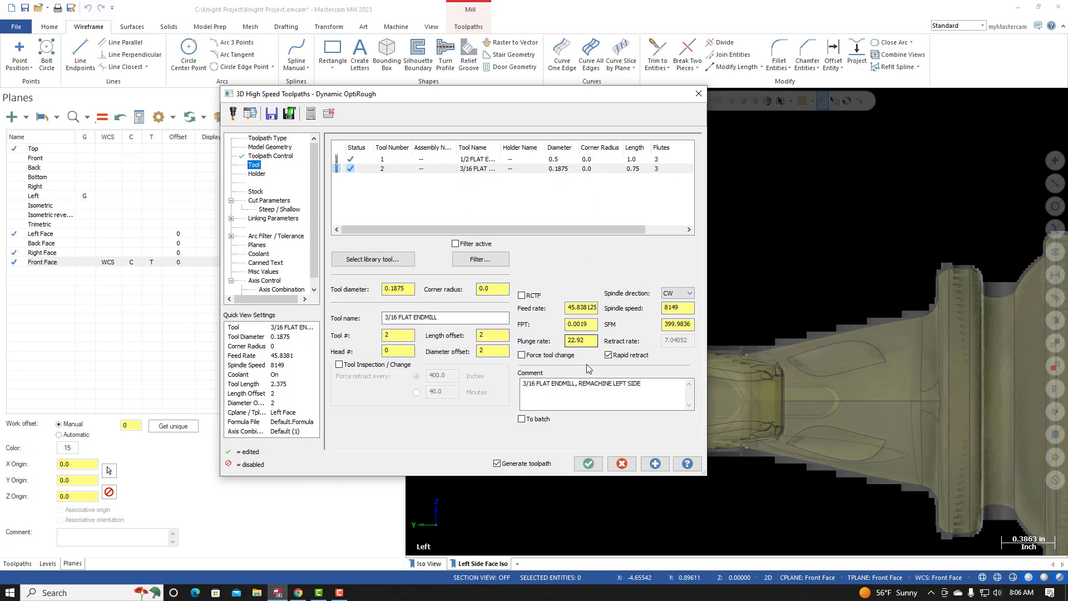
{"action": "left_click", "coordinate": [298, 593]}
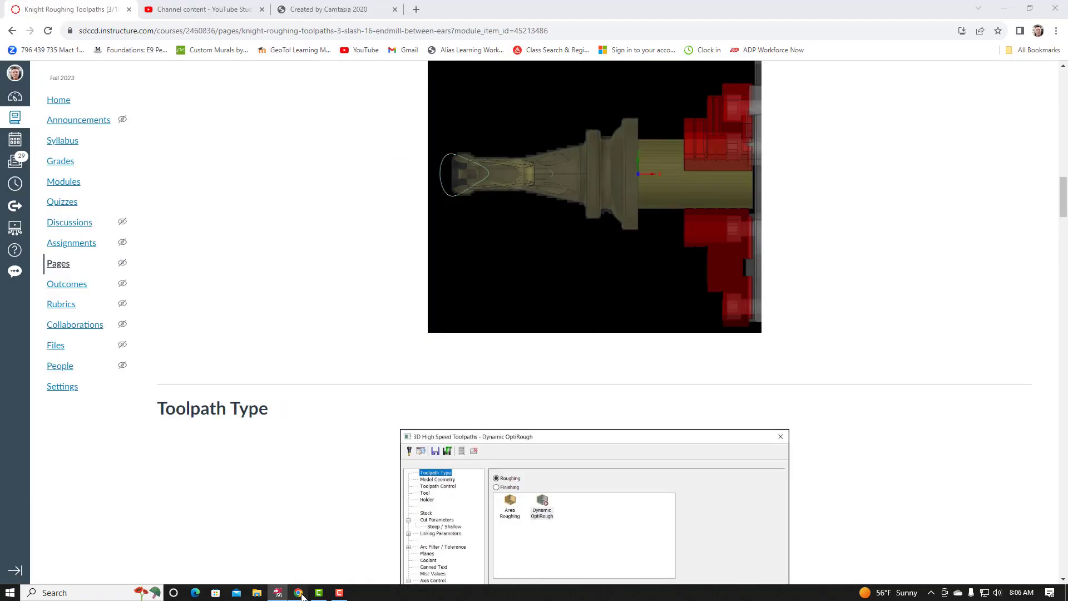
{"action": "scroll", "coordinate": [373, 252], "scroll_direction": "down", "scroll_amount": 19}
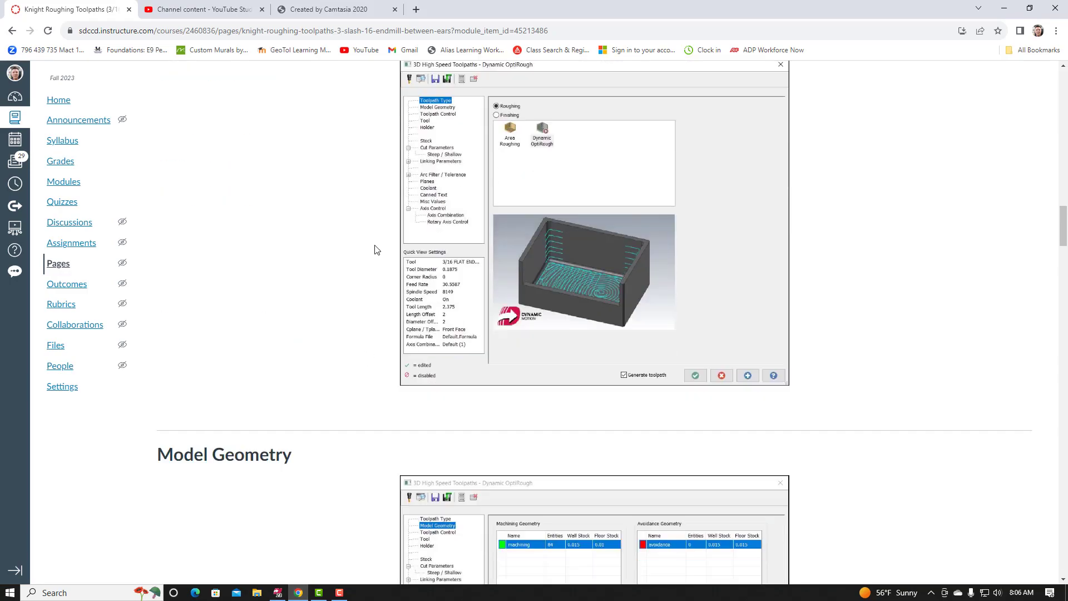
{"action": "scroll", "coordinate": [359, 190], "scroll_direction": "down", "scroll_amount": 9}
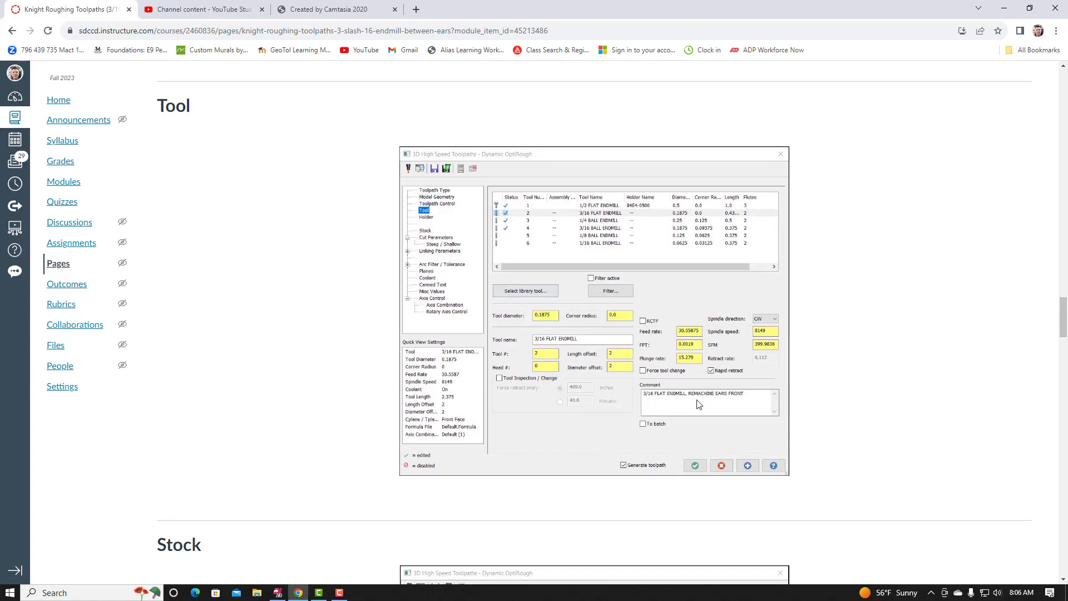
{"action": "left_click", "coordinate": [278, 593]}
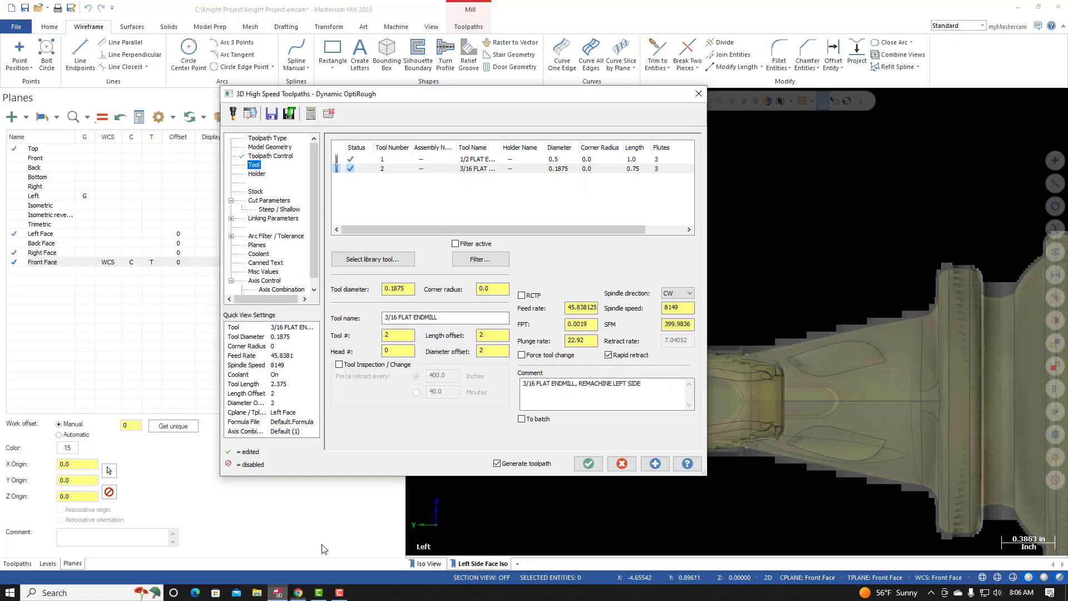
{"action": "left_click", "coordinate": [626, 384]}
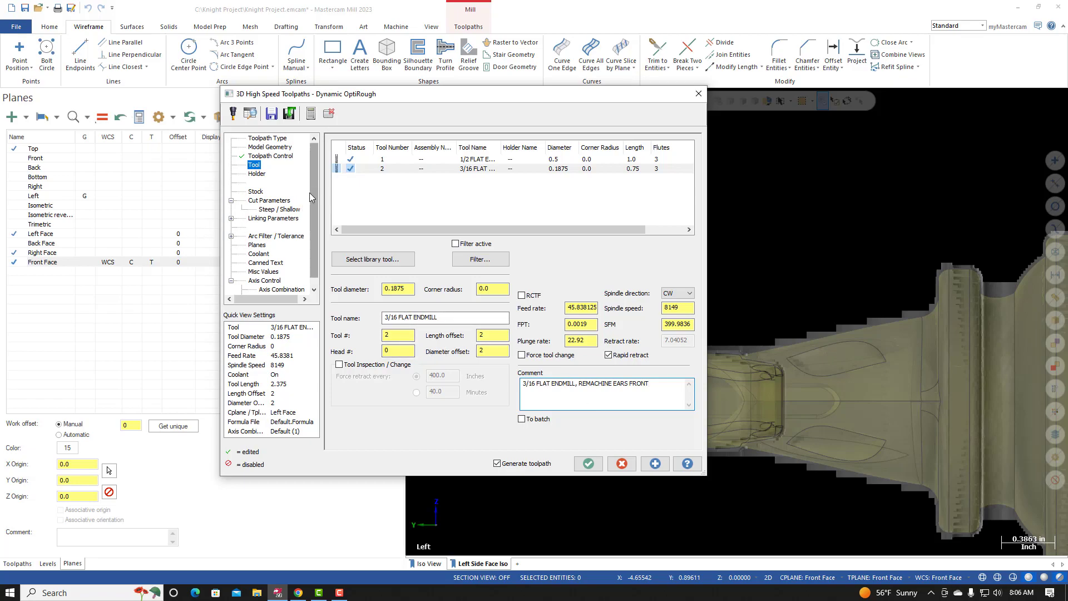
Step: Set operation 8's tool plane to Front Face and copy it to the construction plane, keeping Left Face as the working coordinate system
{"action": "scroll", "coordinate": [315, 256], "scroll_direction": "down", "scroll_amount": 1}
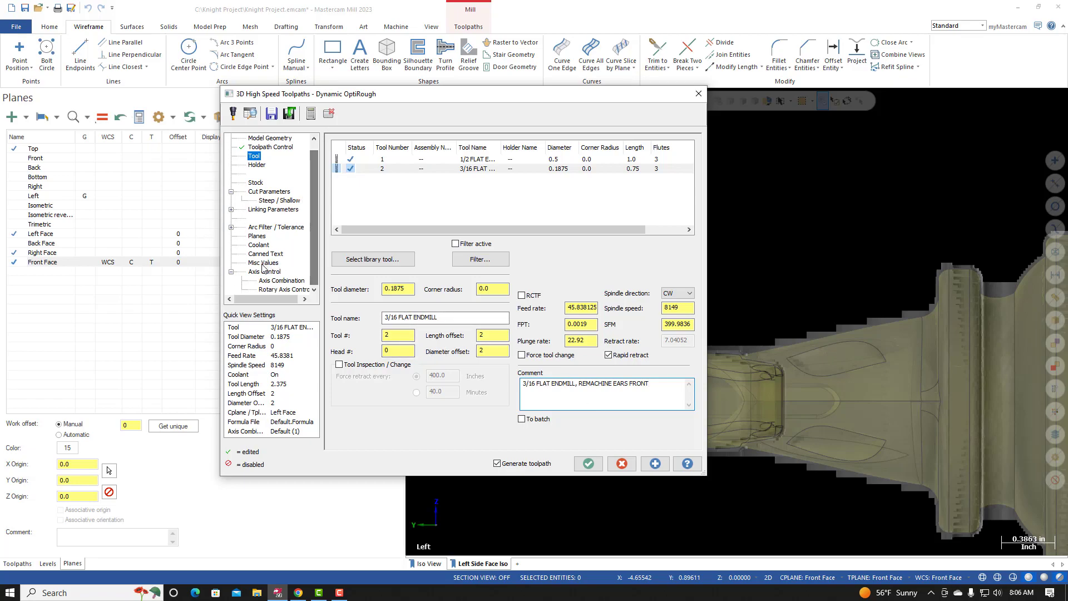
{"action": "left_click", "coordinate": [258, 237]}
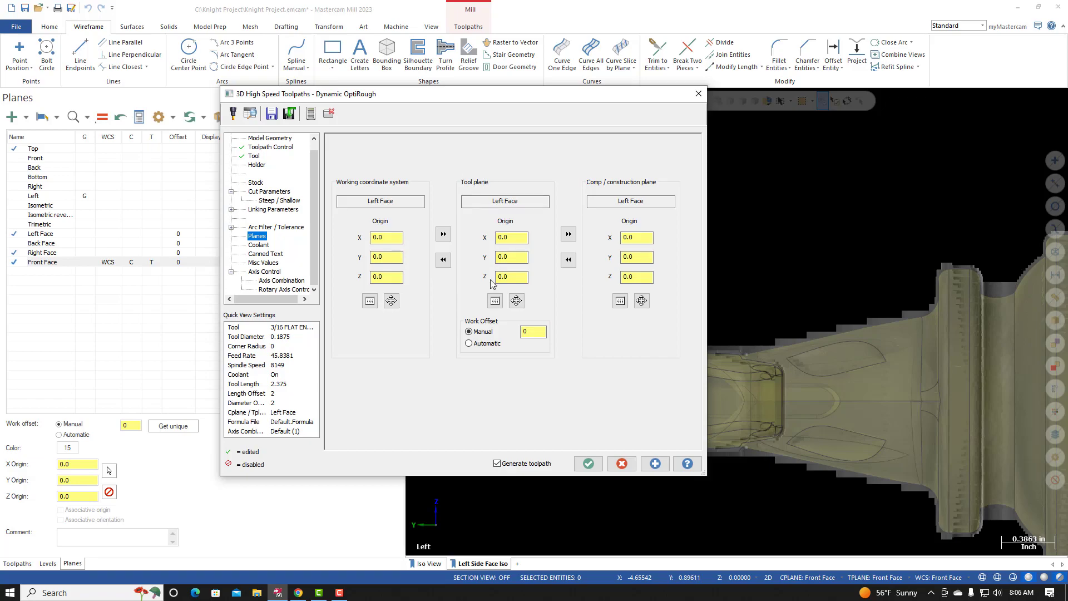
{"action": "left_click", "coordinate": [495, 301]}
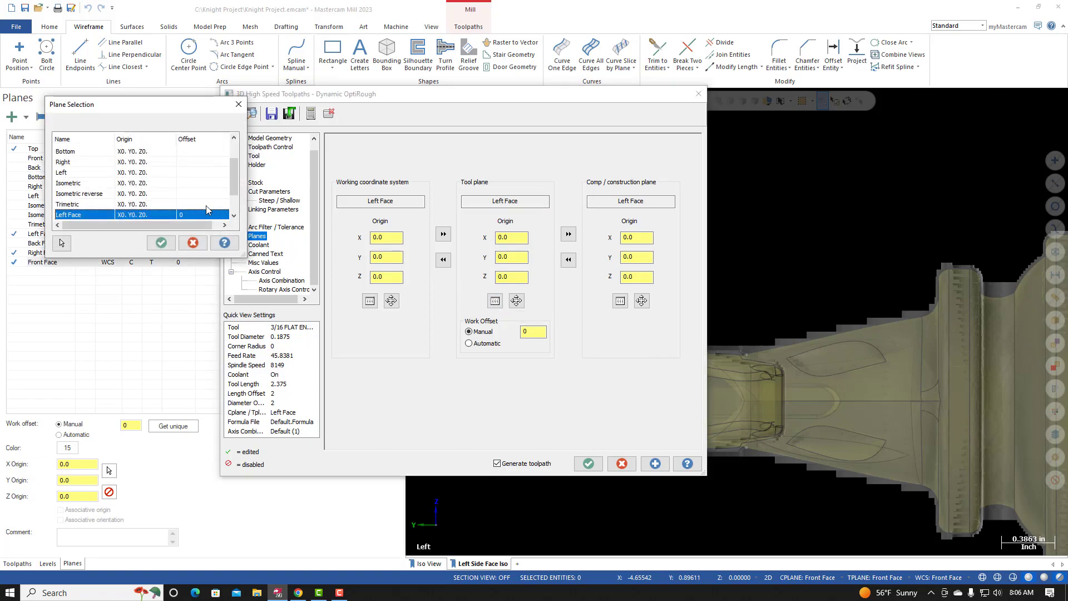
{"action": "scroll", "coordinate": [233, 184], "scroll_direction": "down", "scroll_amount": 1}
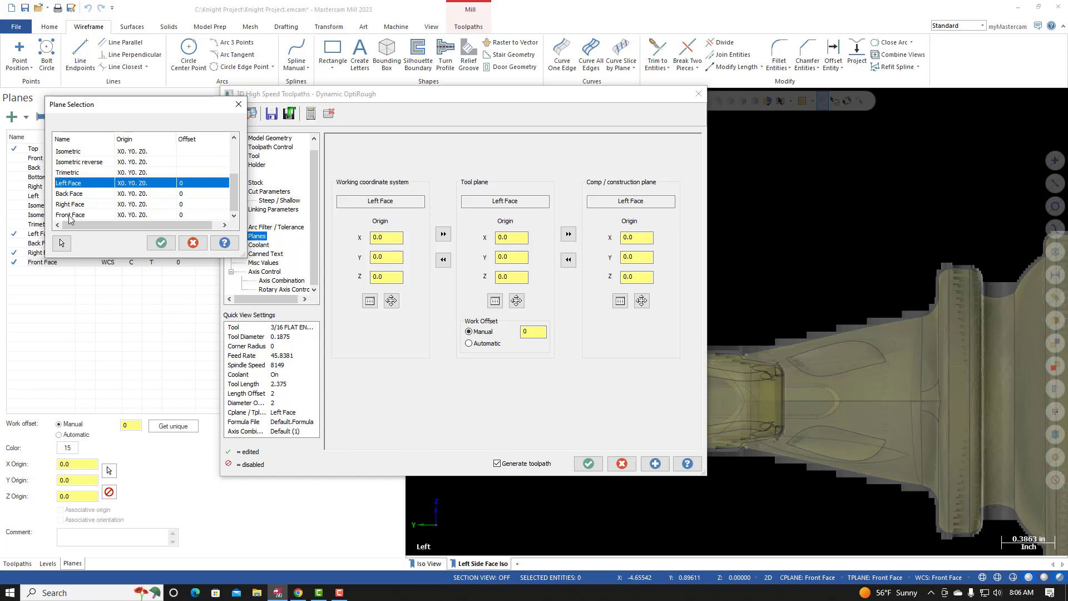
{"action": "left_click", "coordinate": [69, 215]}
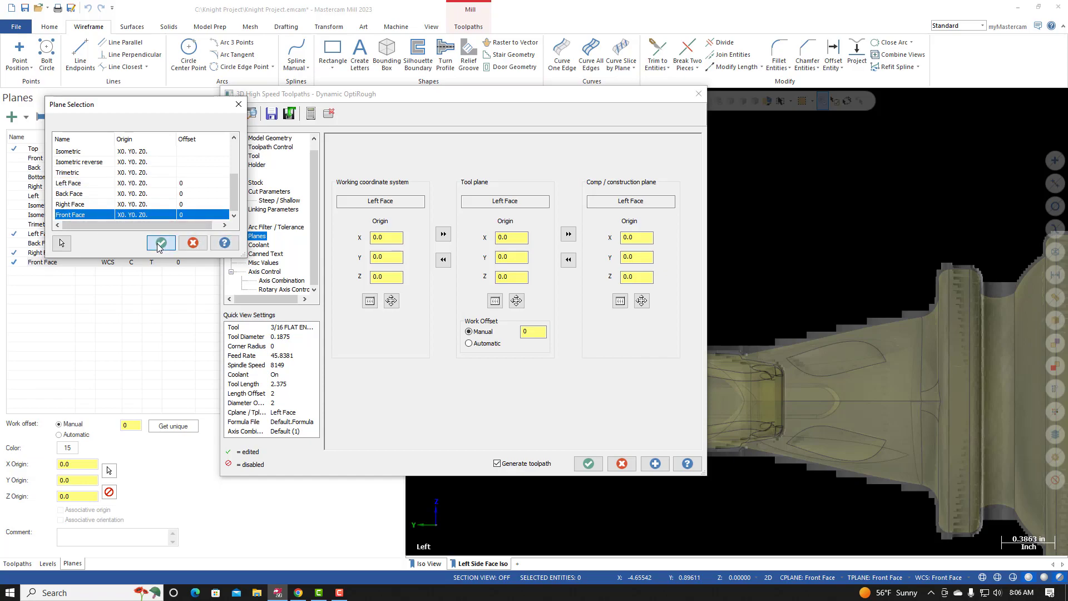
{"action": "left_click", "coordinate": [161, 243]}
{"action": "left_click", "coordinate": [569, 234]}
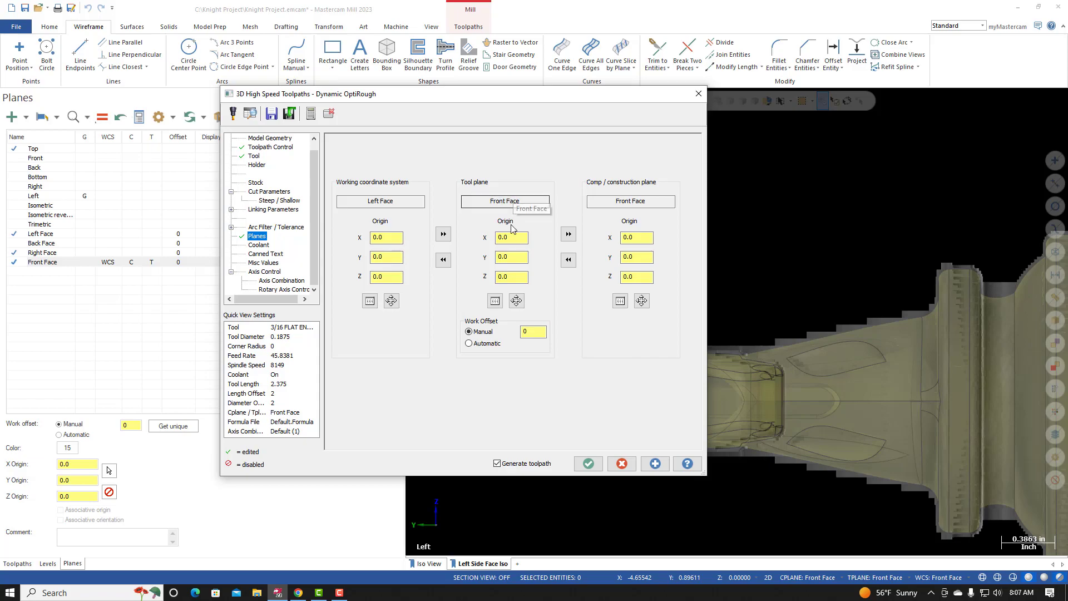
{"action": "left_click", "coordinate": [270, 147]}
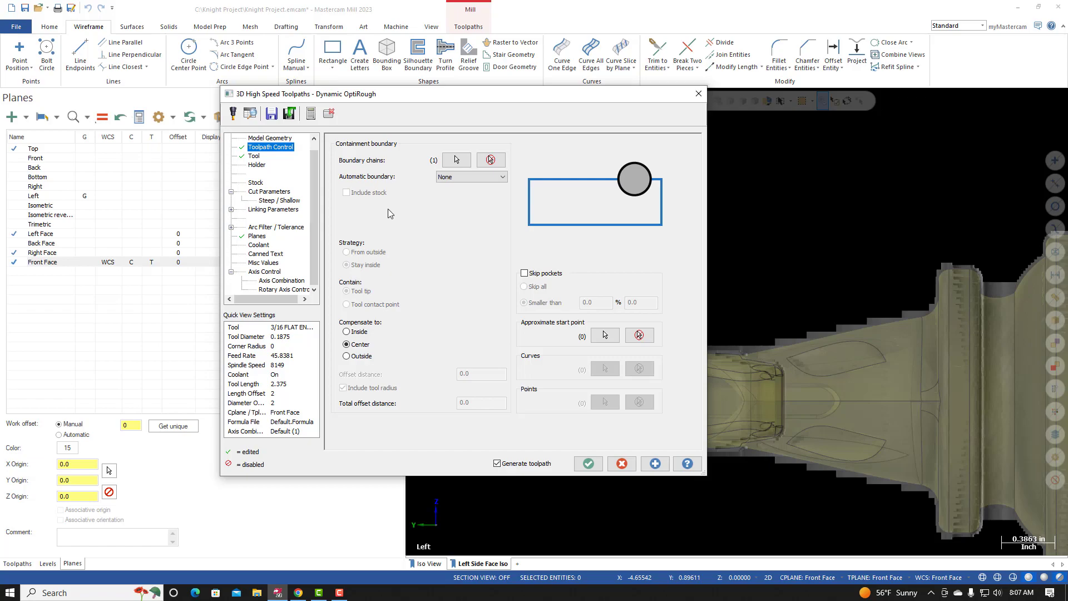
{"action": "left_click", "coordinate": [257, 236]}
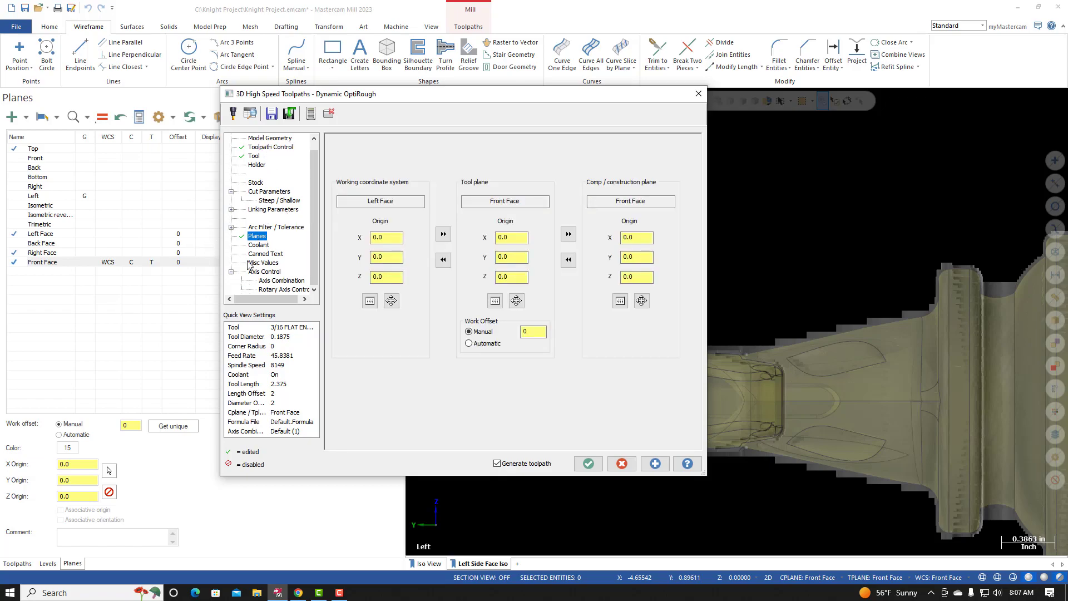
Step: Look up the Steep/Shallow settings on the course web page and set the toolpath's maximum depth to -0.02
{"action": "scroll", "coordinate": [307, 184], "scroll_direction": "up", "scroll_amount": 1}
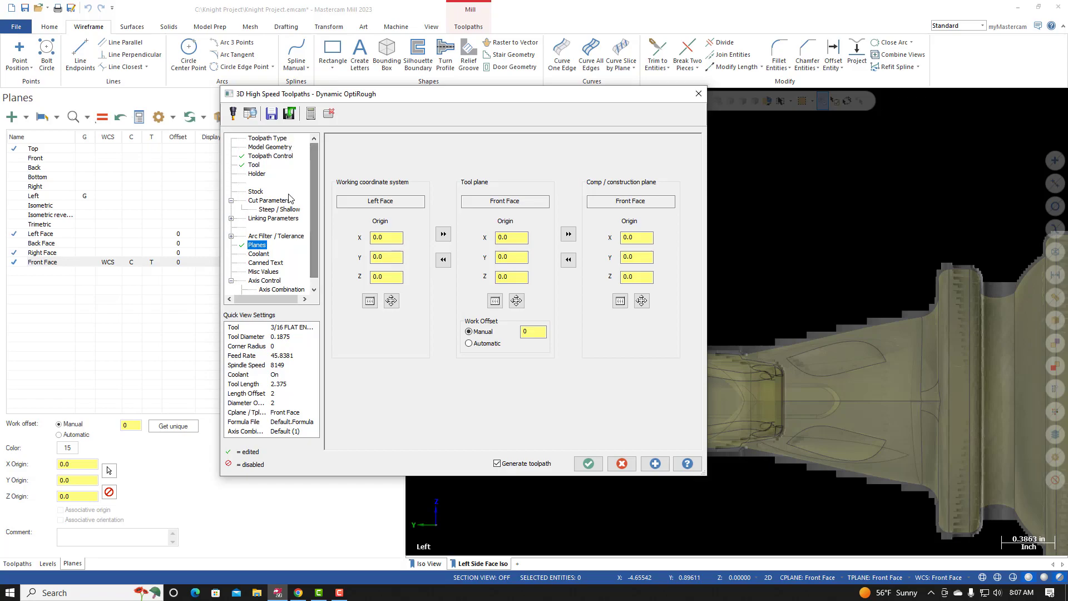
{"action": "left_click", "coordinate": [254, 165]}
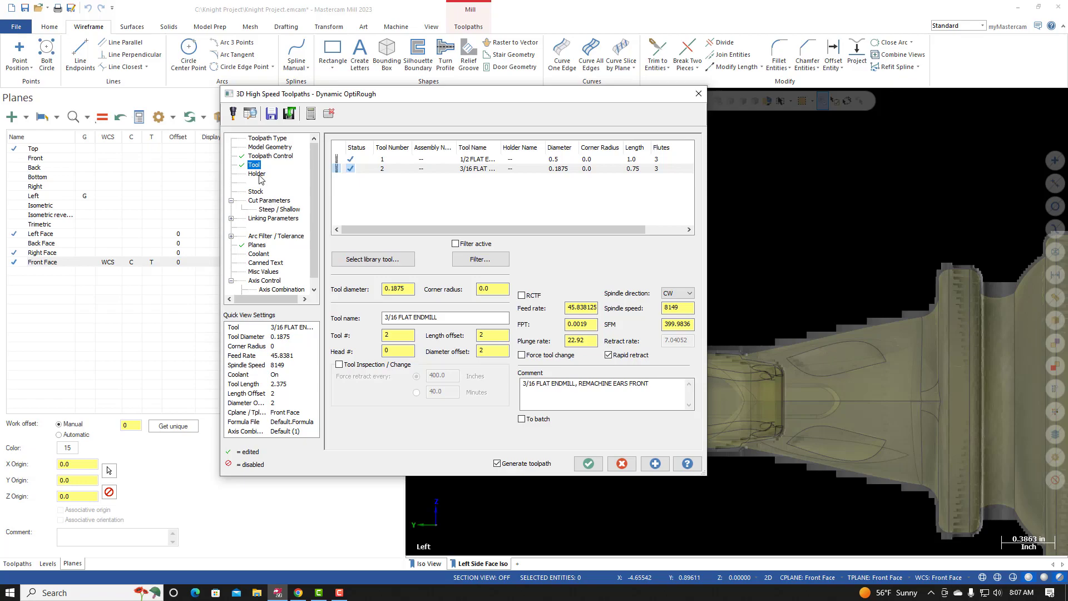
{"action": "left_click", "coordinate": [279, 210]}
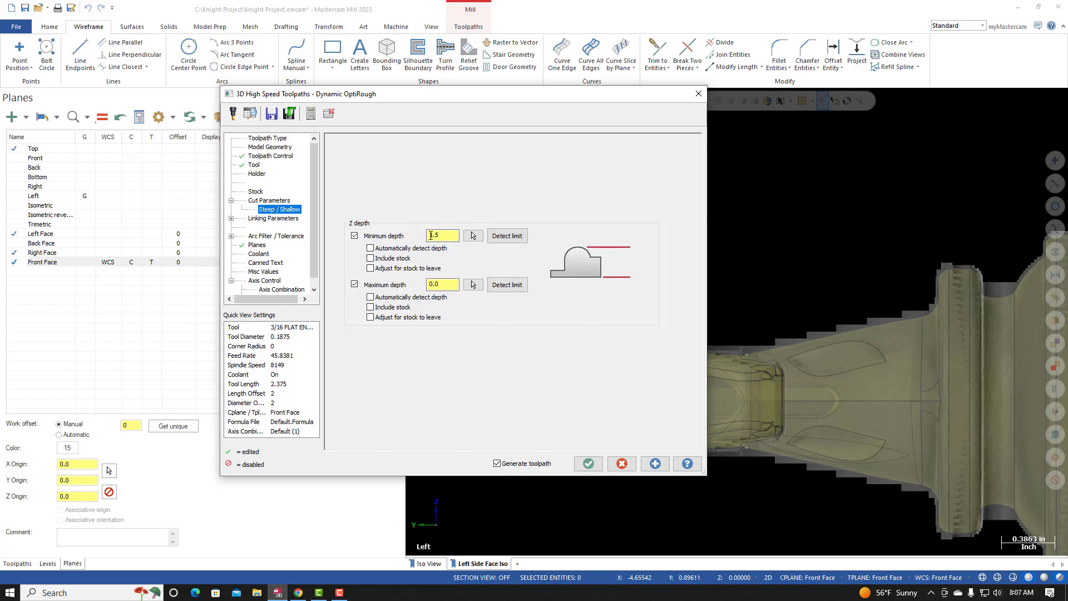
{"action": "left_click_drag", "start_coordinate": [454, 285], "coordinate": [424, 285]}
{"action": "left_click", "coordinate": [299, 593]}
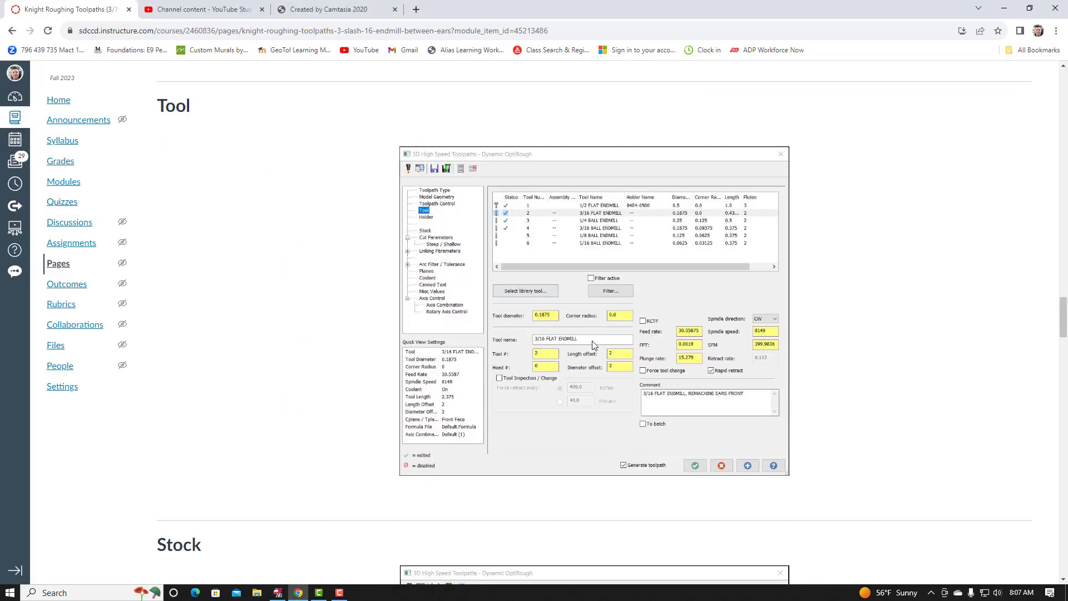
{"action": "scroll", "coordinate": [479, 319], "scroll_direction": "down", "scroll_amount": 20}
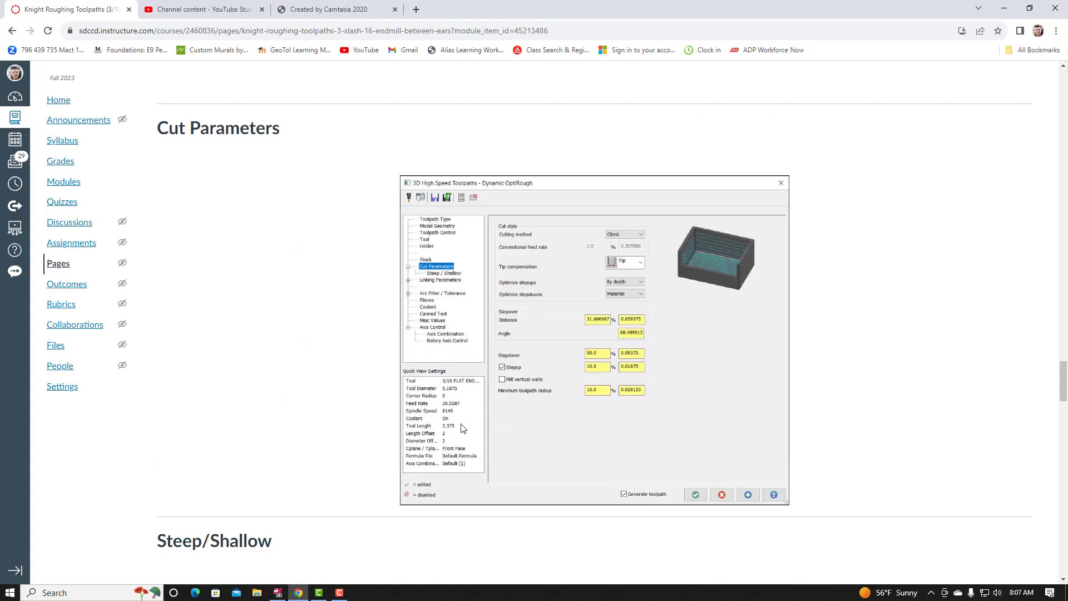
{"action": "scroll", "coordinate": [503, 313], "scroll_direction": "down", "scroll_amount": 3}
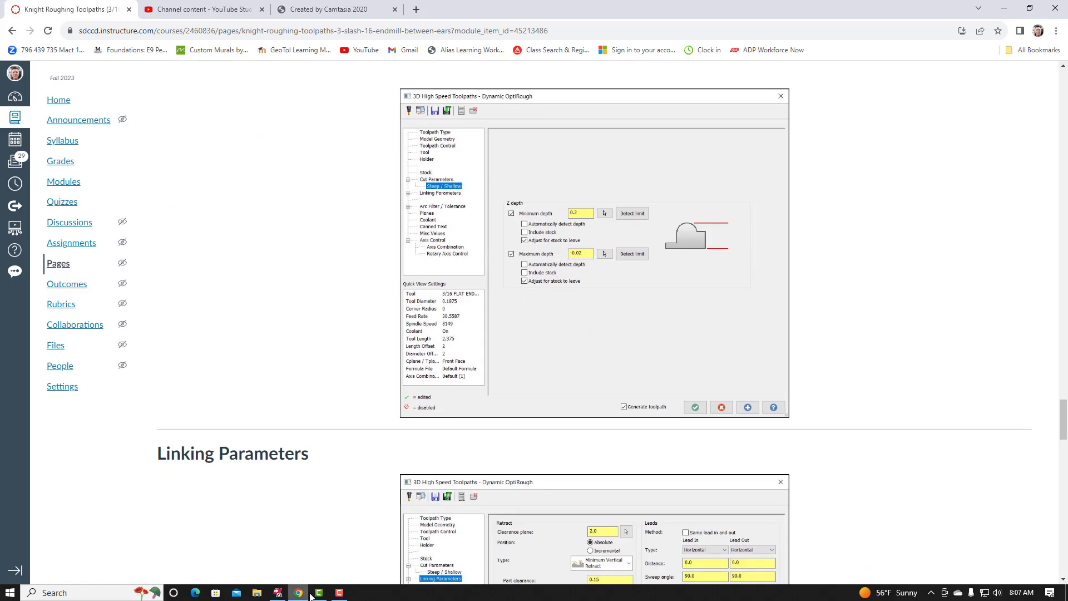
{"action": "left_click", "coordinate": [277, 593]}
{"action": "left_click", "coordinate": [452, 284]}
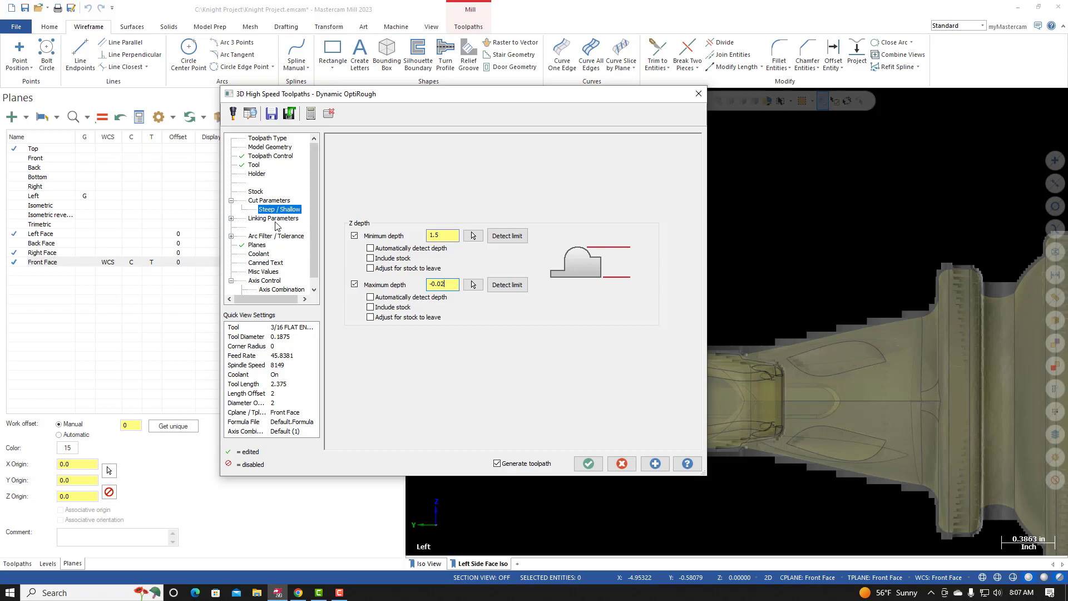
Step: Review the linking parameters, accept operation 8's settings to generate the toolpath, and return to the operations list
{"action": "left_click", "coordinate": [273, 218]}
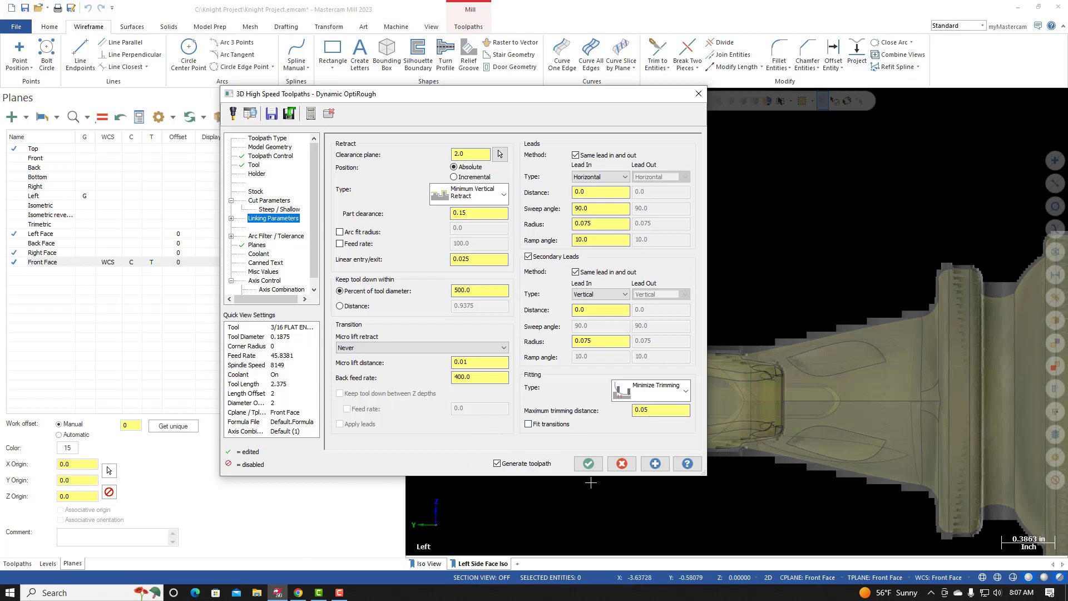
{"action": "left_click", "coordinate": [588, 464]}
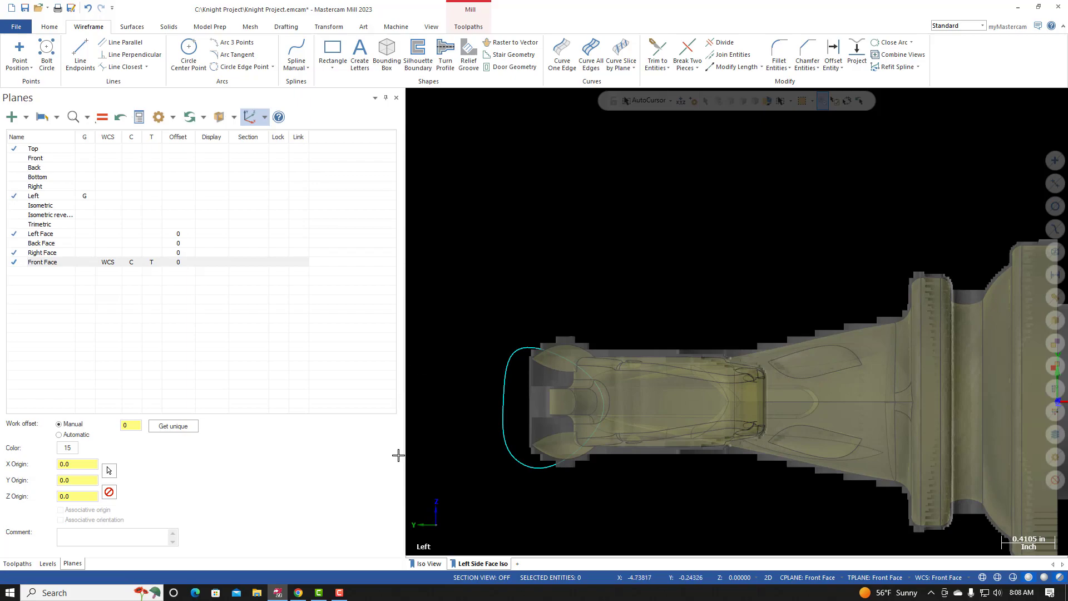
{"action": "left_click", "coordinate": [23, 564]}
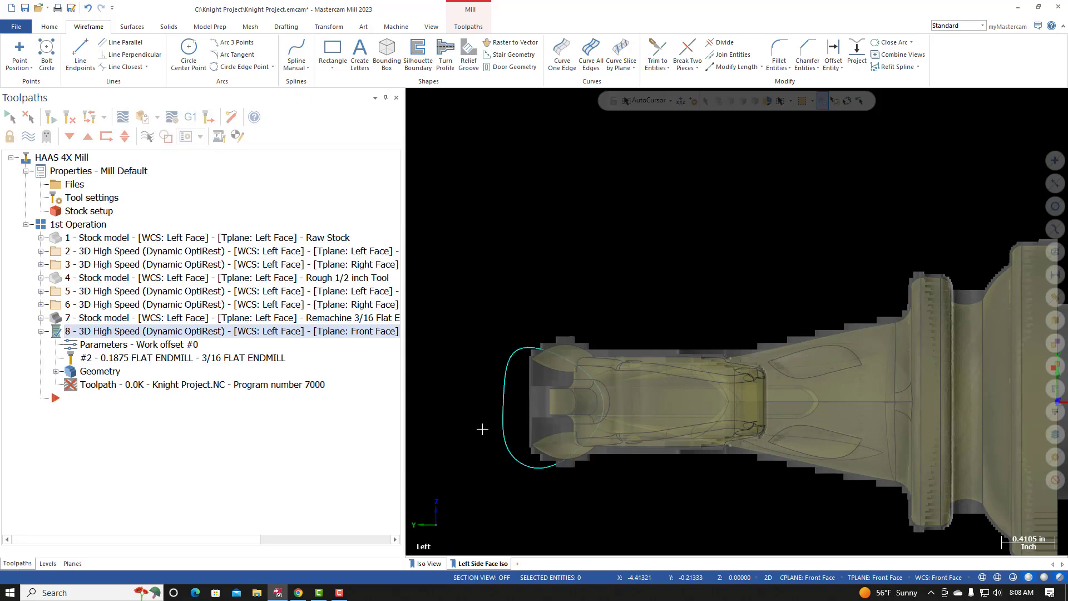
Step: Backplot operation 8 and examine from several angles how the 3/16 endmill cuts between the knight's ears, then close the backplot
{"action": "middle_click_drag", "start_coordinate": [469, 411], "coordinate": [516, 412]}
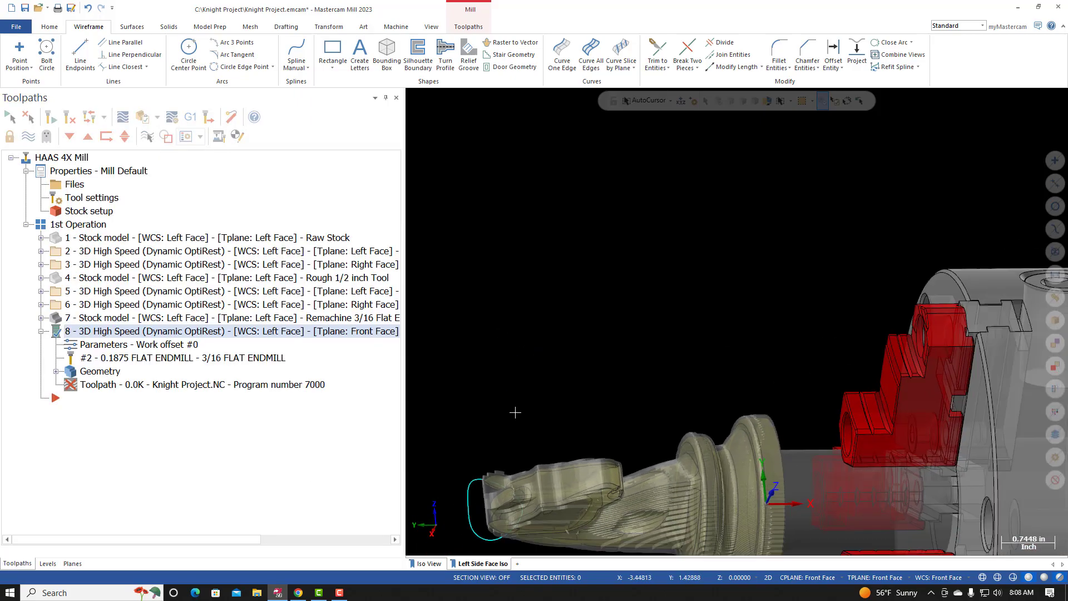
{"action": "scroll", "coordinate": [466, 510], "scroll_direction": "up", "scroll_amount": 4}
{"action": "scroll", "coordinate": [466, 509], "scroll_direction": "up", "scroll_amount": 1}
{"action": "middle_click_drag", "start_coordinate": [465, 509], "coordinate": [526, 490]}
{"action": "scroll", "coordinate": [482, 453], "scroll_direction": "down", "scroll_amount": 3}
{"action": "left_click", "coordinate": [114, 119]}
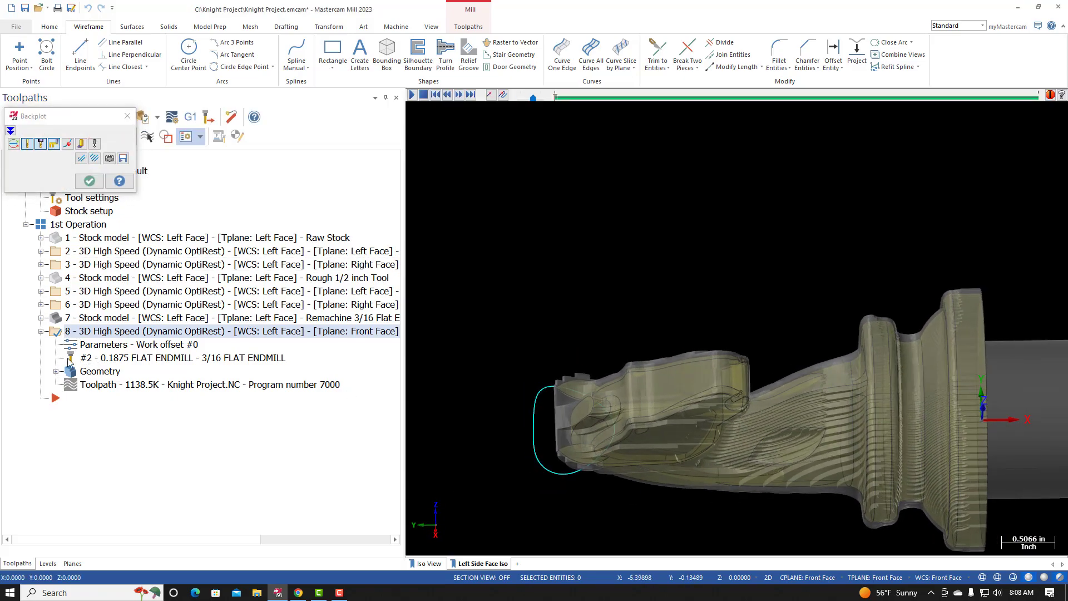
{"action": "left_click", "coordinate": [411, 95]}
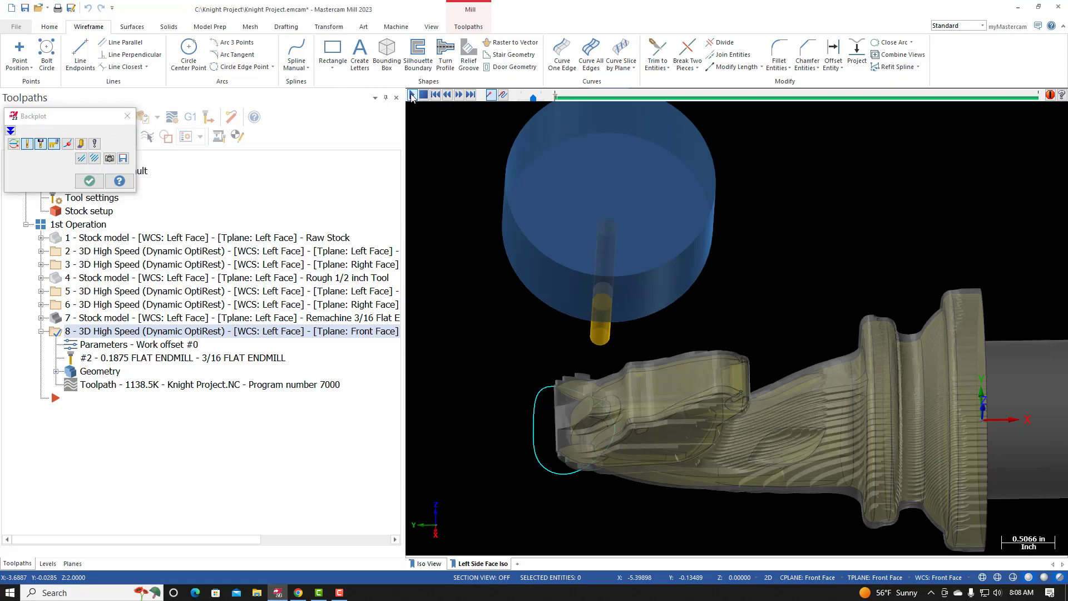
{"action": "middle_click_drag", "start_coordinate": [628, 436], "coordinate": [573, 470]}
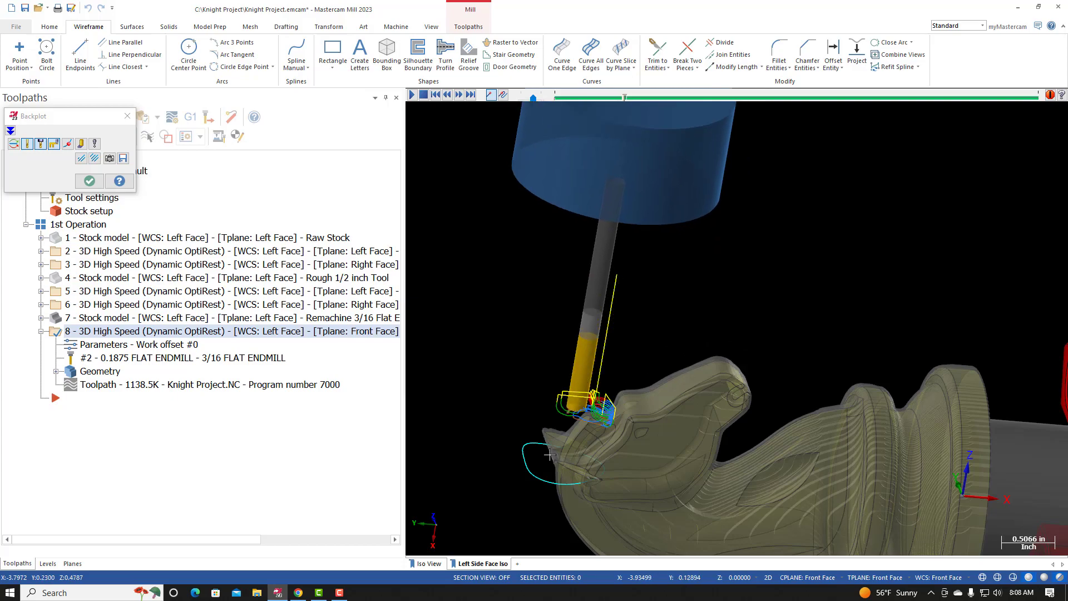
{"action": "scroll", "coordinate": [574, 470], "scroll_direction": "up", "scroll_amount": 2}
{"action": "scroll", "coordinate": [559, 466], "scroll_direction": "up", "scroll_amount": 5}
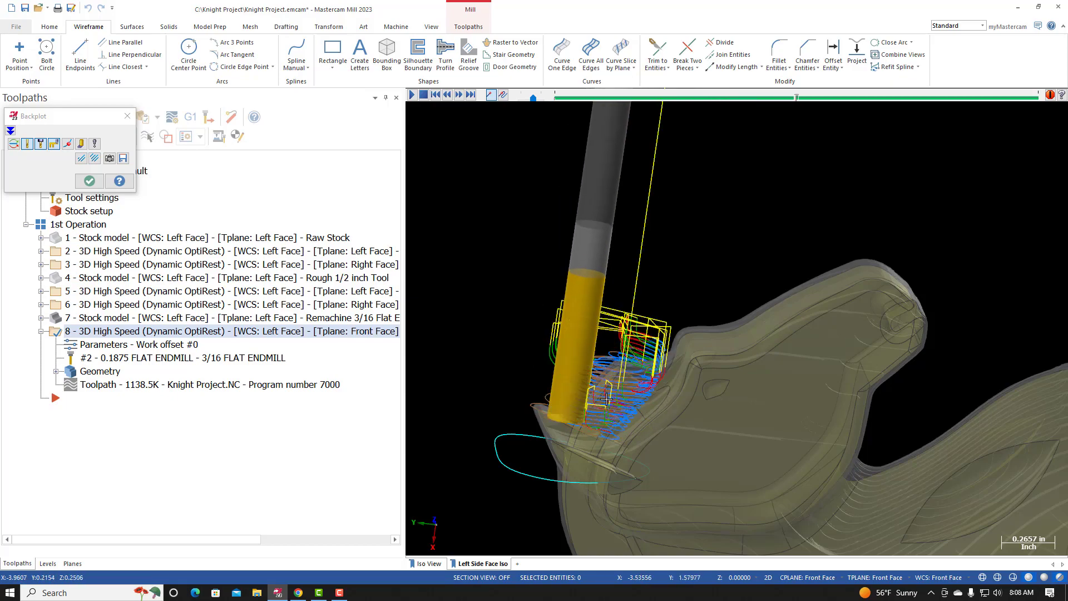
{"action": "scroll", "coordinate": [559, 461], "scroll_direction": "up", "scroll_amount": 3}
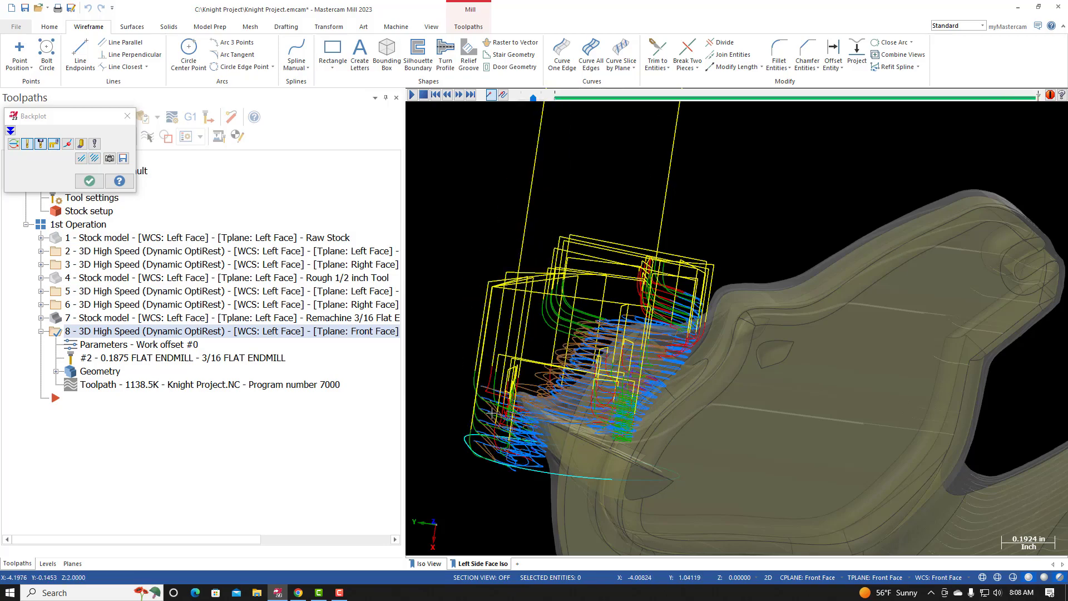
{"action": "scroll", "coordinate": [497, 415], "scroll_direction": "down", "scroll_amount": 3}
{"action": "middle_click_drag", "start_coordinate": [528, 395], "coordinate": [598, 255]}
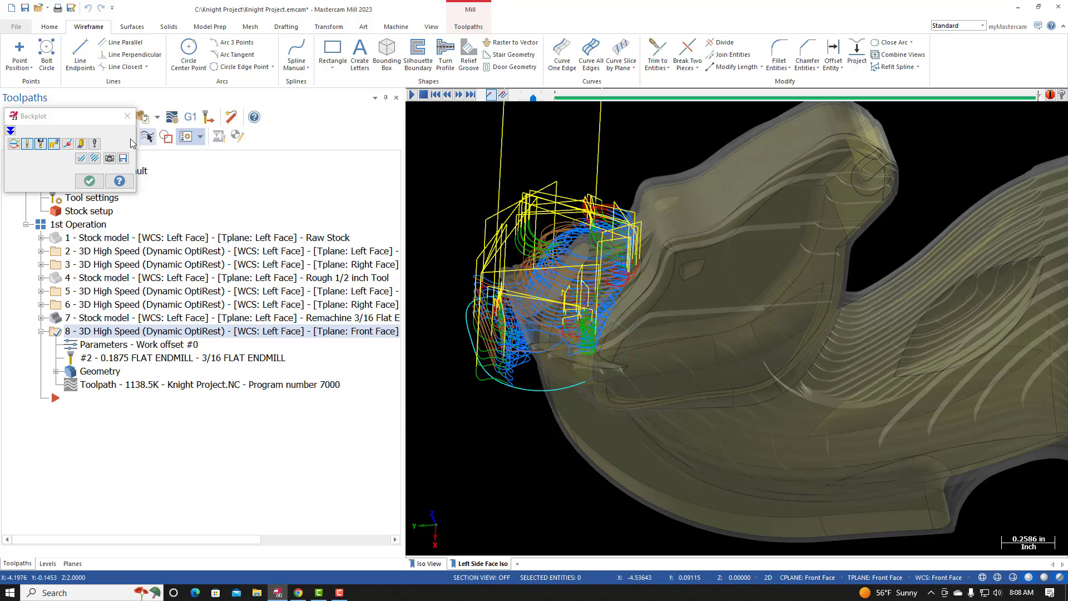
{"action": "left_click", "coordinate": [127, 116]}
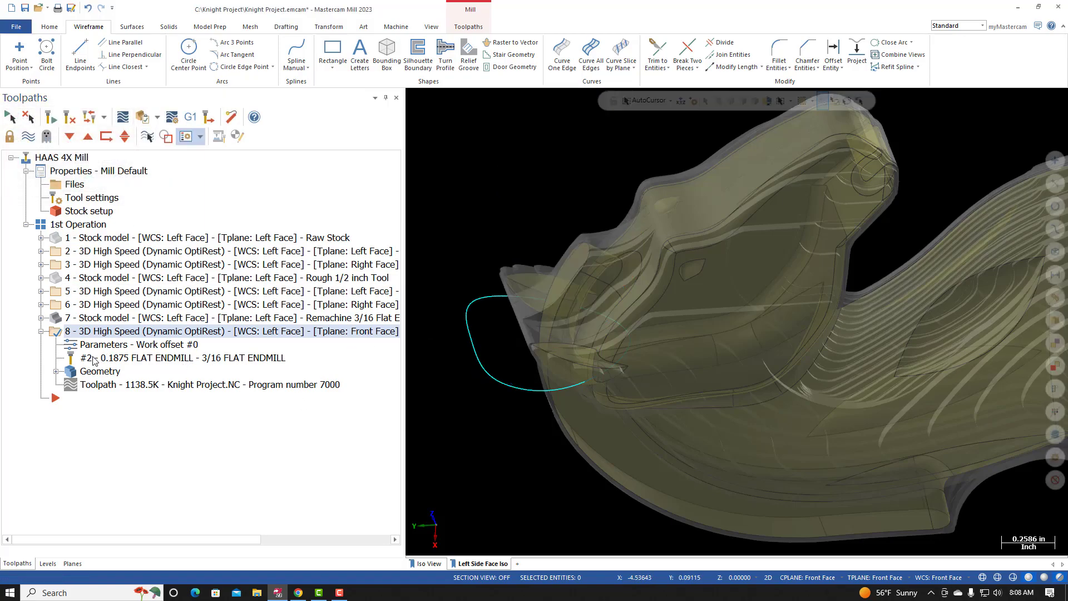
Step: Pick a point on the ear as the depth reference, set operation 8's Steep/Shallow minimum depth to 0.25, and regenerate the toolpath
{"action": "left_click", "coordinate": [222, 346]}
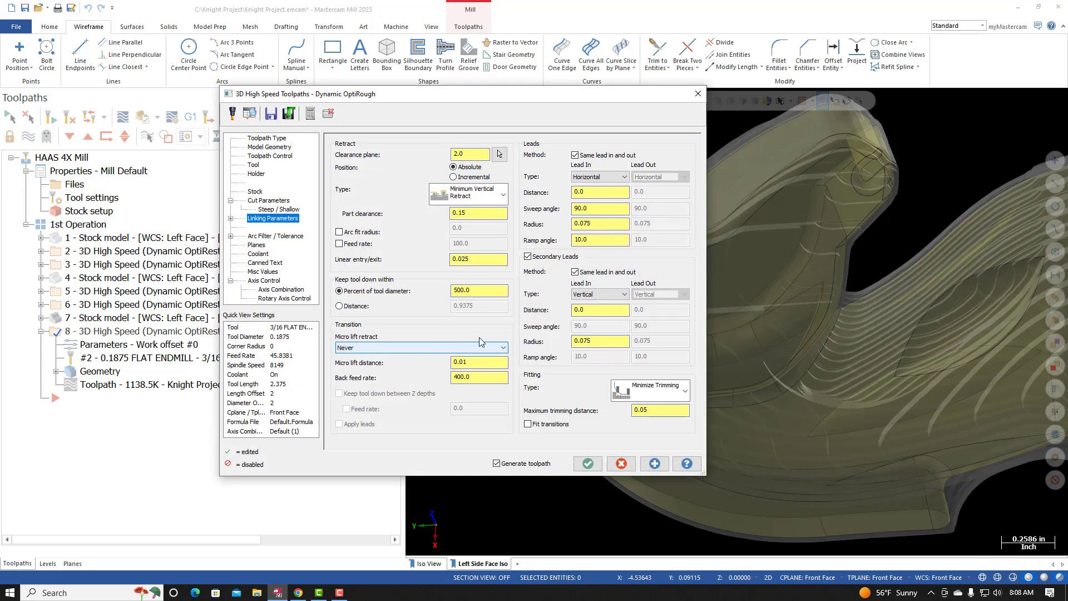
{"action": "left_click", "coordinate": [275, 209]}
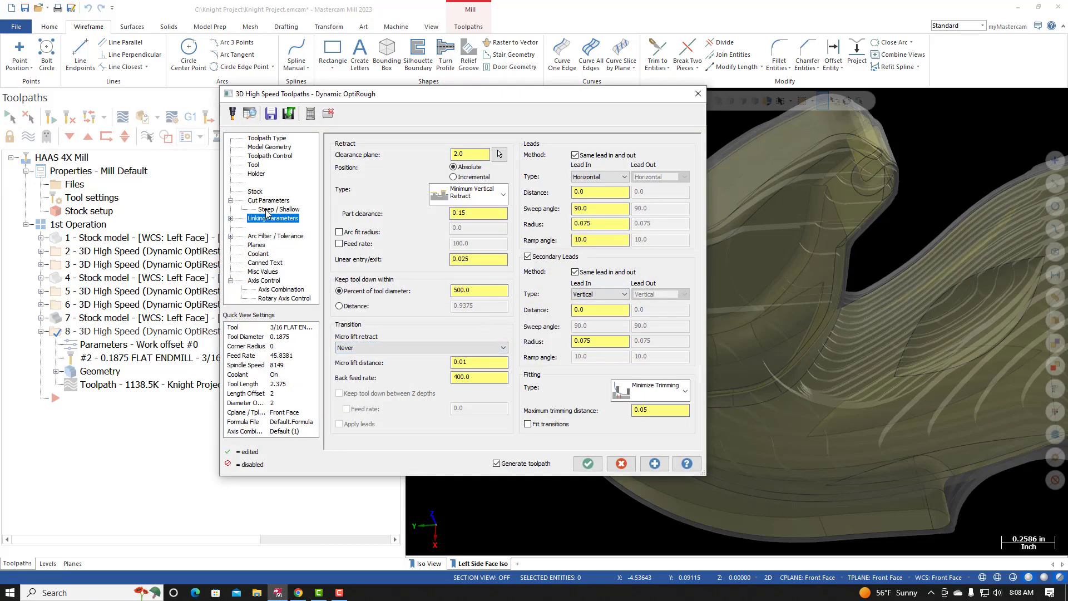
{"action": "double_click", "coordinate": [437, 236]}
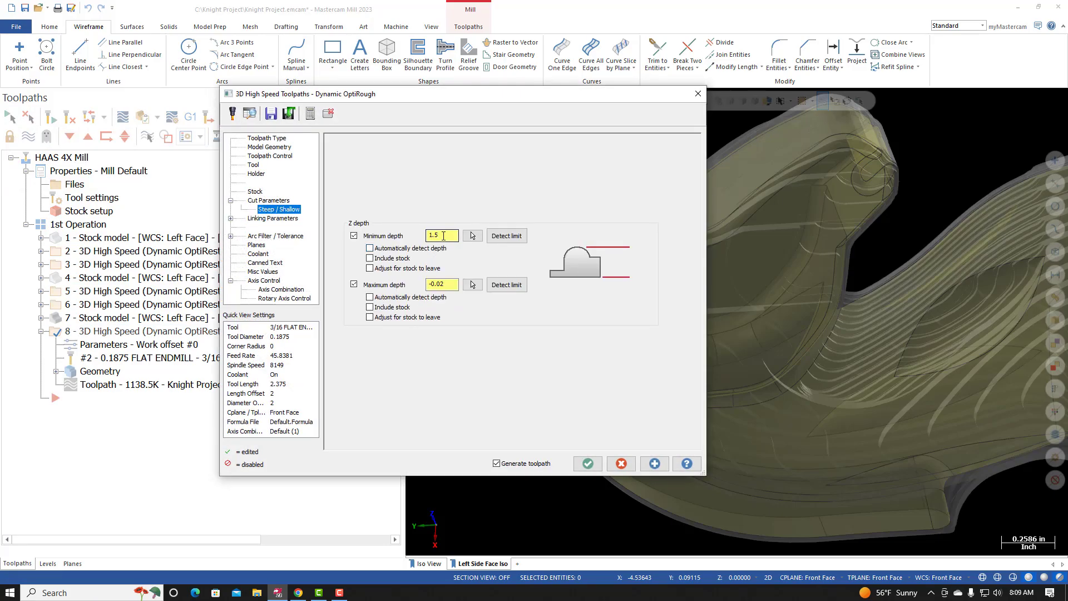
{"action": "left_click_drag", "start_coordinate": [467, 105], "coordinate": [268, 134]}
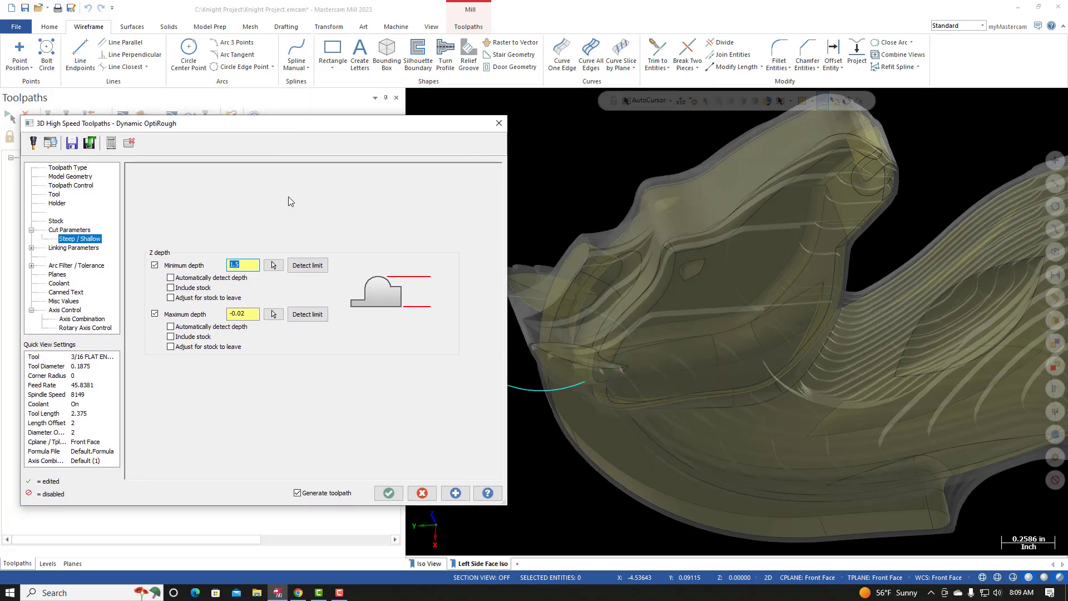
{"action": "left_click", "coordinate": [273, 266]}
{"action": "middle_click_drag", "start_coordinate": [445, 445], "coordinate": [438, 420]}
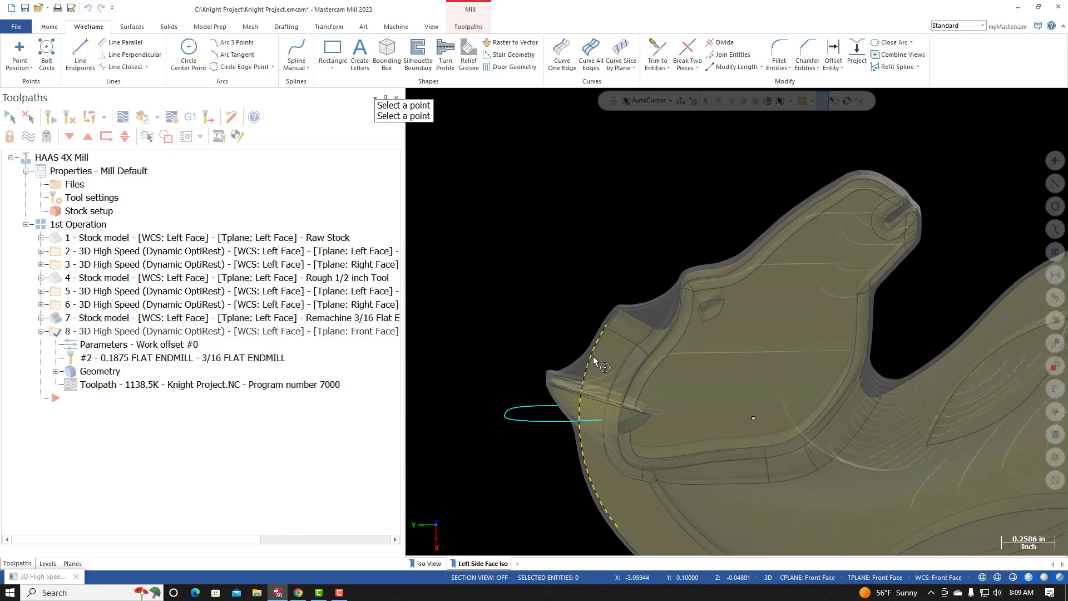
{"action": "scroll", "coordinate": [558, 372], "scroll_direction": "up", "scroll_amount": 5}
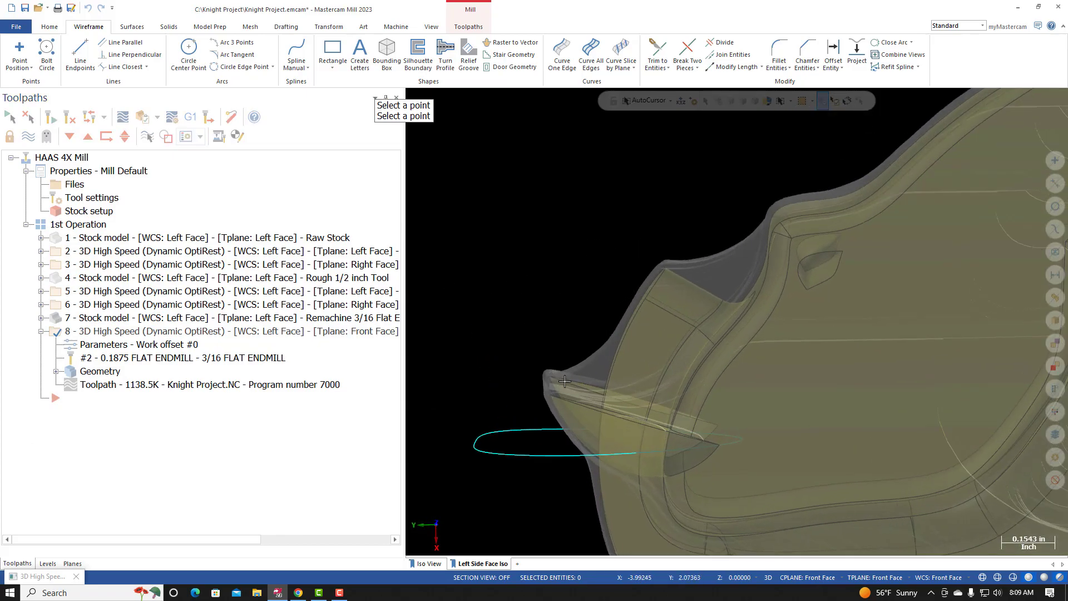
{"action": "middle_click_drag", "start_coordinate": [562, 392], "coordinate": [586, 415]}
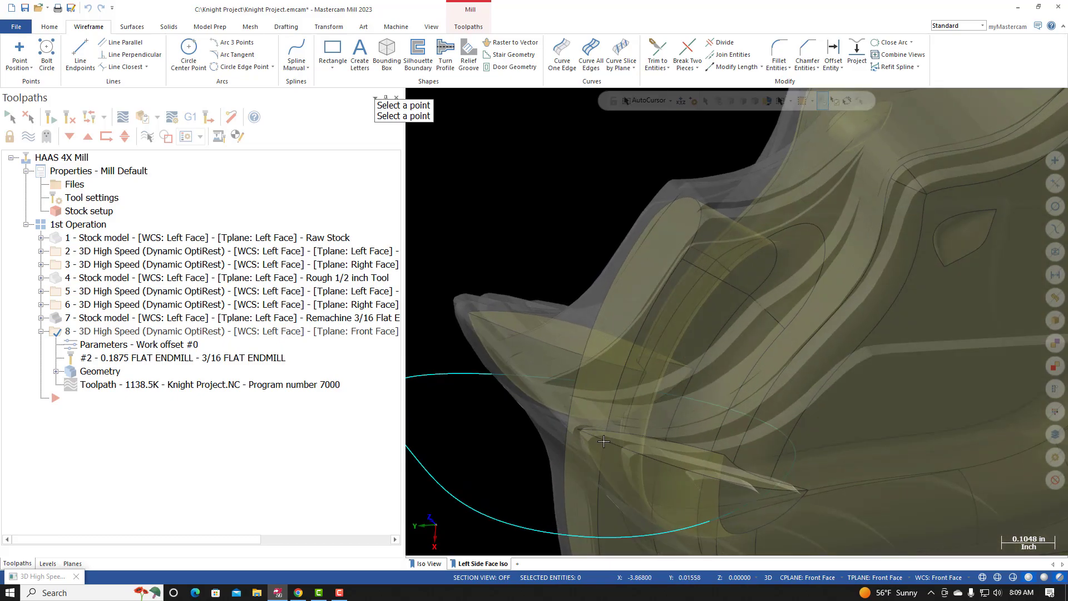
{"action": "left_click", "coordinate": [580, 432]}
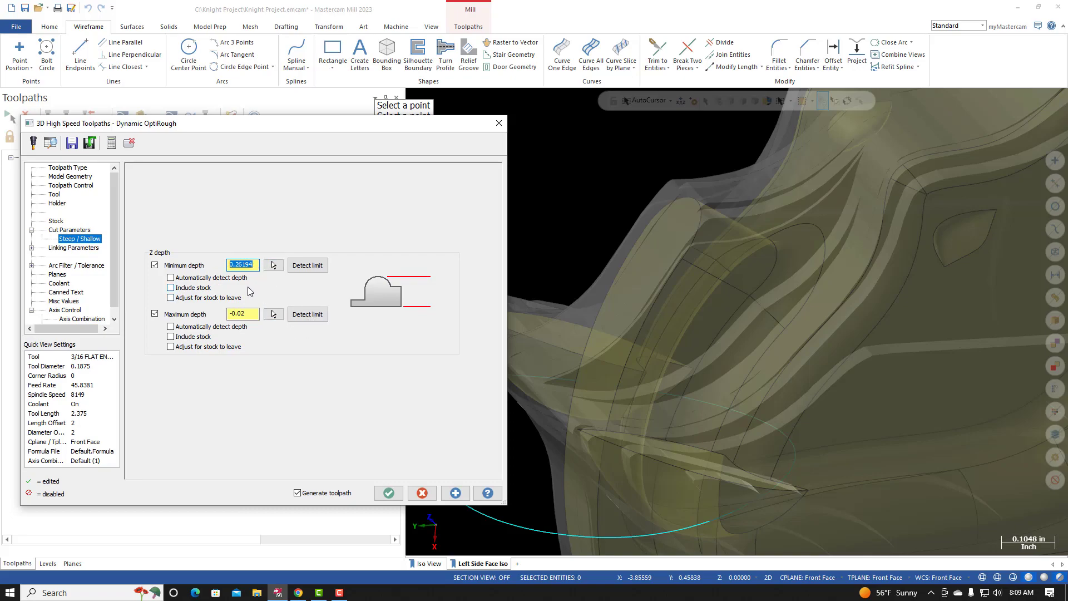
{"action": "type", "text": ".25"}
{"action": "left_click", "coordinate": [396, 495]}
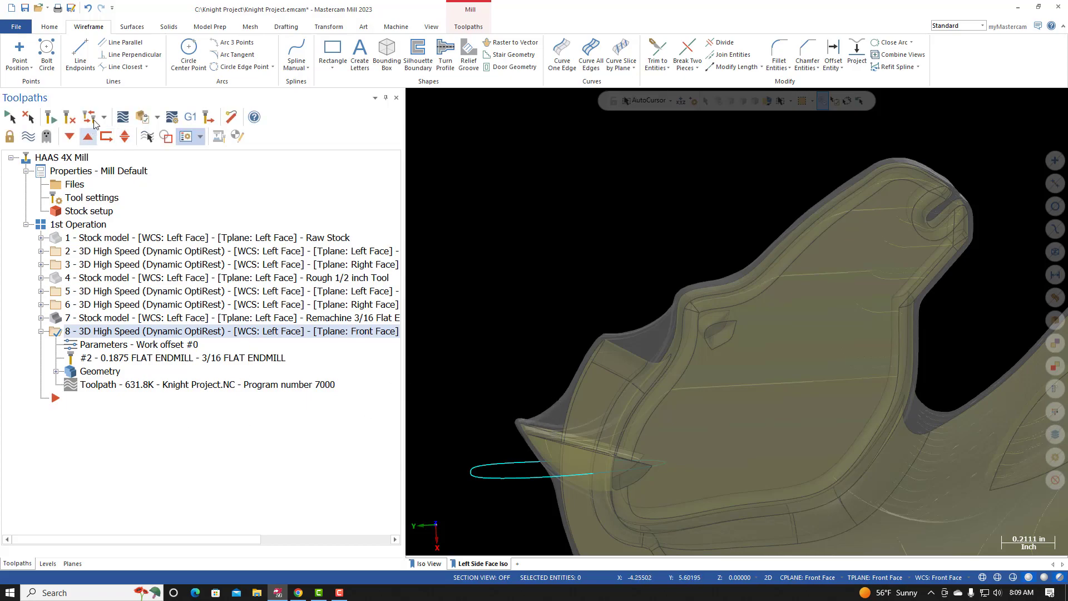
Step: Backplot operation 8 and examine the 3/16 endmill's motion around the knight's ears from several angles
{"action": "left_click", "coordinate": [123, 116]}
{"action": "left_click", "coordinate": [413, 96]}
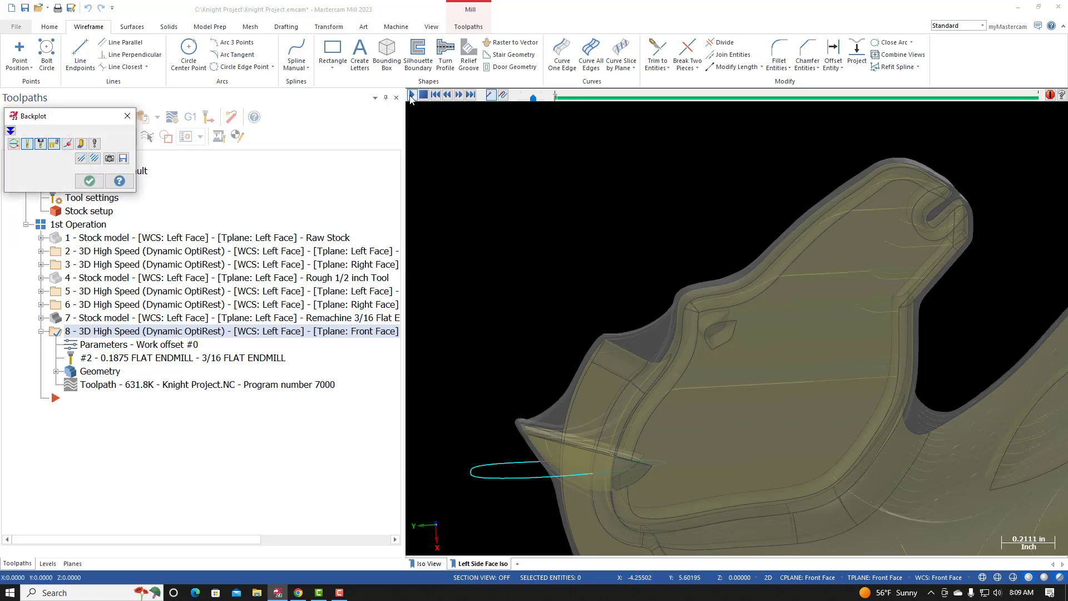
{"action": "middle_click_drag", "start_coordinate": [621, 443], "coordinate": [604, 436]}
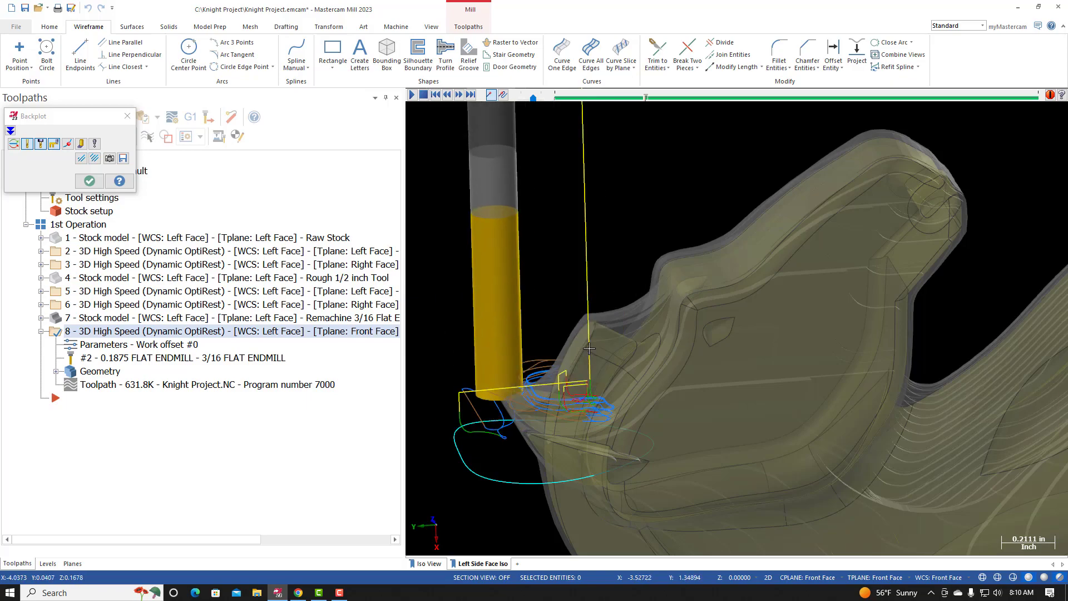
{"action": "middle_click_drag", "start_coordinate": [541, 343], "coordinate": [486, 511]}
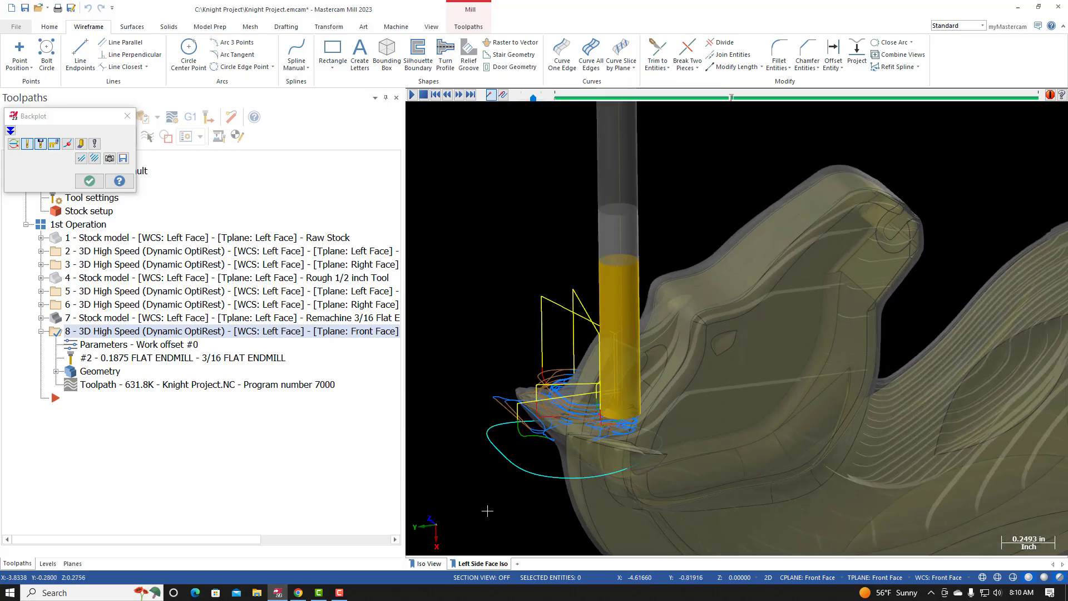
{"action": "scroll", "coordinate": [487, 510], "scroll_direction": "up", "scroll_amount": 1}
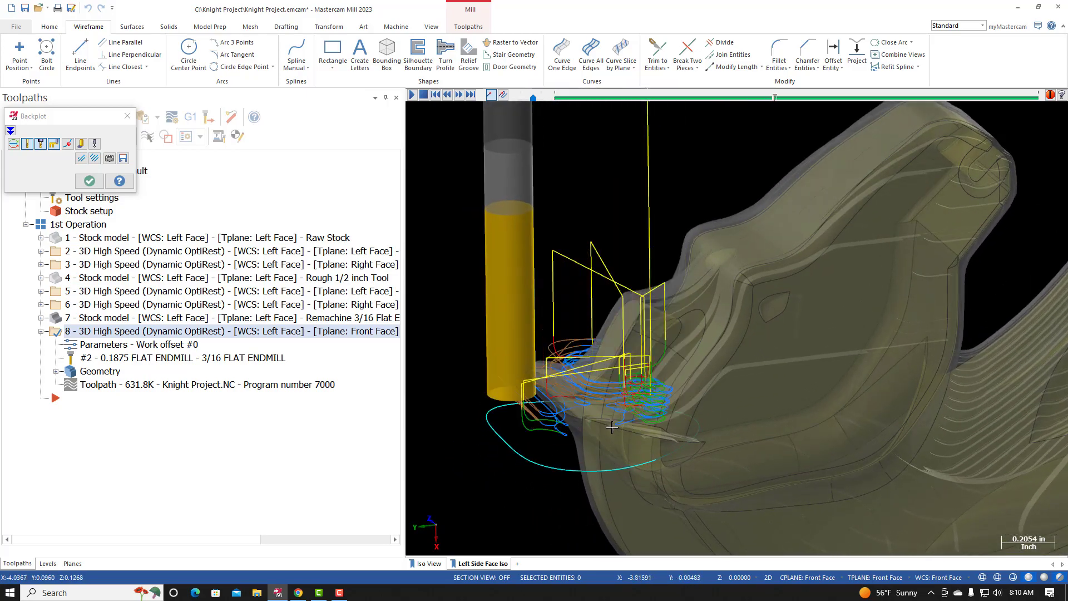
{"action": "middle_click_drag", "start_coordinate": [616, 409], "coordinate": [640, 418]}
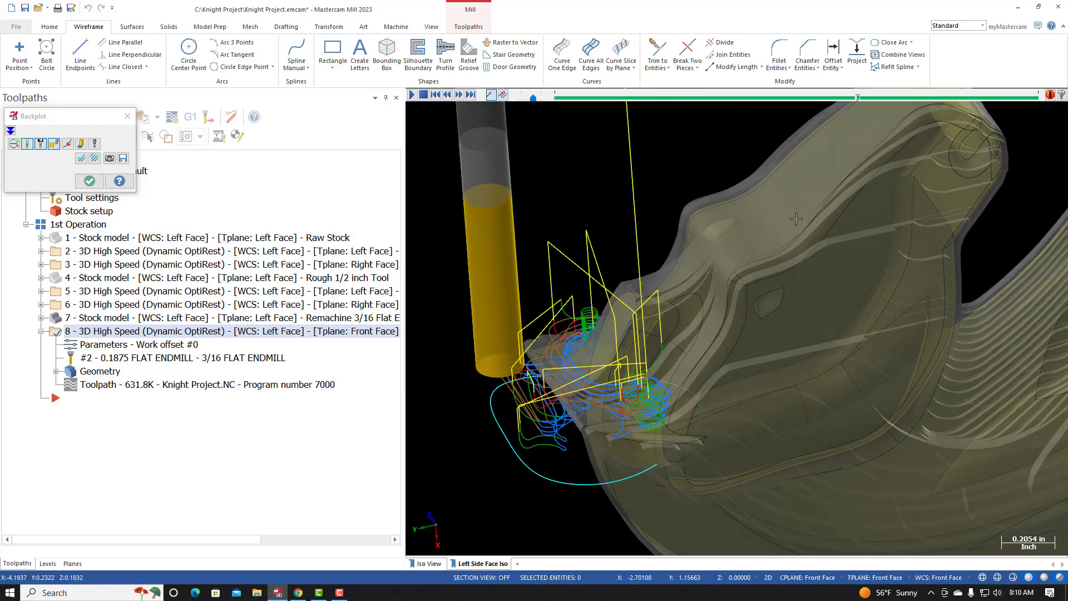
{"action": "middle_click_drag", "start_coordinate": [705, 281], "coordinate": [726, 239]}
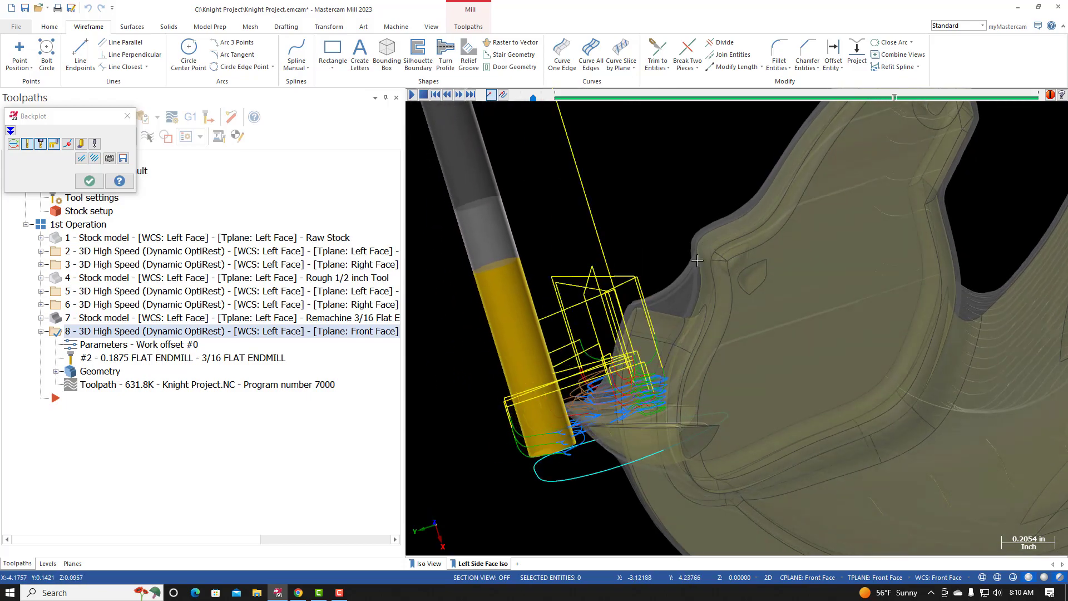
{"action": "middle_click_drag", "start_coordinate": [660, 287], "coordinate": [631, 395]}
{"action": "scroll", "coordinate": [631, 394], "scroll_direction": "down", "scroll_amount": 2}
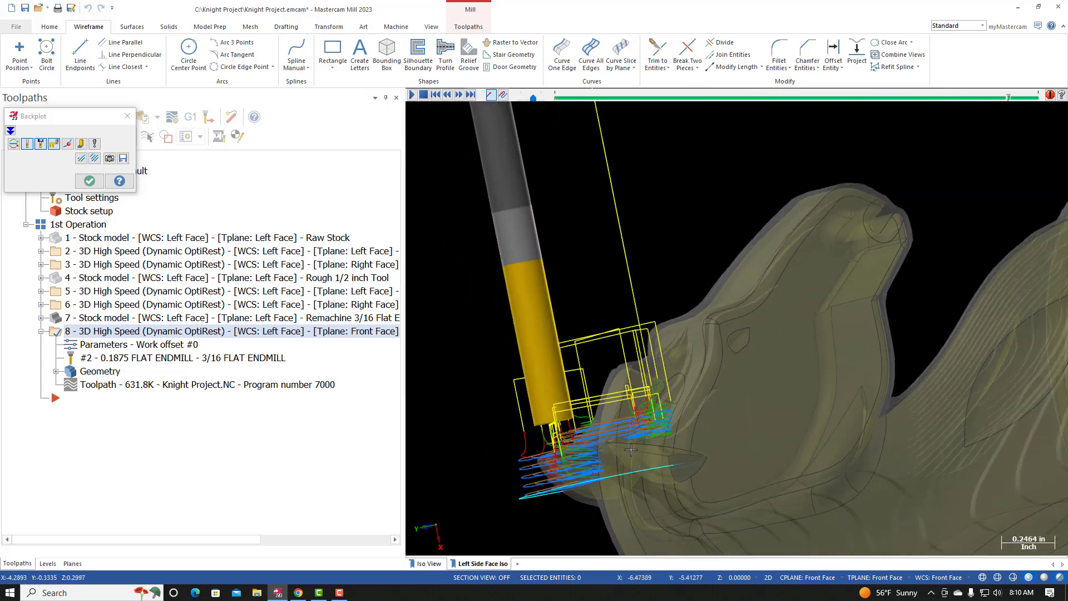
Step: Inspect operation 8's backplotted passes around the ears in the right and isometric views
{"action": "right_click", "coordinate": [542, 333]}
{"action": "left_click", "coordinate": [576, 412]}
{"action": "scroll", "coordinate": [562, 425], "scroll_direction": "up", "scroll_amount": 6}
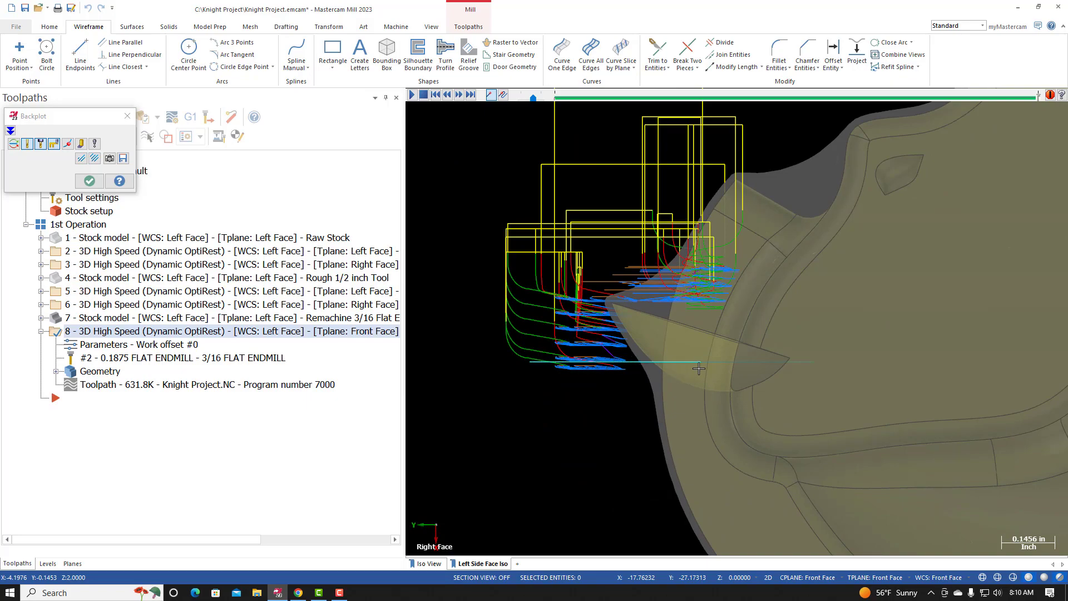
{"action": "middle_click_drag", "start_coordinate": [561, 406], "coordinate": [585, 339]}
{"action": "scroll", "coordinate": [585, 339], "scroll_direction": "down", "scroll_amount": 2}
{"action": "scroll", "coordinate": [708, 393], "scroll_direction": "down", "scroll_amount": 1}
{"action": "middle_click_drag", "start_coordinate": [708, 392], "coordinate": [644, 328]}
{"action": "right_click", "coordinate": [644, 326]}
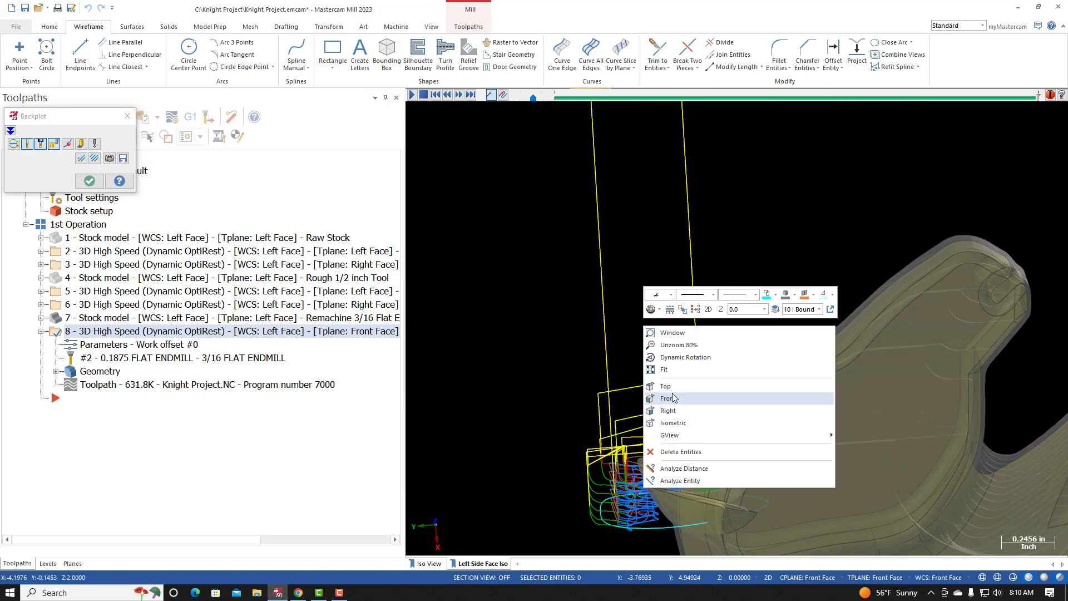
{"action": "left_click", "coordinate": [672, 423]}
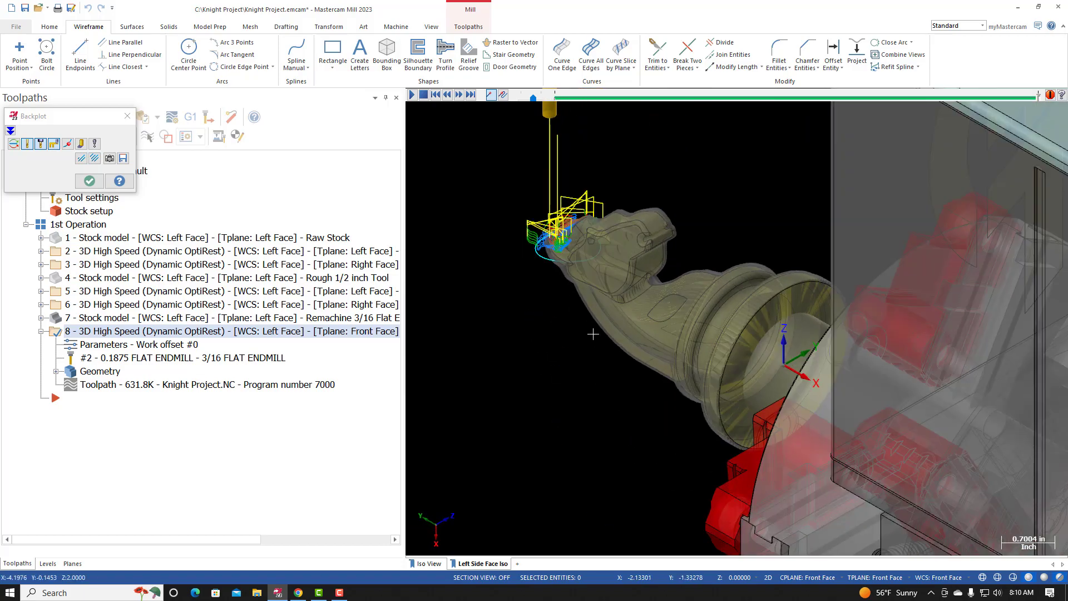
{"action": "middle_click_drag", "start_coordinate": [608, 354], "coordinate": [588, 417]}
{"action": "scroll", "coordinate": [594, 405], "scroll_direction": "up", "scroll_amount": 4}
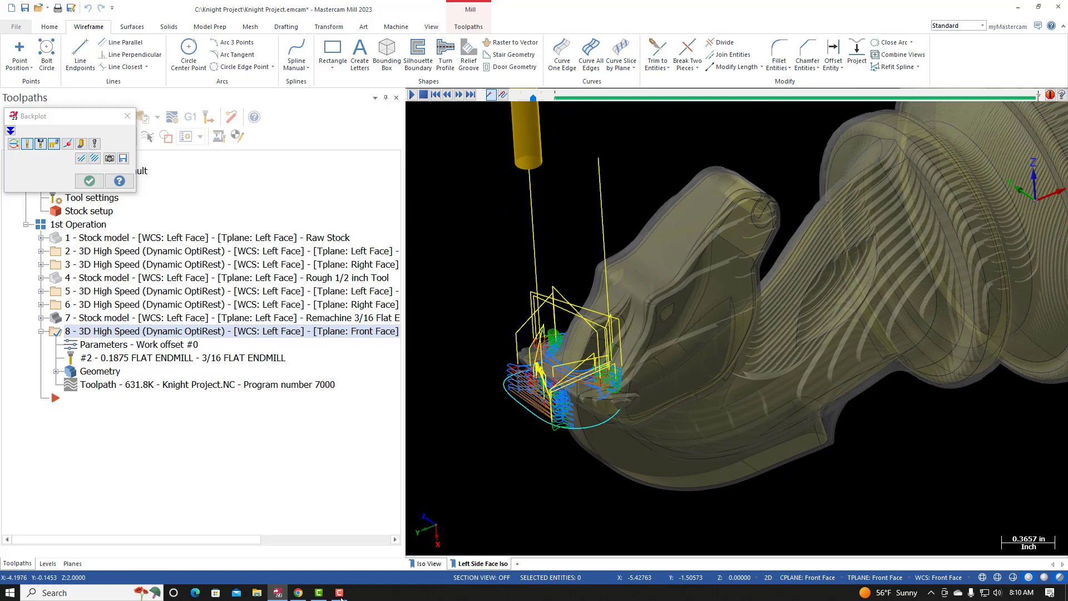
Step: Switch to the course web page in the browser and read the instructions for the REMACHINE EARS BACK toolpath
{"action": "left_click", "coordinate": [299, 592]}
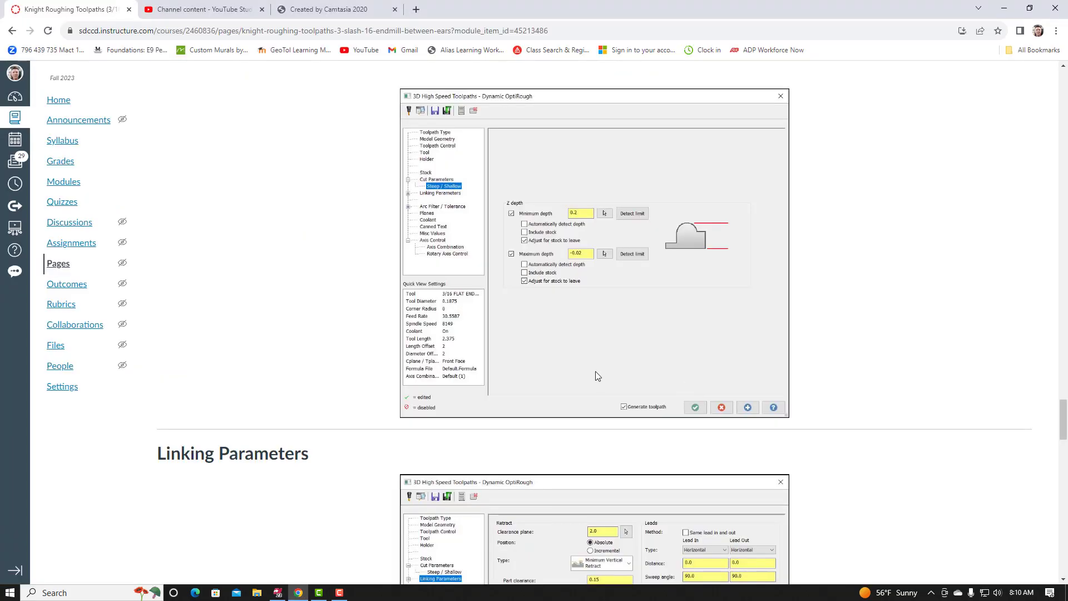
{"action": "scroll", "coordinate": [596, 376], "scroll_direction": "down", "scroll_amount": 15}
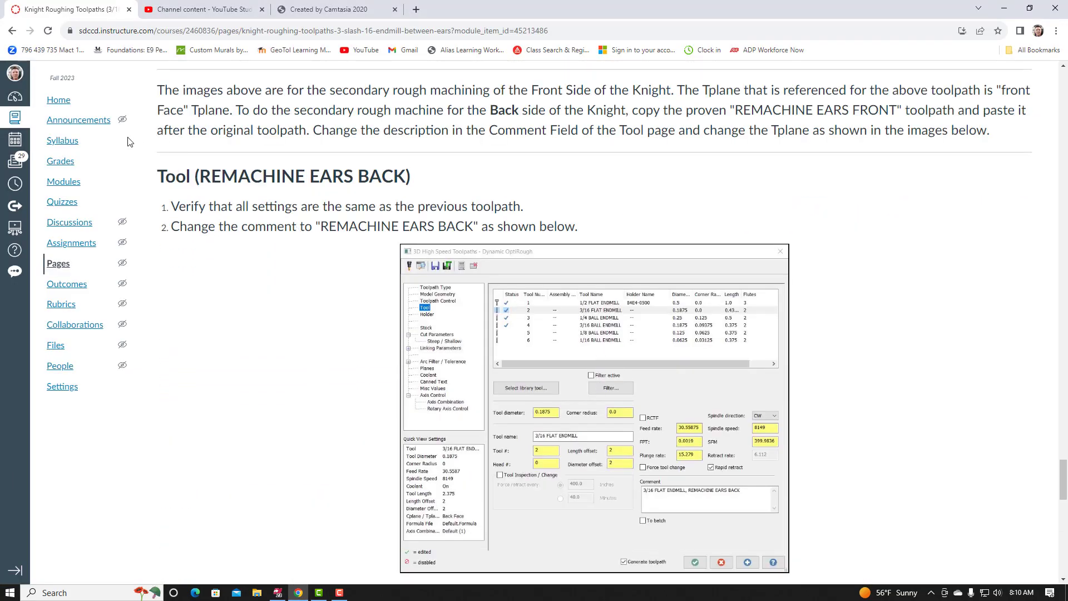
{"action": "scroll", "coordinate": [536, 363], "scroll_direction": "down", "scroll_amount": 7}
{"action": "scroll", "coordinate": [533, 358], "scroll_direction": "up", "scroll_amount": 8}
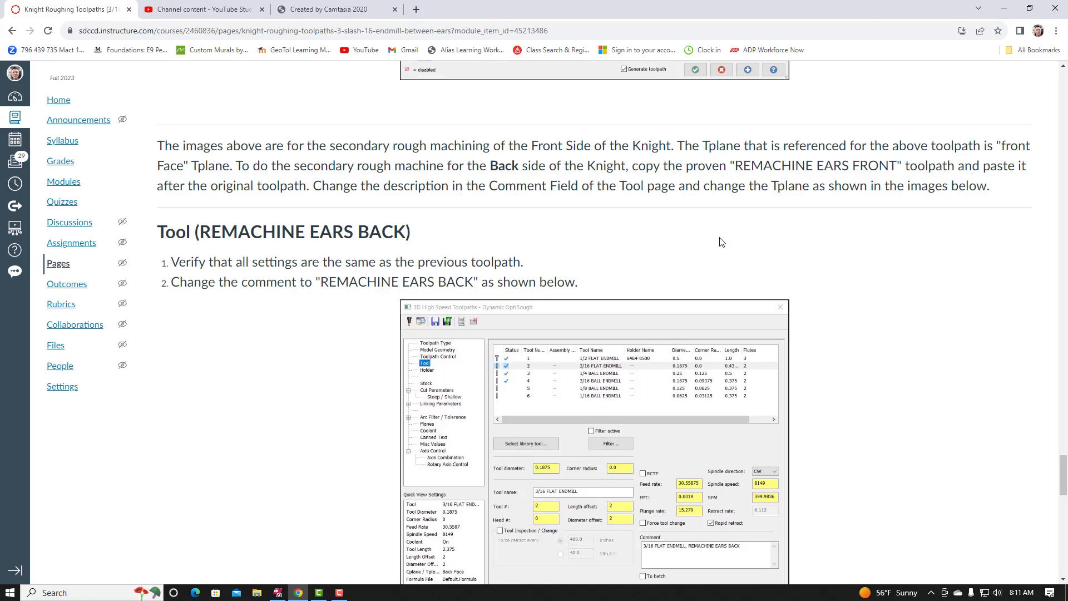
{"action": "scroll", "coordinate": [723, 242], "scroll_direction": "down", "scroll_amount": 4}
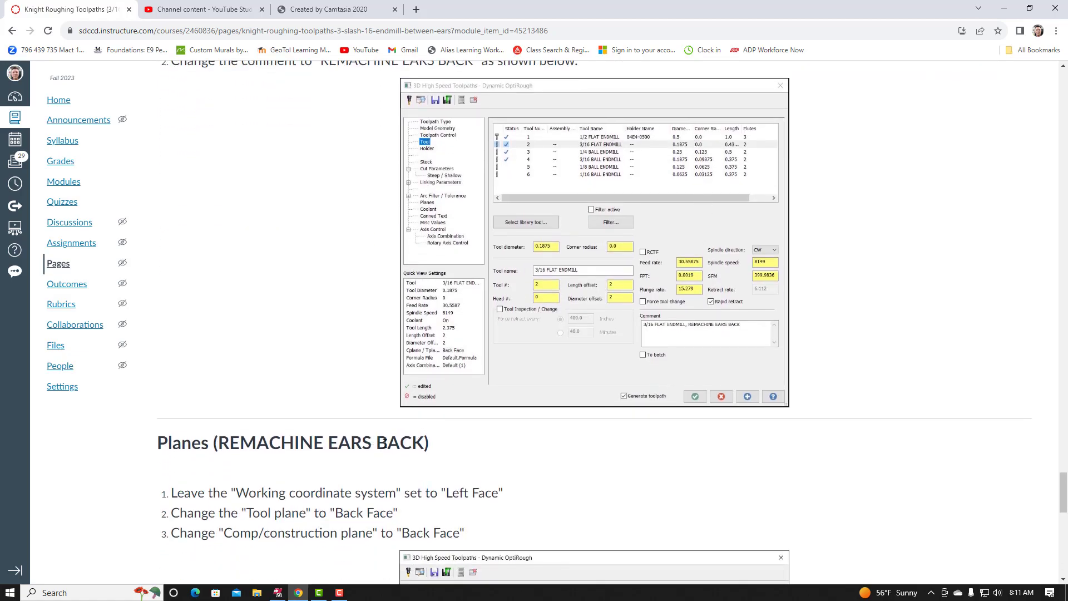
{"action": "scroll", "coordinate": [384, 442], "scroll_direction": "up", "scroll_amount": 5}
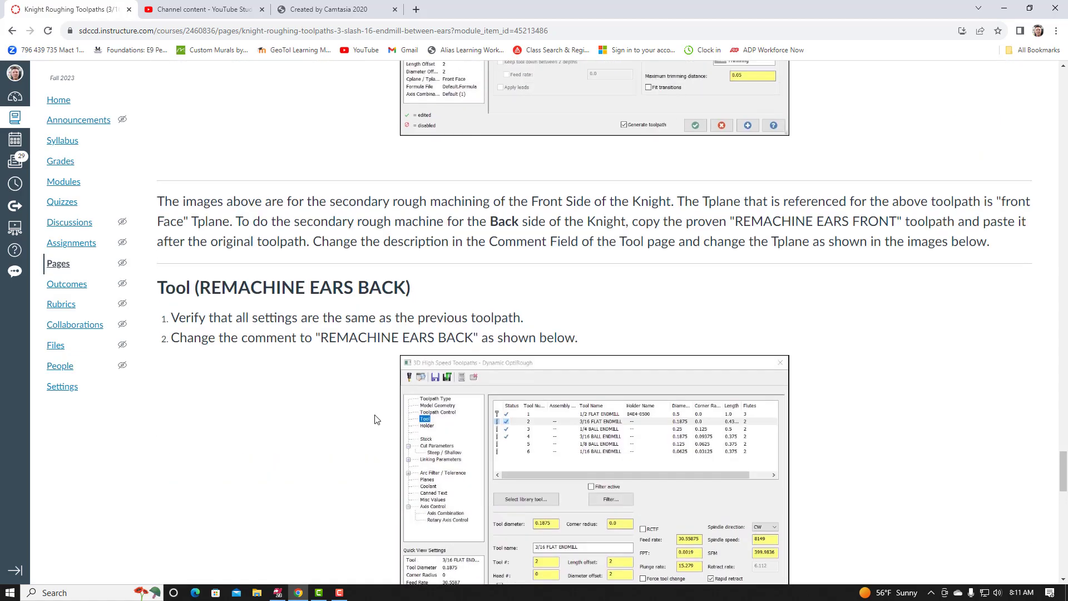
{"action": "scroll", "coordinate": [376, 420], "scroll_direction": "down", "scroll_amount": 3}
{"action": "scroll", "coordinate": [278, 278], "scroll_direction": "down", "scroll_amount": 2}
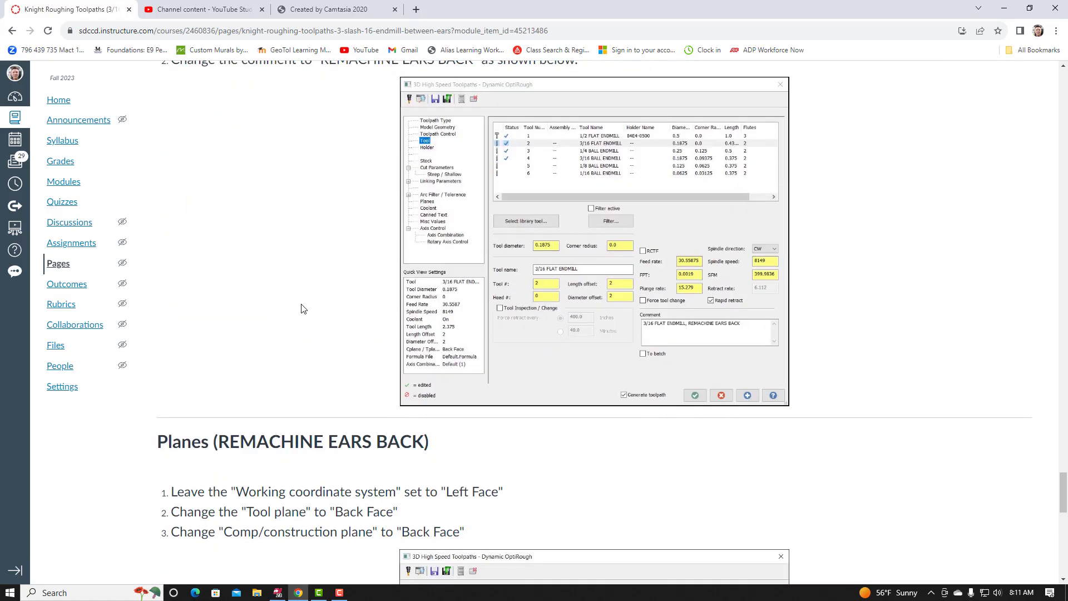
{"action": "scroll", "coordinate": [298, 310], "scroll_direction": "up", "scroll_amount": 2}
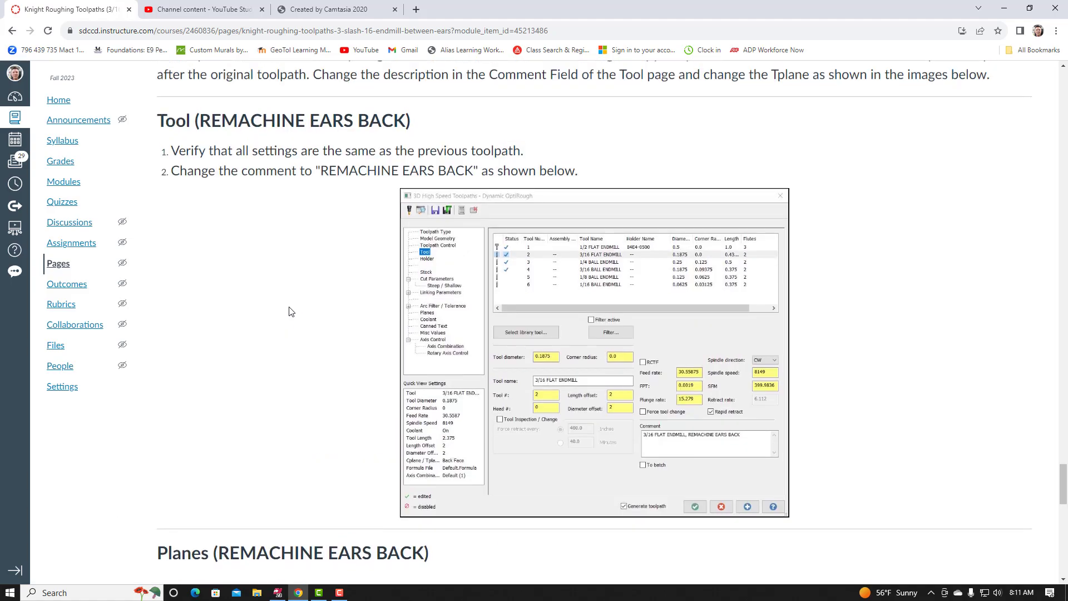
Step: Return to Mastercam, close the backplot, and paste a copy of operation 8 after the original in the operations list
{"action": "left_click", "coordinate": [278, 593]}
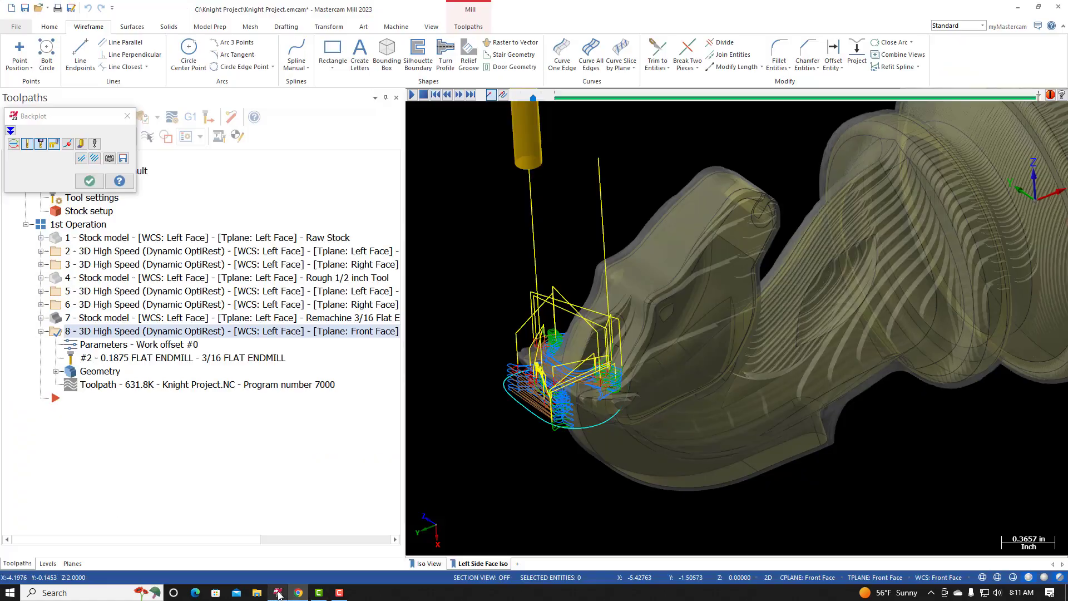
{"action": "left_click", "coordinate": [127, 115]}
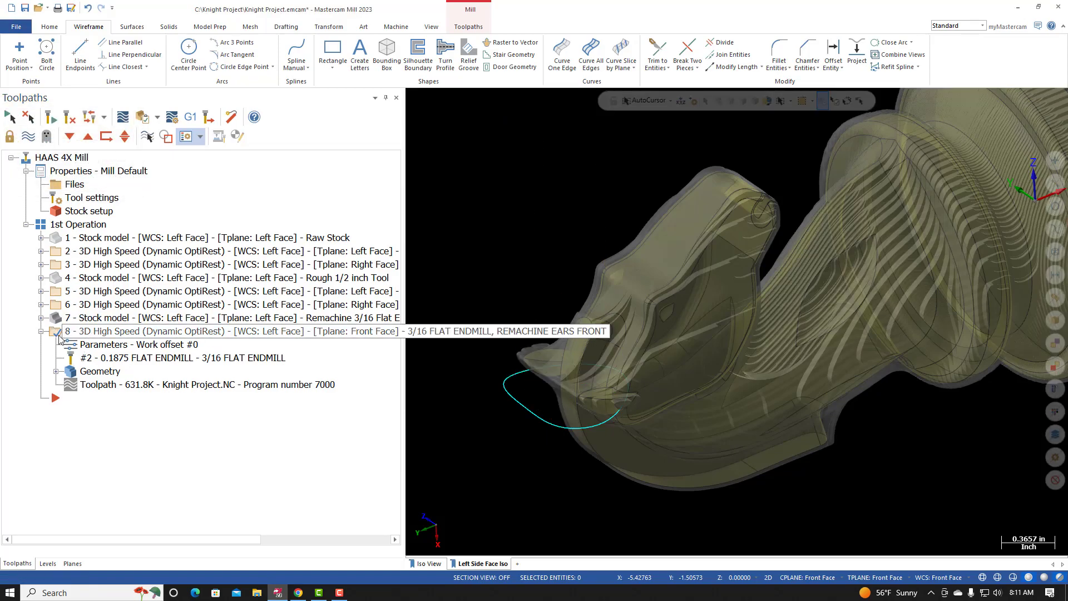
{"action": "right_click", "coordinate": [87, 337]}
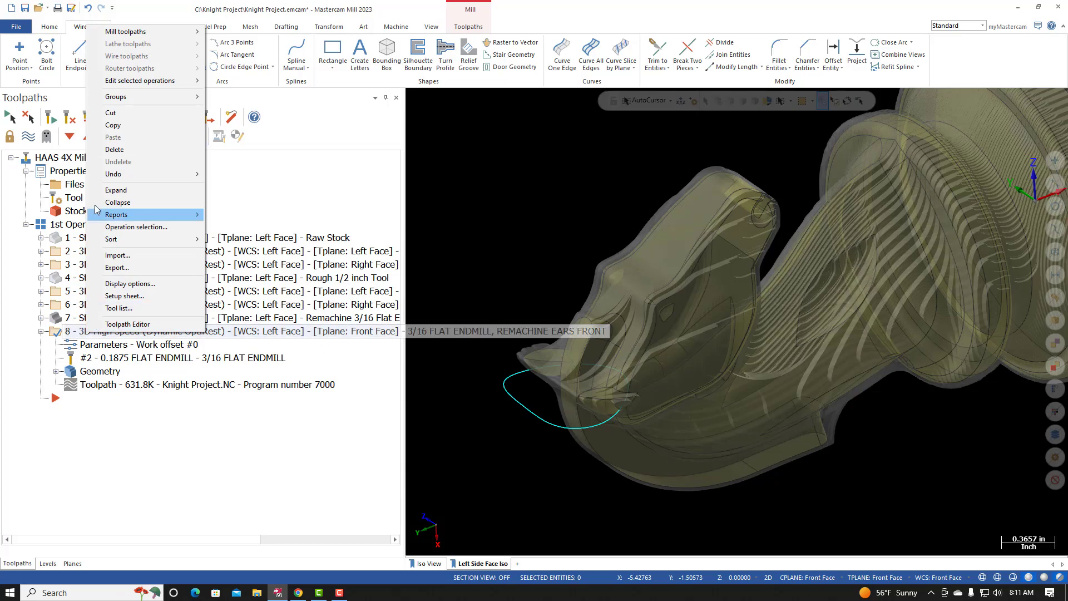
{"action": "left_click", "coordinate": [114, 127]}
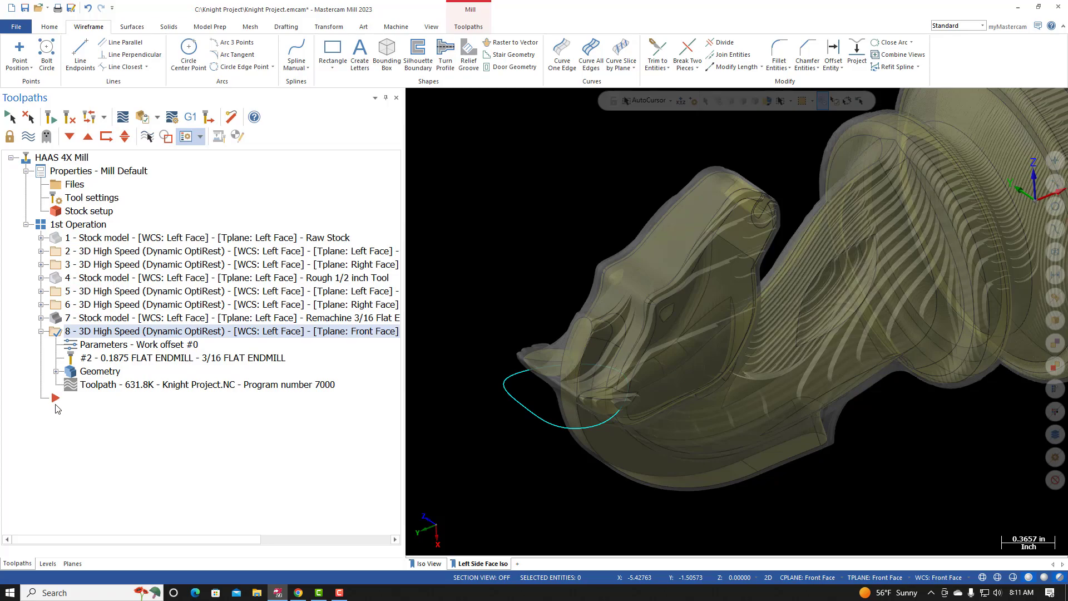
{"action": "right_click", "coordinate": [55, 399]}
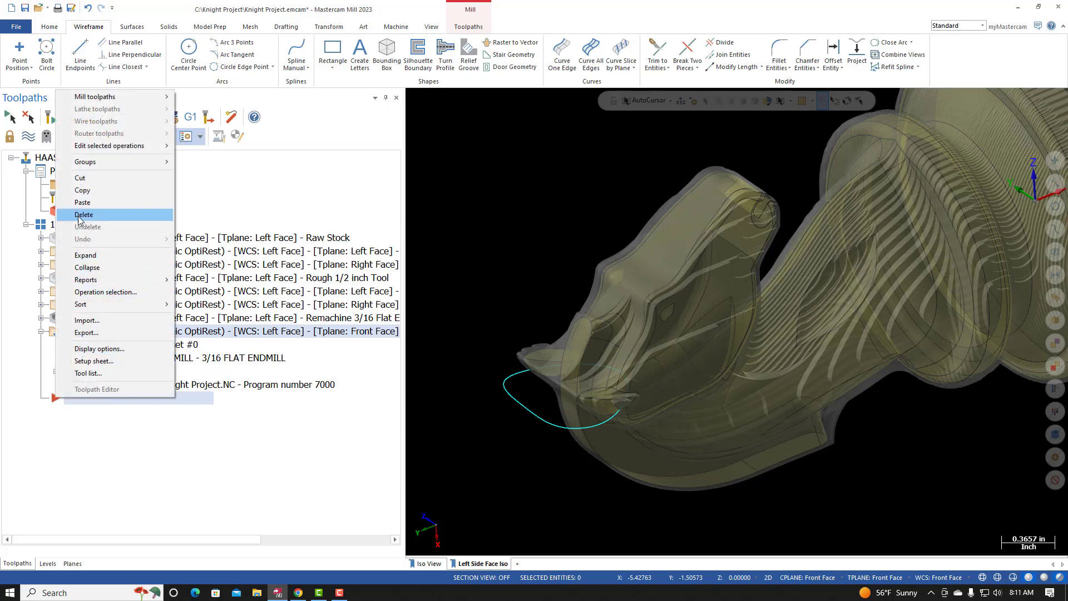
{"action": "left_click", "coordinate": [83, 203]}
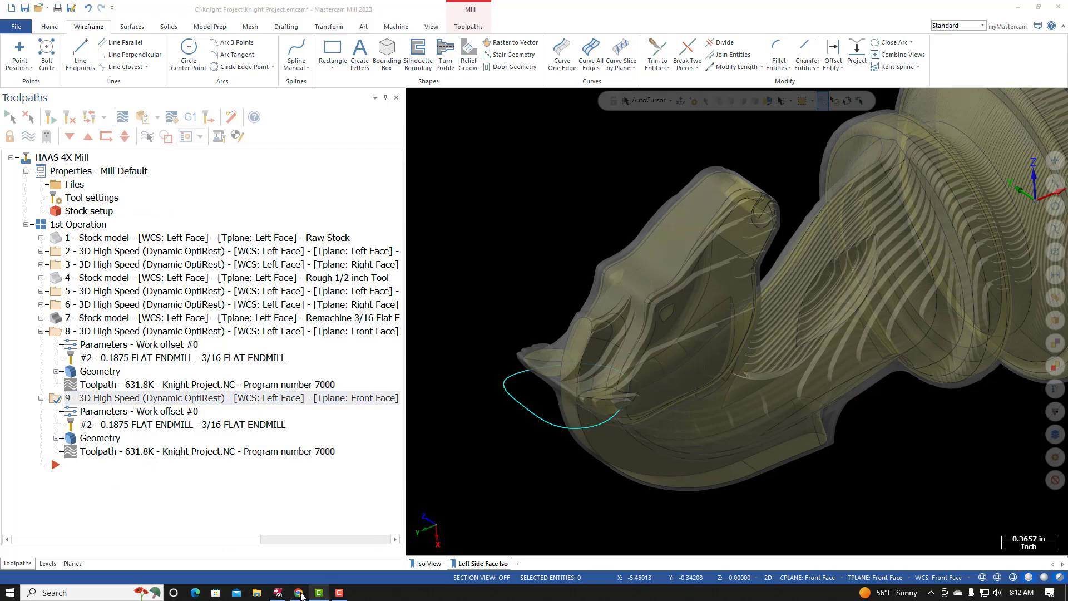
Step: Switch to the browser to read the Tool and Planes instructions for REMACHINE EARS BACK, and return to Mastercam
{"action": "left_click", "coordinate": [299, 593]}
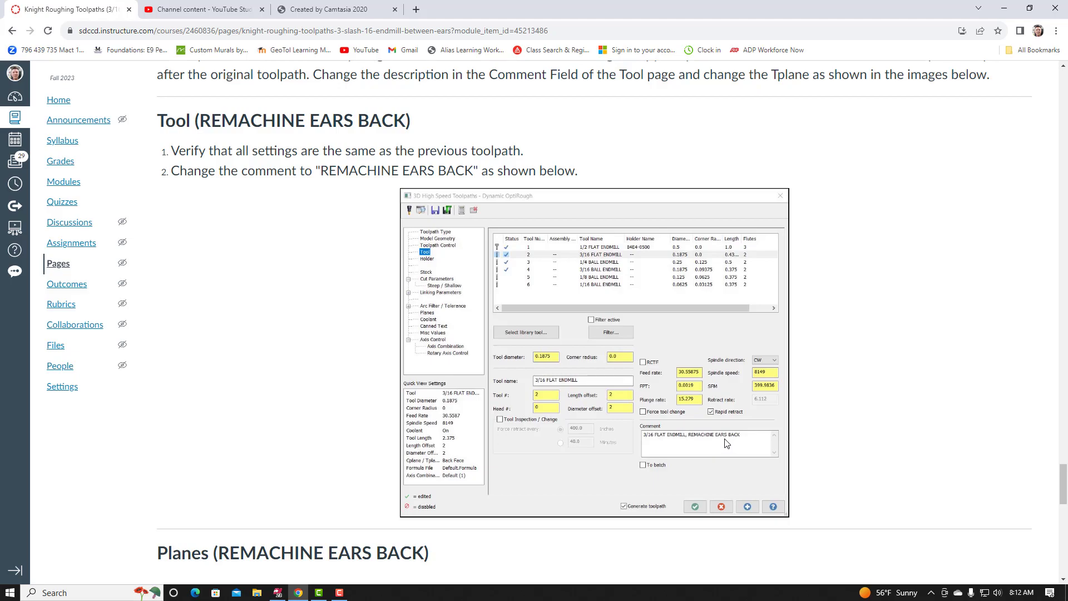
{"action": "scroll", "coordinate": [637, 427], "scroll_direction": "down", "scroll_amount": 8}
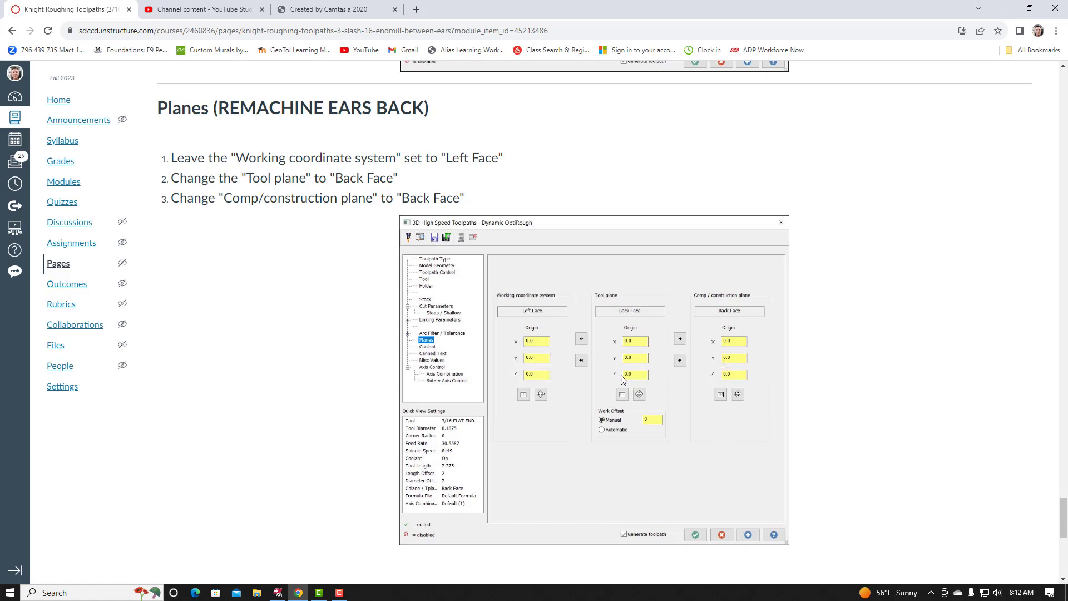
{"action": "left_click", "coordinate": [278, 593]}
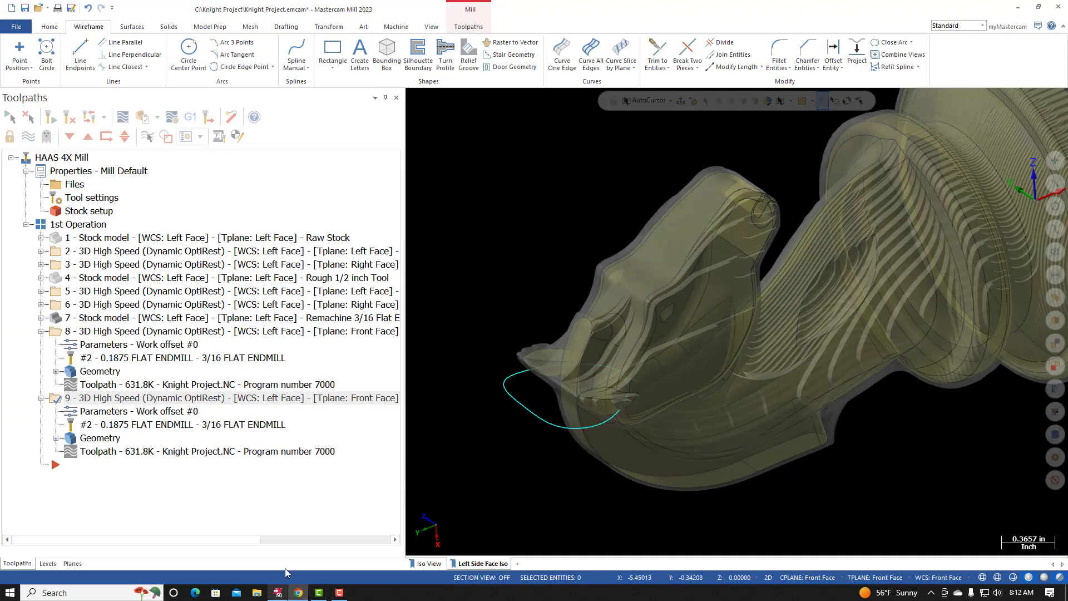
Step: Open operation 9's parameters and change its tool comment to "3/16 FLAT ENDMILL, REMACHINE EARS BACK"
{"action": "left_click", "coordinate": [99, 412]}
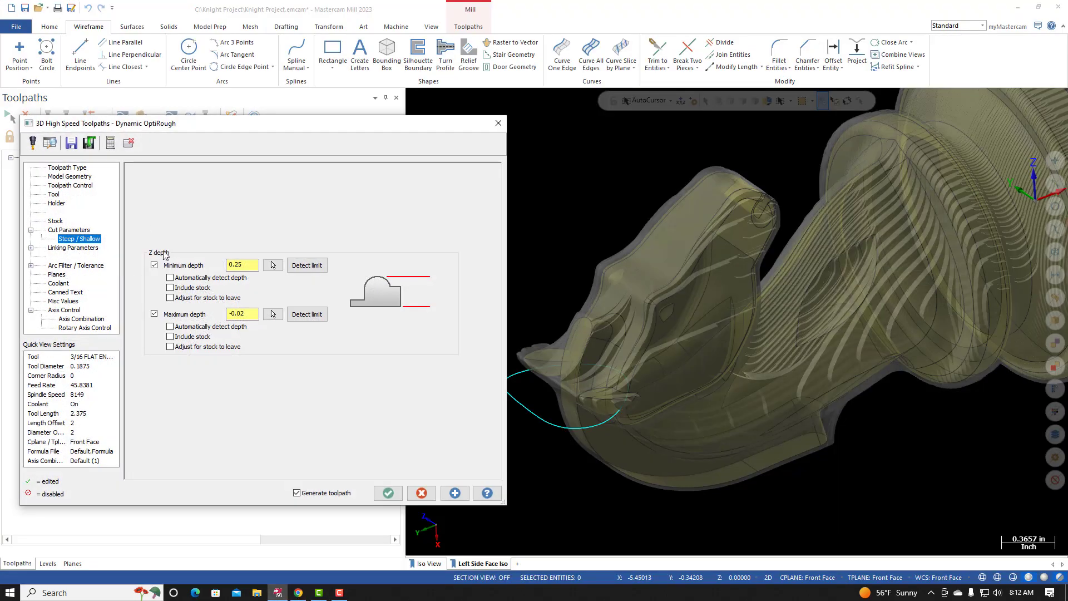
{"action": "left_click", "coordinate": [54, 195]}
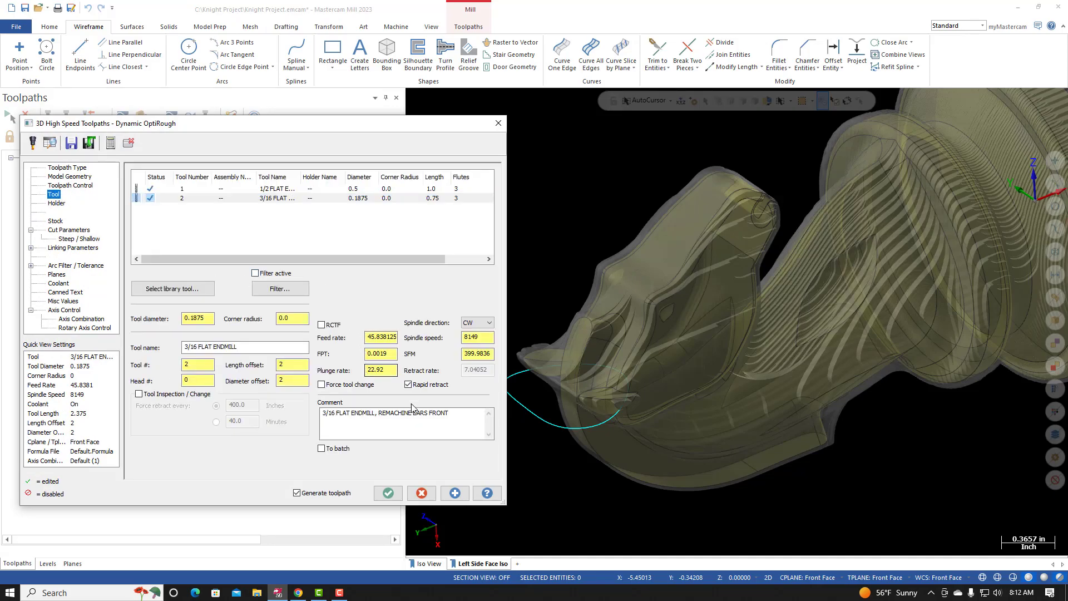
{"action": "left_click", "coordinate": [449, 412]}
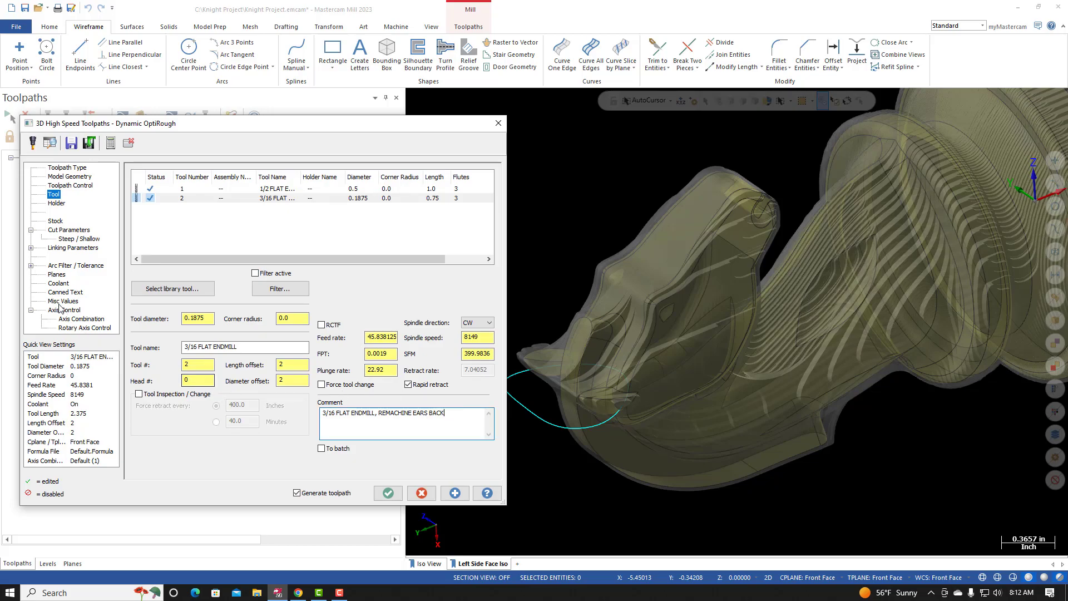
Step: Set operation 9's tool plane to Back Face, copy it to the construction plane, and generate the toolpath
{"action": "left_click", "coordinate": [57, 274]}
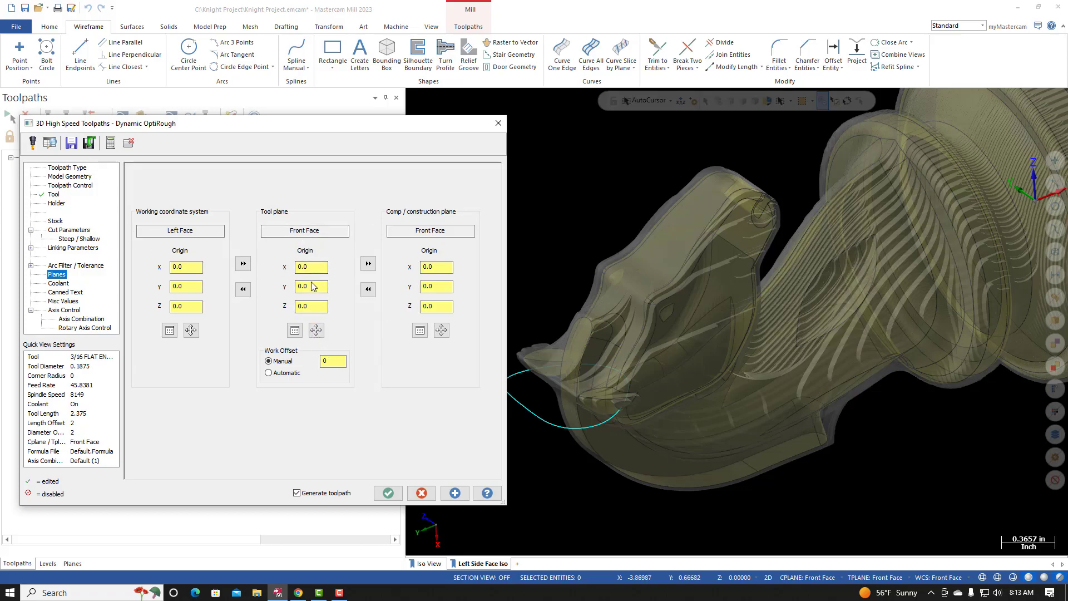
{"action": "left_click", "coordinate": [295, 330]}
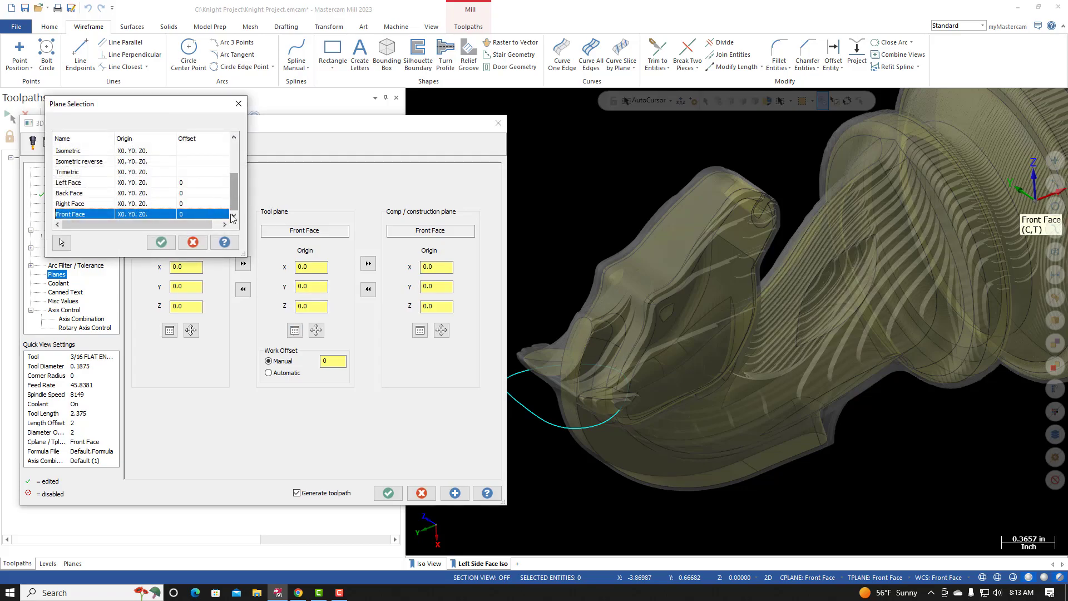
{"action": "left_click", "coordinate": [75, 196]}
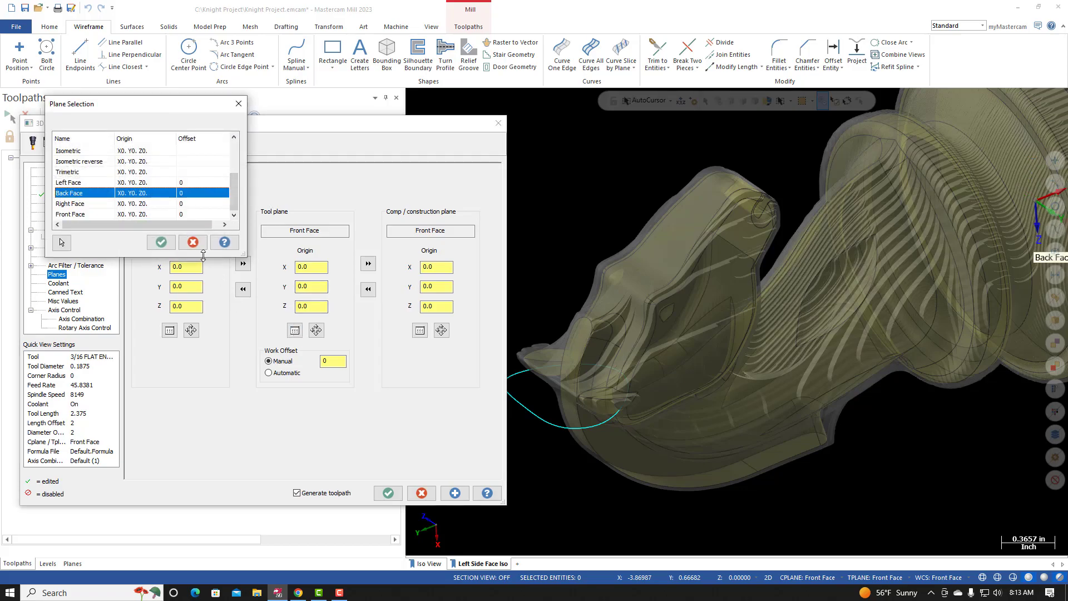
{"action": "left_click", "coordinate": [161, 242]}
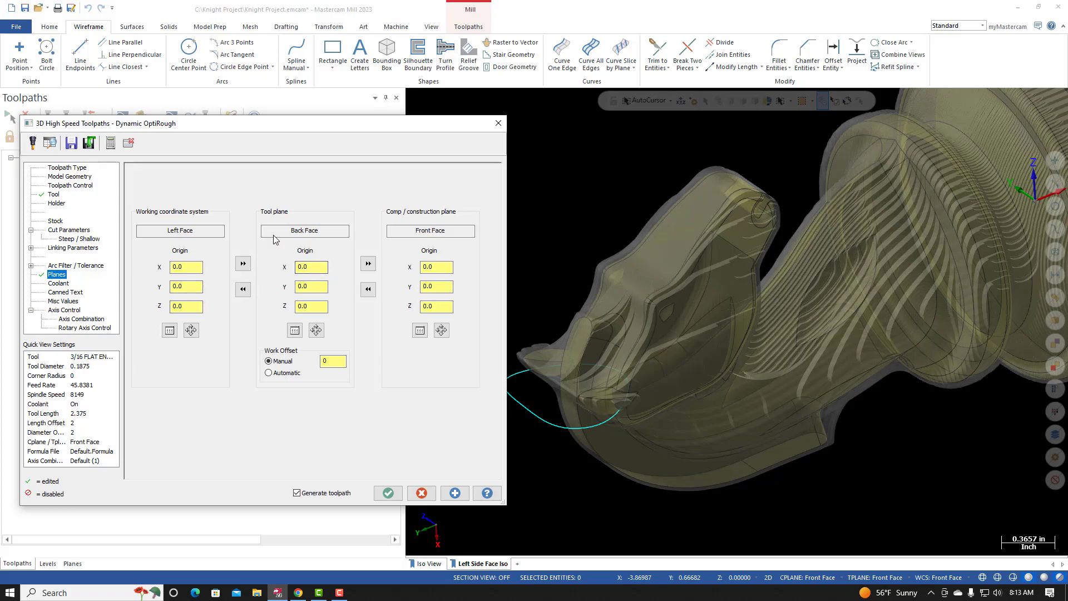
{"action": "left_click", "coordinate": [368, 264]}
{"action": "left_click", "coordinate": [386, 493]}
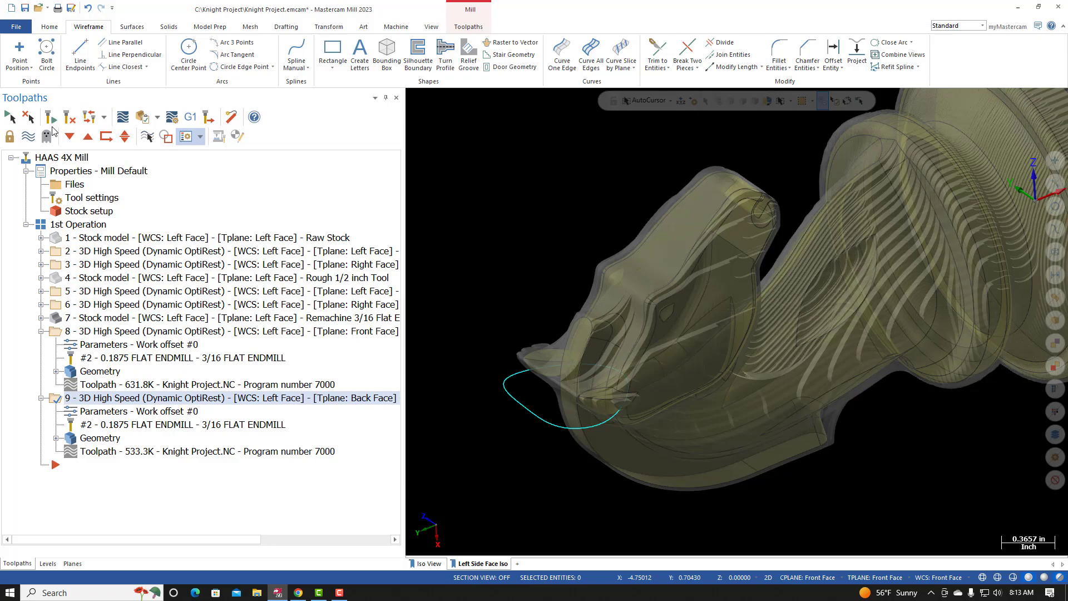
Step: Backplot operation 9 and examine the 3/16 endmill's Back Face passes around the ears from several angles, closing the backplot when done
{"action": "left_click", "coordinate": [122, 118]}
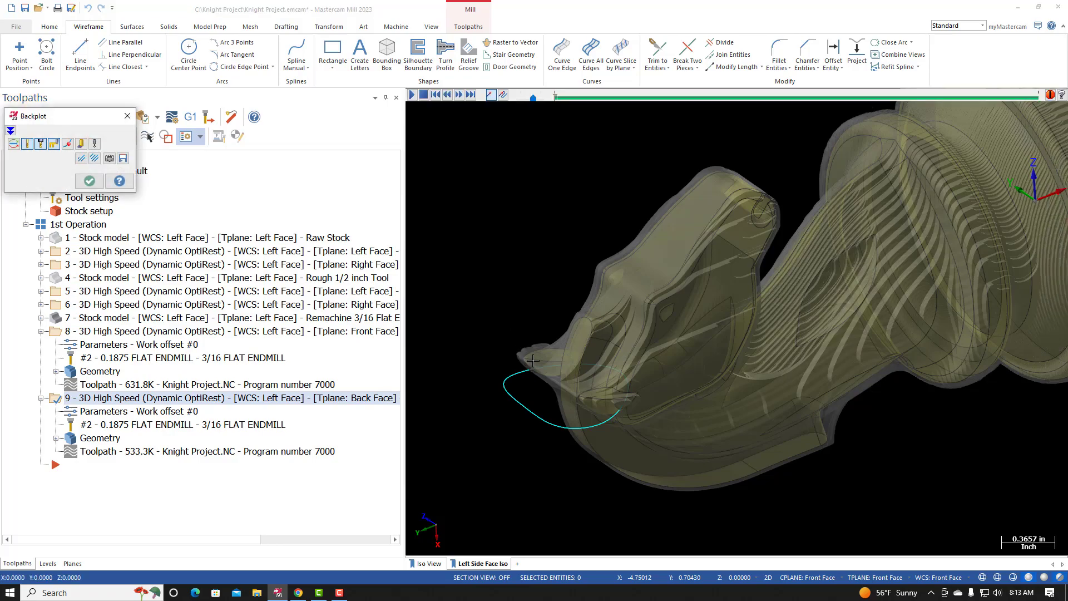
{"action": "left_click", "coordinate": [412, 94]}
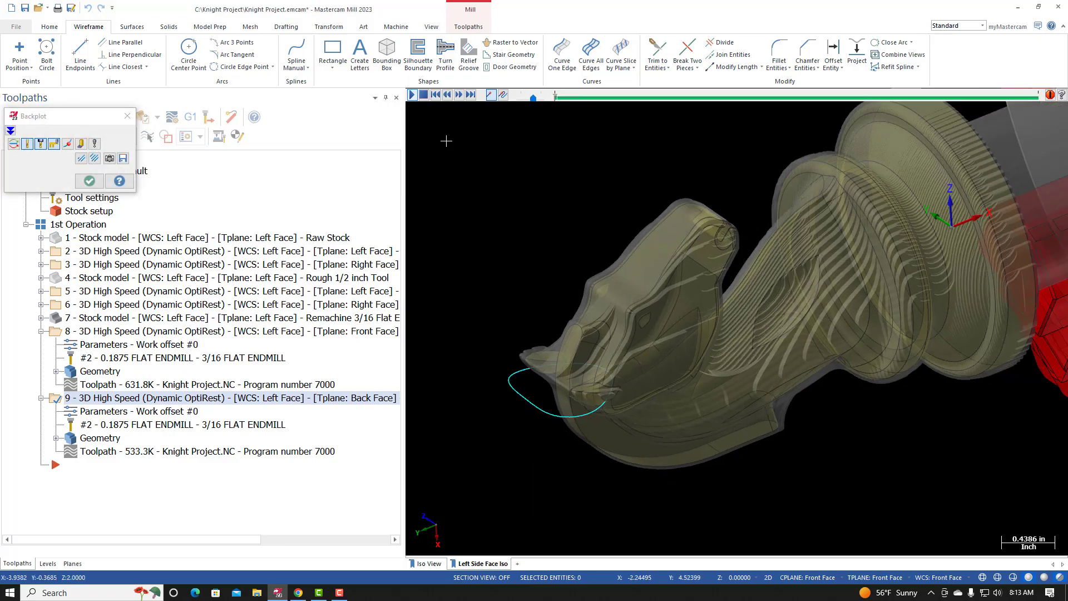
{"action": "middle_click_drag", "start_coordinate": [578, 374], "coordinate": [580, 489]}
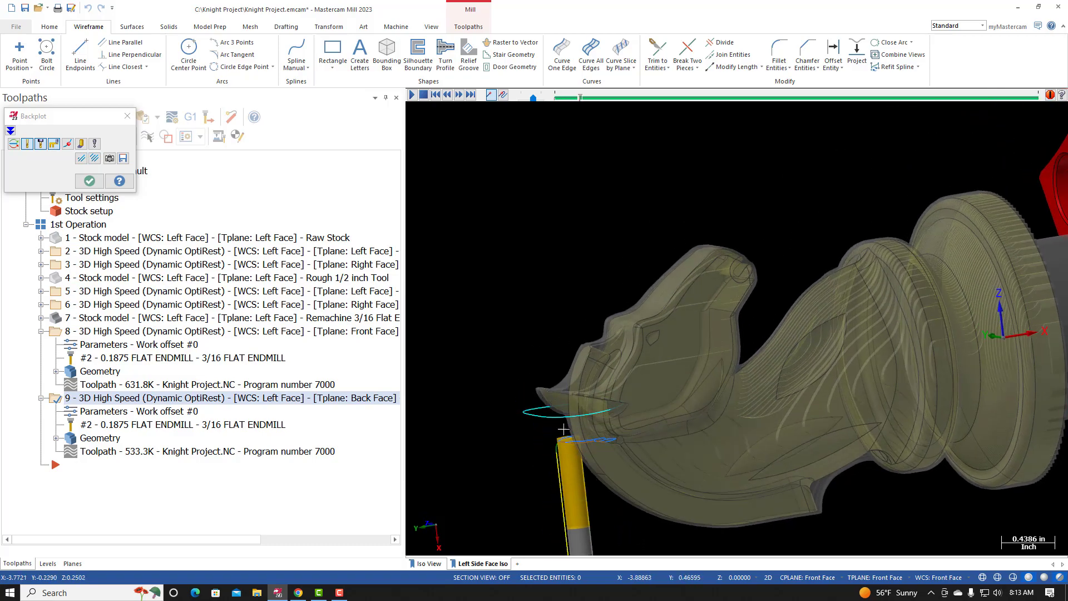
{"action": "scroll", "coordinate": [528, 493], "scroll_direction": "up", "scroll_amount": 4}
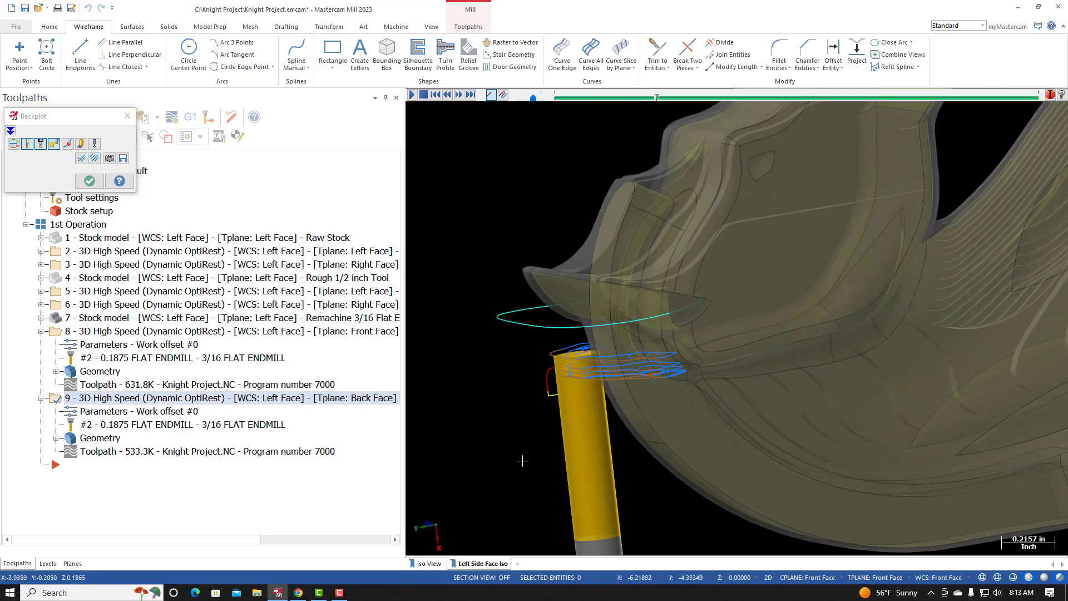
{"action": "middle_click_drag", "start_coordinate": [525, 456], "coordinate": [588, 417]}
{"action": "scroll", "coordinate": [742, 251], "scroll_direction": "down", "scroll_amount": 4}
{"action": "middle_click_drag", "start_coordinate": [743, 251], "coordinate": [667, 245]}
{"action": "scroll", "coordinate": [732, 258], "scroll_direction": "up", "scroll_amount": 4}
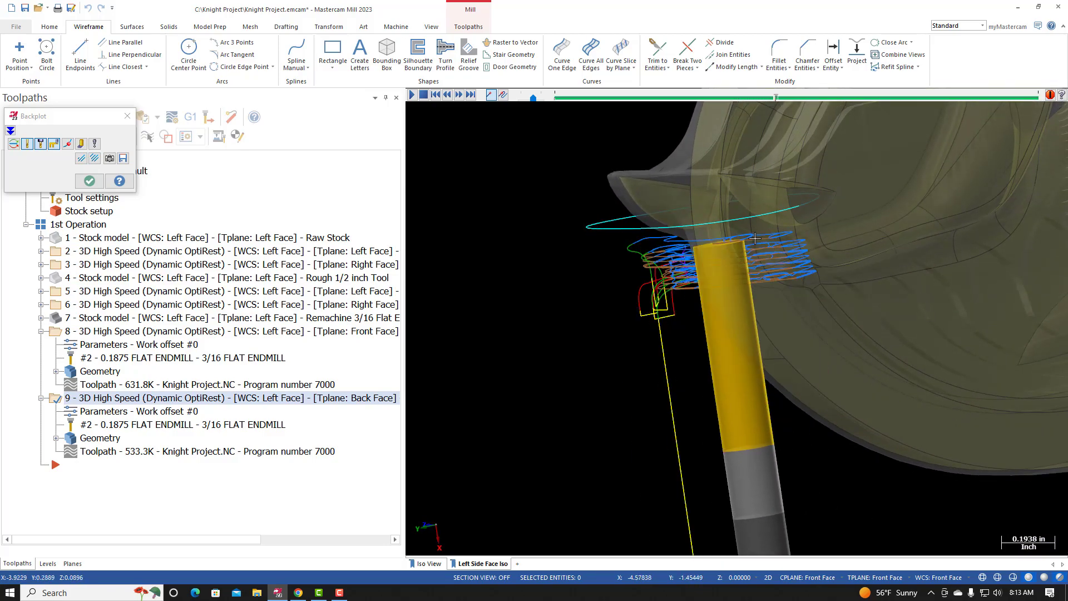
{"action": "middle_click_drag", "start_coordinate": [687, 248], "coordinate": [633, 243]}
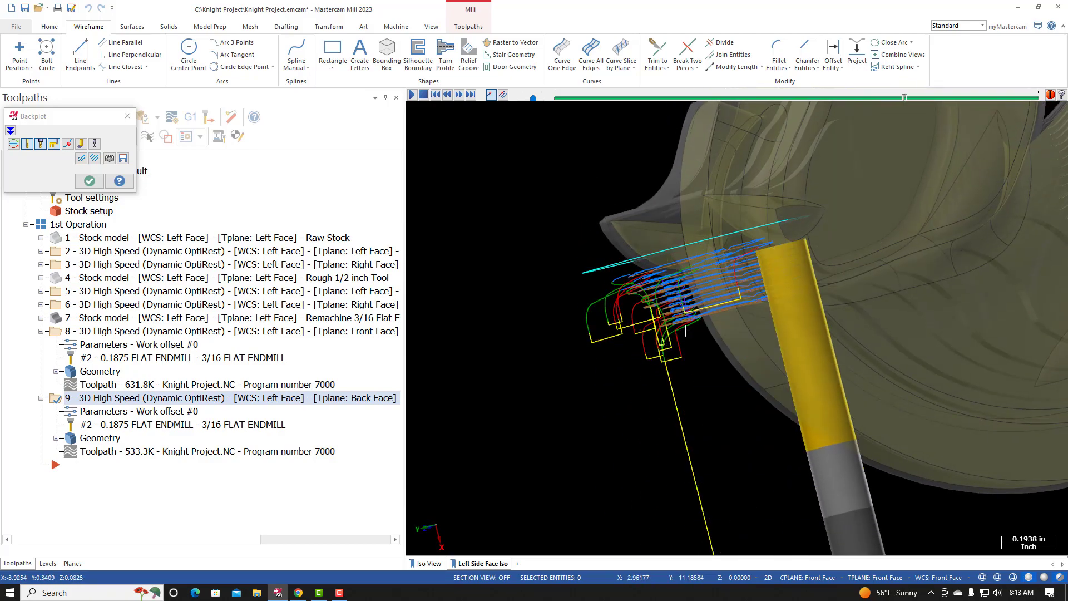
{"action": "middle_click_drag", "start_coordinate": [655, 306], "coordinate": [590, 301]}
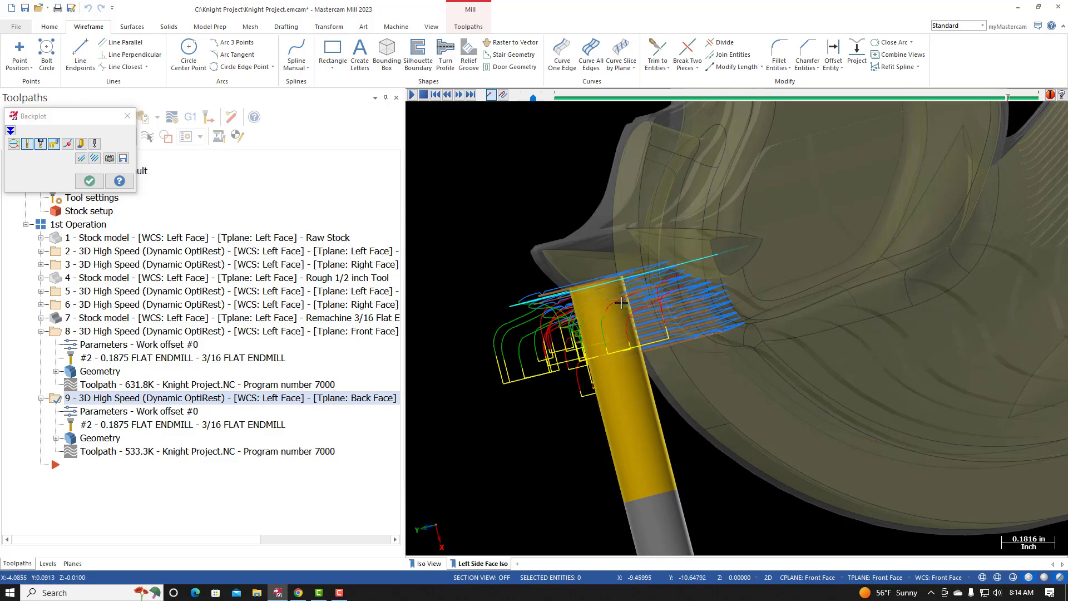
{"action": "middle_click_drag", "start_coordinate": [619, 295], "coordinate": [652, 309]}
{"action": "left_click", "coordinate": [127, 116]}
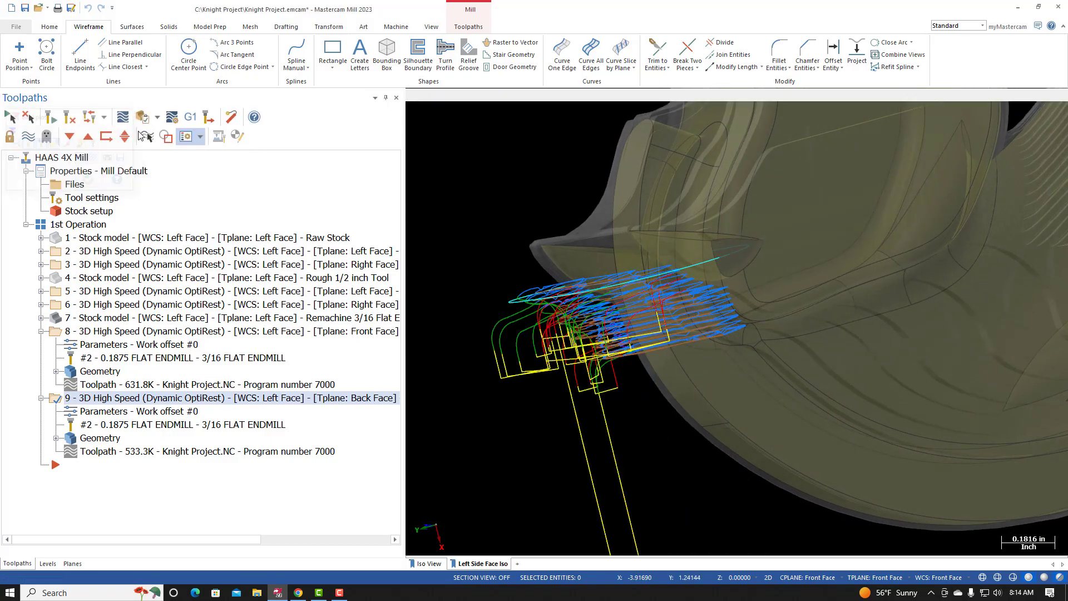
Step: Set the minimum Z depth of operation 9's Steep / Shallow limits to 0.1 and regenerate the toolpath
{"action": "left_click", "coordinate": [75, 412]}
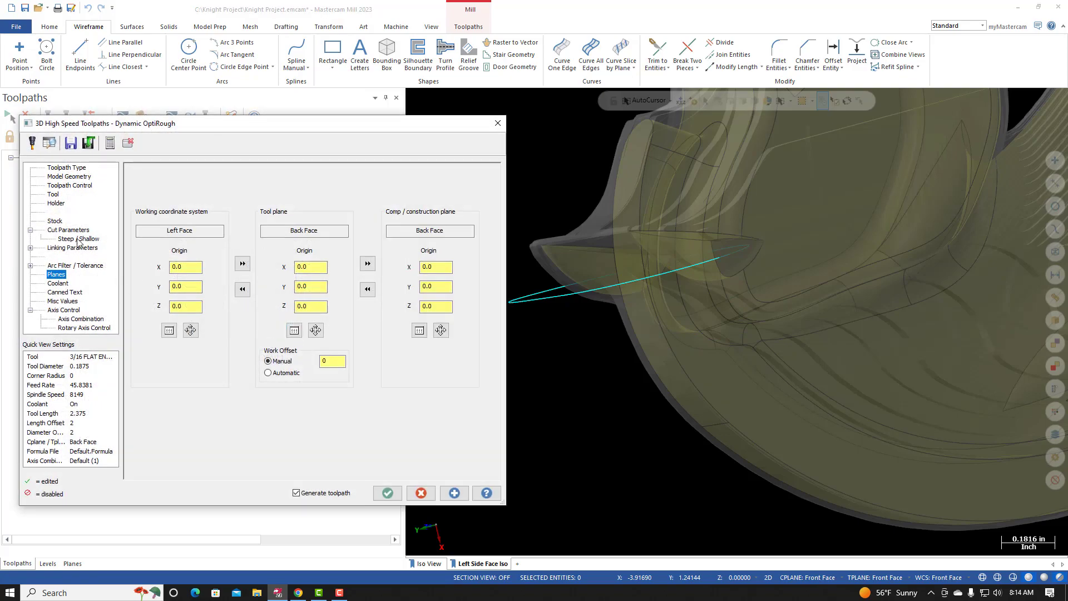
{"action": "left_click", "coordinate": [78, 239]}
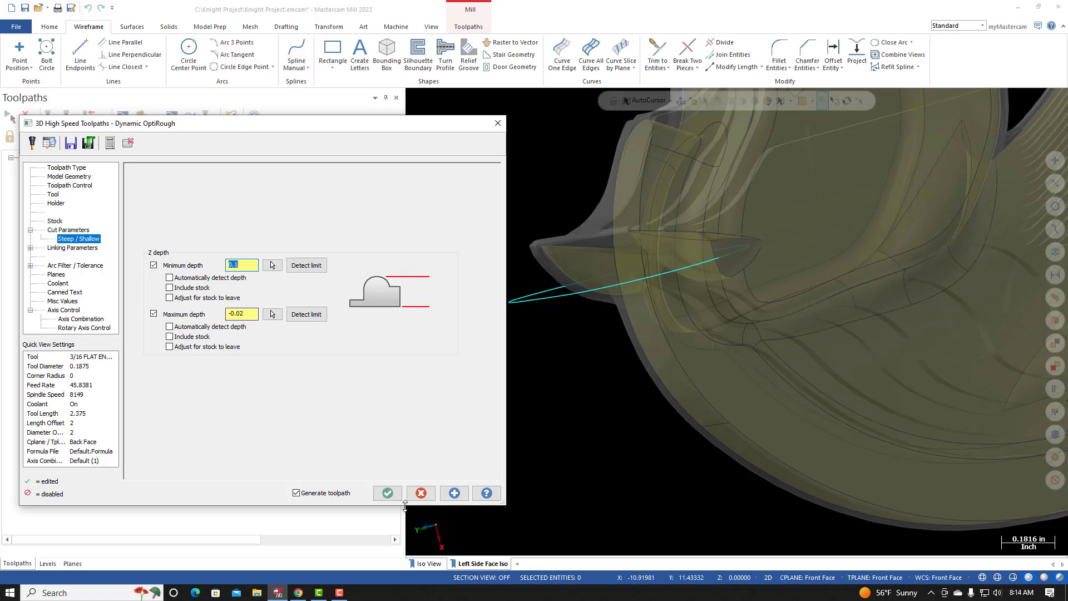
{"action": "left_click", "coordinate": [387, 493]}
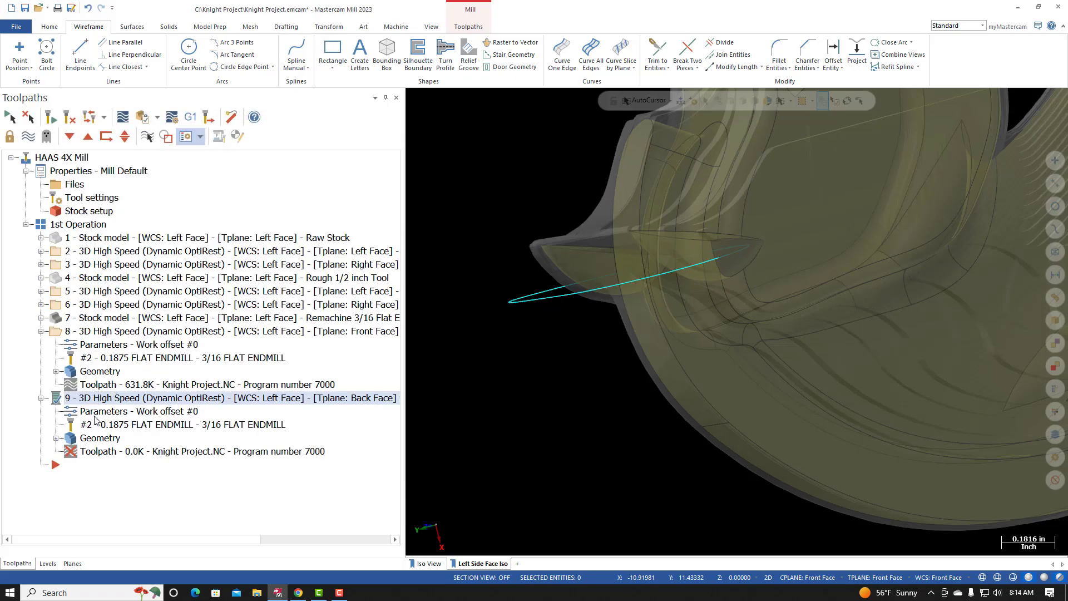
{"action": "left_click", "coordinate": [50, 118]}
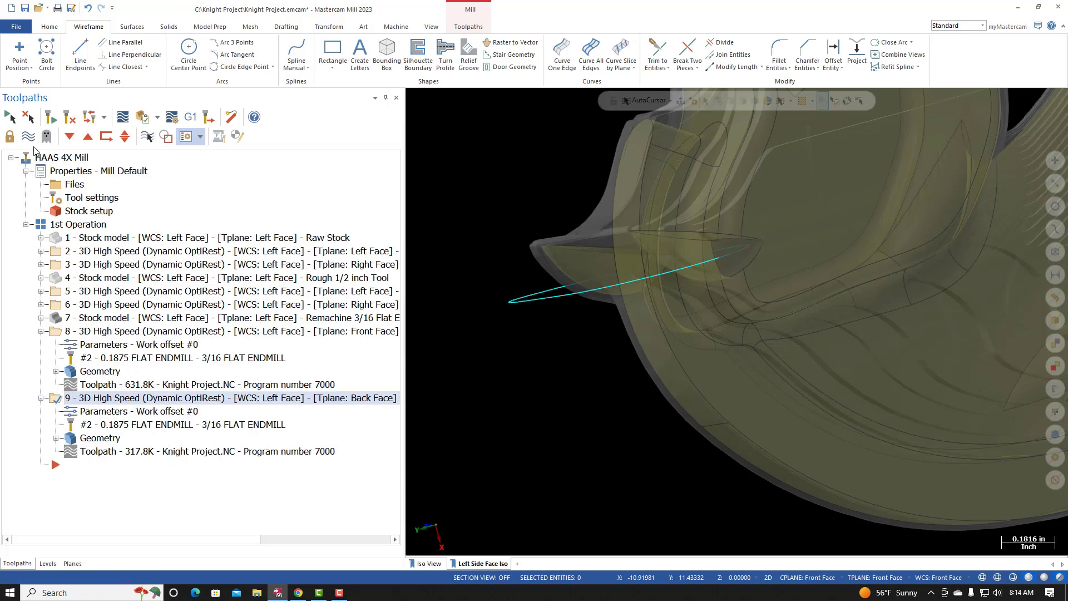
Step: Backplot the regenerated operation 9, inspect its passes around the ears from several angles, and close the backplot
{"action": "left_click", "coordinate": [123, 117]}
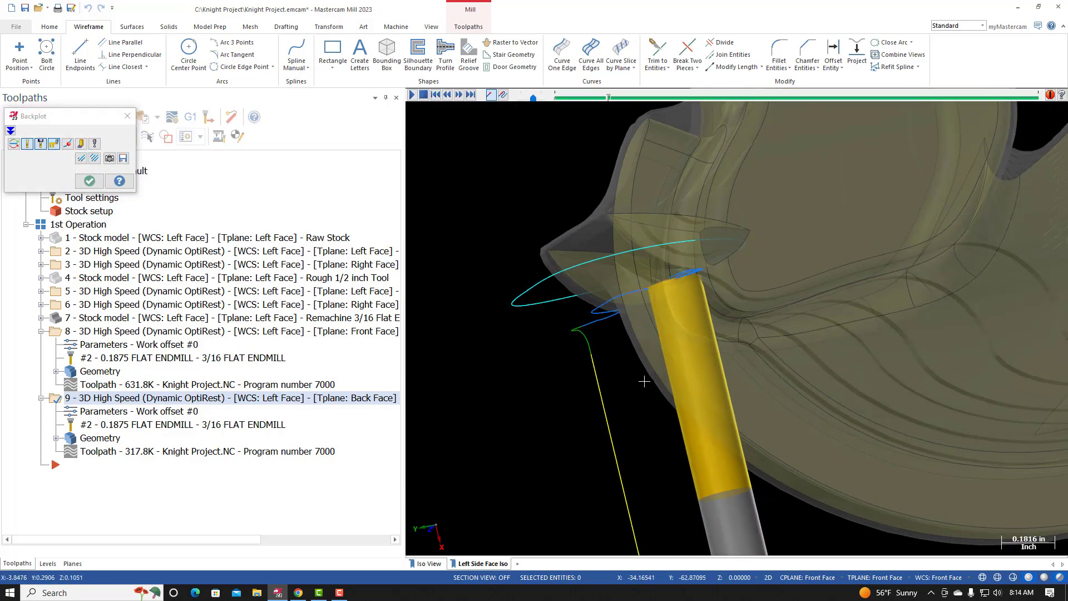
{"action": "middle_click_drag", "start_coordinate": [612, 354], "coordinate": [631, 357]}
{"action": "scroll", "coordinate": [700, 364], "scroll_direction": "down", "scroll_amount": 2}
{"action": "middle_click_drag", "start_coordinate": [699, 364], "coordinate": [746, 389]}
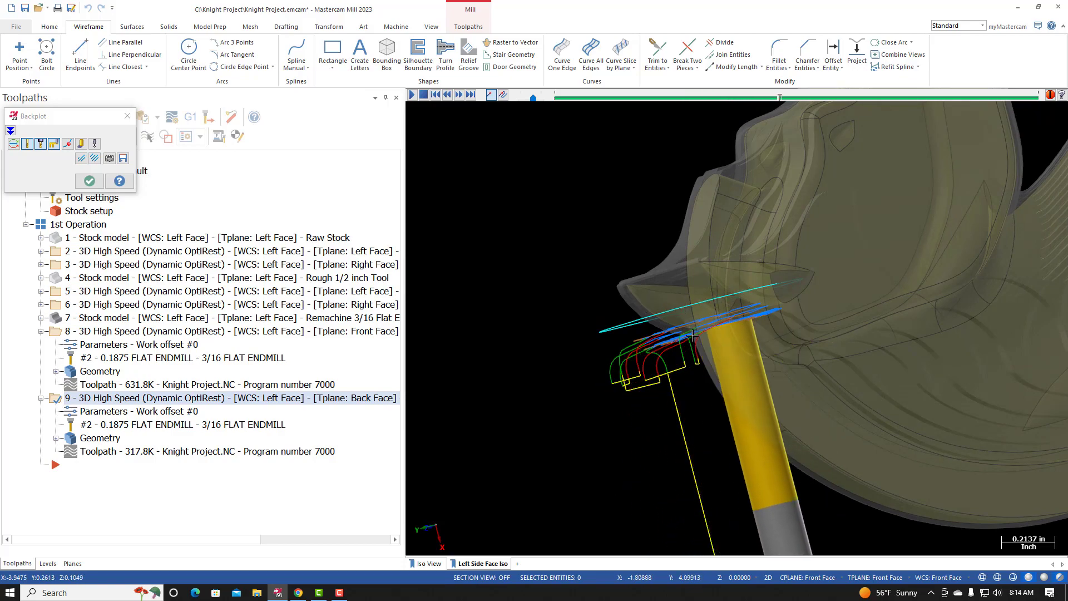
{"action": "middle_click_drag", "start_coordinate": [713, 347], "coordinate": [467, 252]}
{"action": "scroll", "coordinate": [468, 252], "scroll_direction": "up", "scroll_amount": 2}
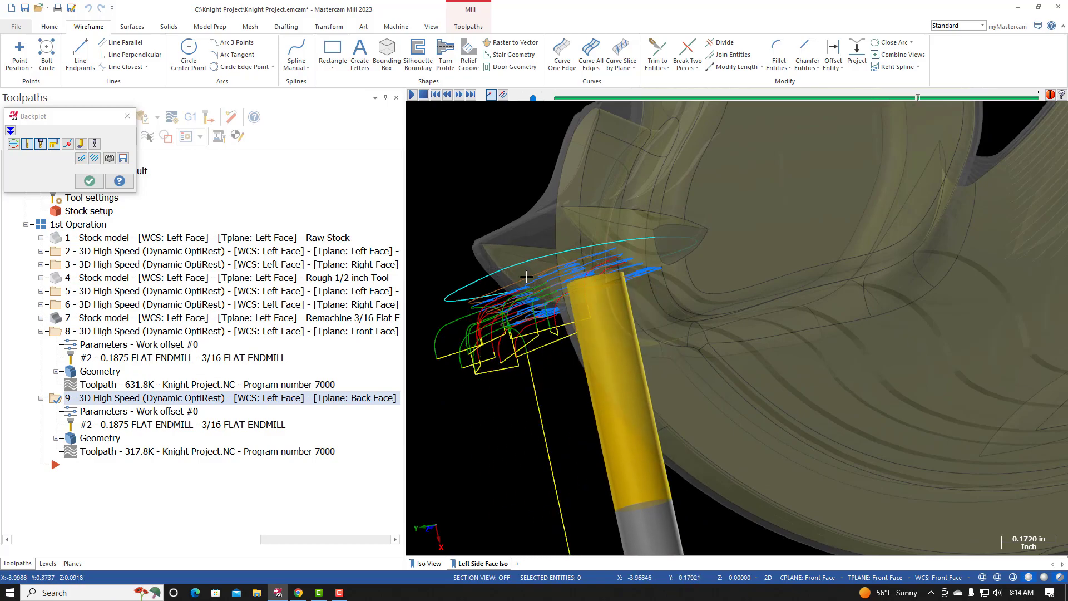
{"action": "scroll", "coordinate": [518, 233], "scroll_direction": "up", "scroll_amount": 1}
{"action": "middle_click_drag", "start_coordinate": [517, 232], "coordinate": [576, 315]}
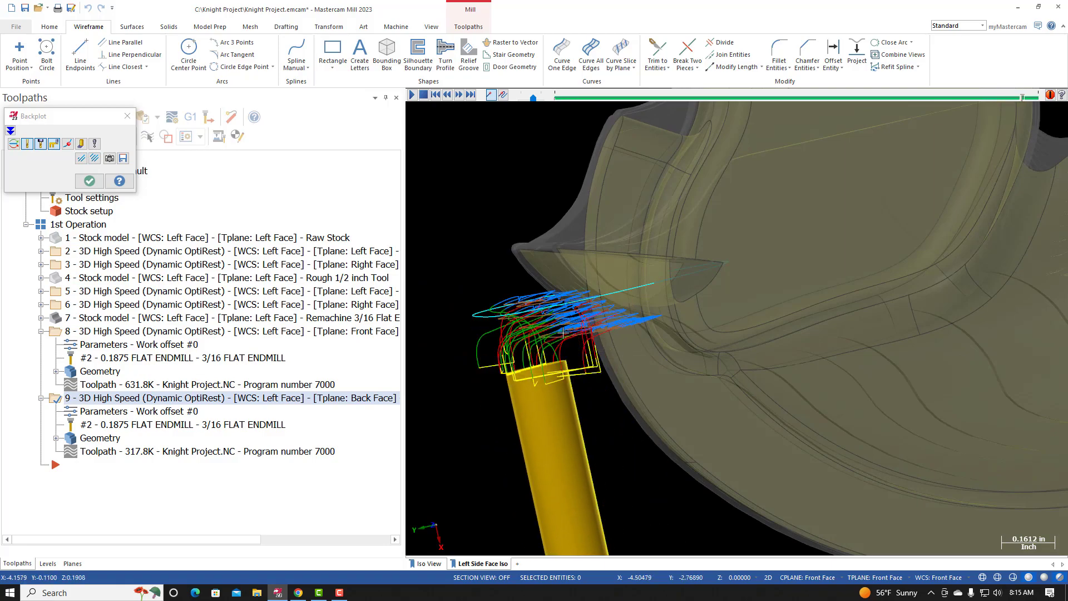
{"action": "middle_click_drag", "start_coordinate": [554, 308], "coordinate": [547, 281]}
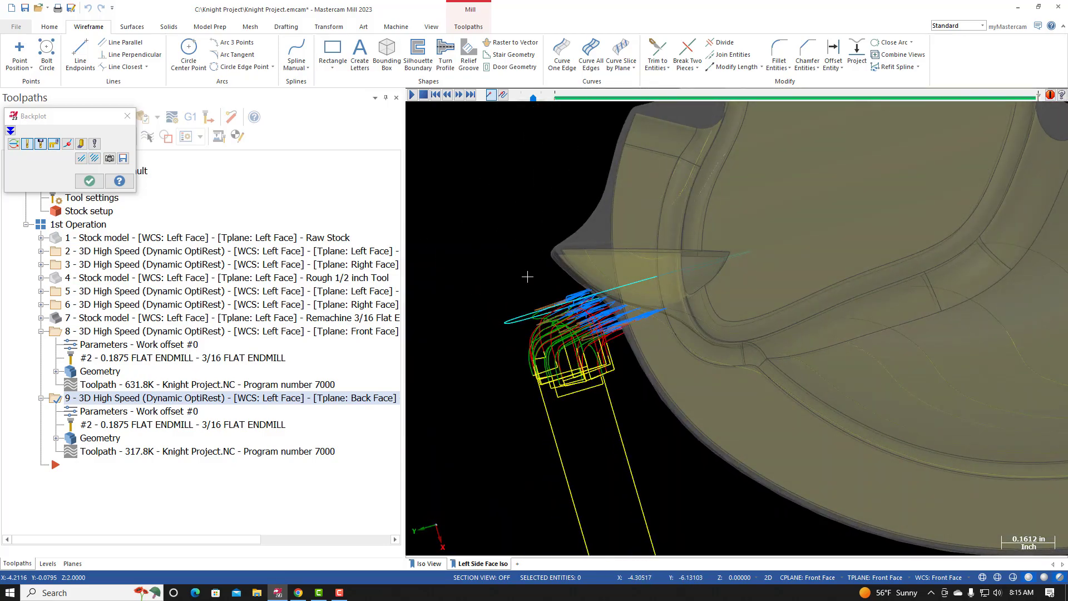
{"action": "left_click", "coordinate": [127, 118]}
Step: Add operation 8 to the selection alongside operation 9 and save the Knight Project file
{"action": "left_click", "coordinate": [111, 331]}
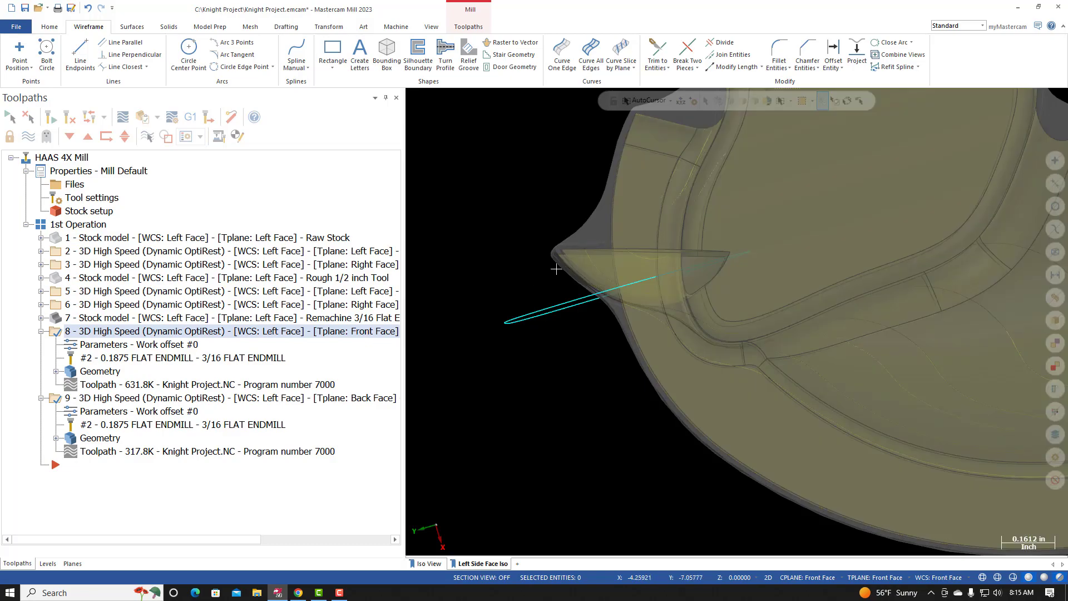
{"action": "middle_click_drag", "start_coordinate": [579, 292], "coordinate": [597, 296]}
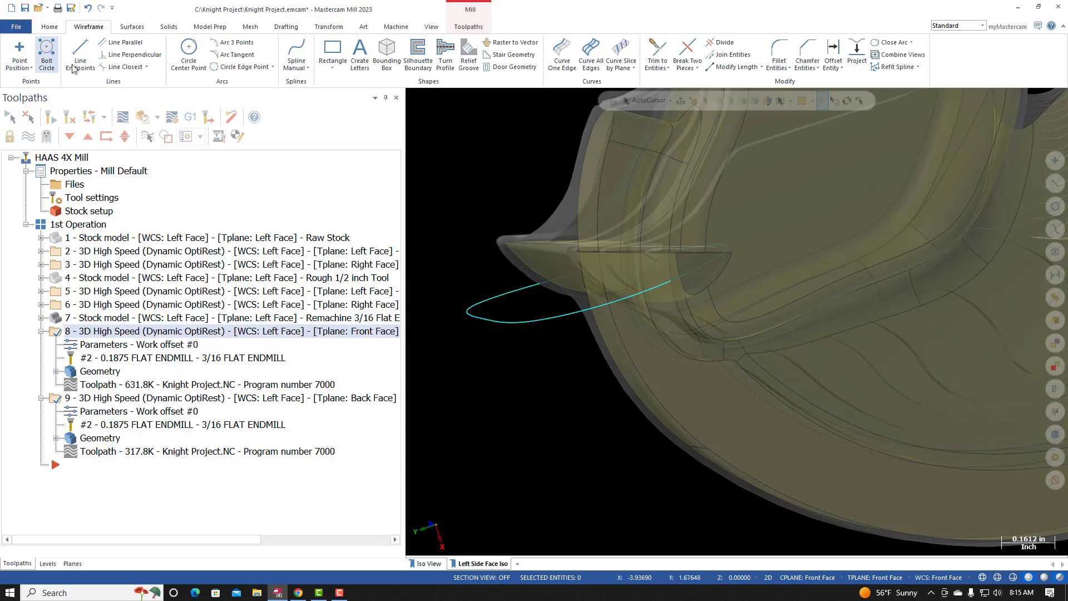
{"action": "left_click", "coordinate": [16, 26]}
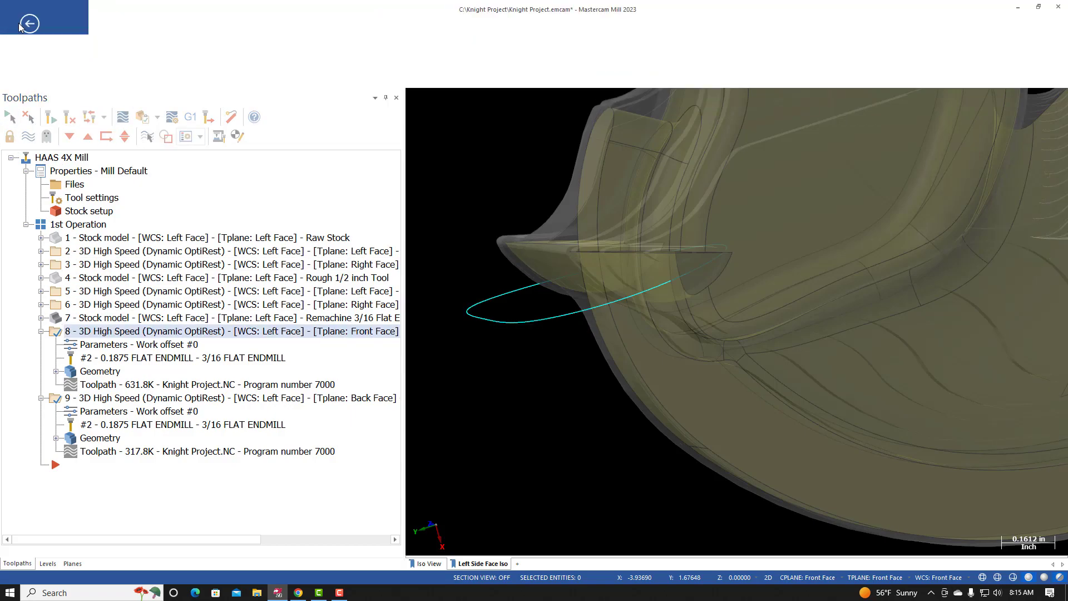
{"action": "left_click", "coordinate": [25, 153]}
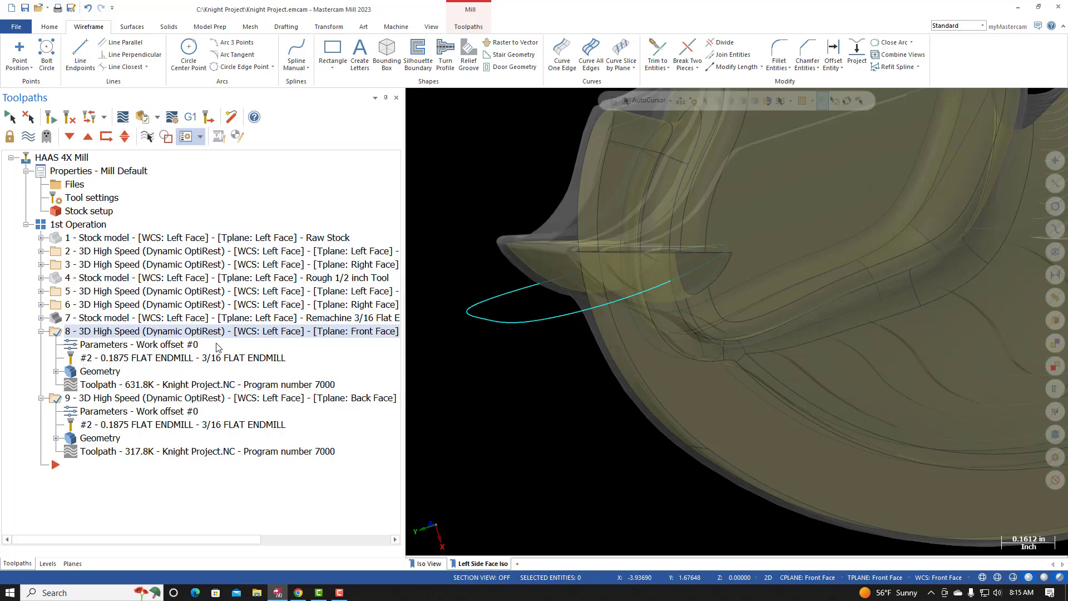
Step: Open the simulator options for operations 8 and 9 and set the starting stock to the Remachine 3/16 Flat Endmill stock model
{"action": "left_click", "coordinate": [171, 118]}
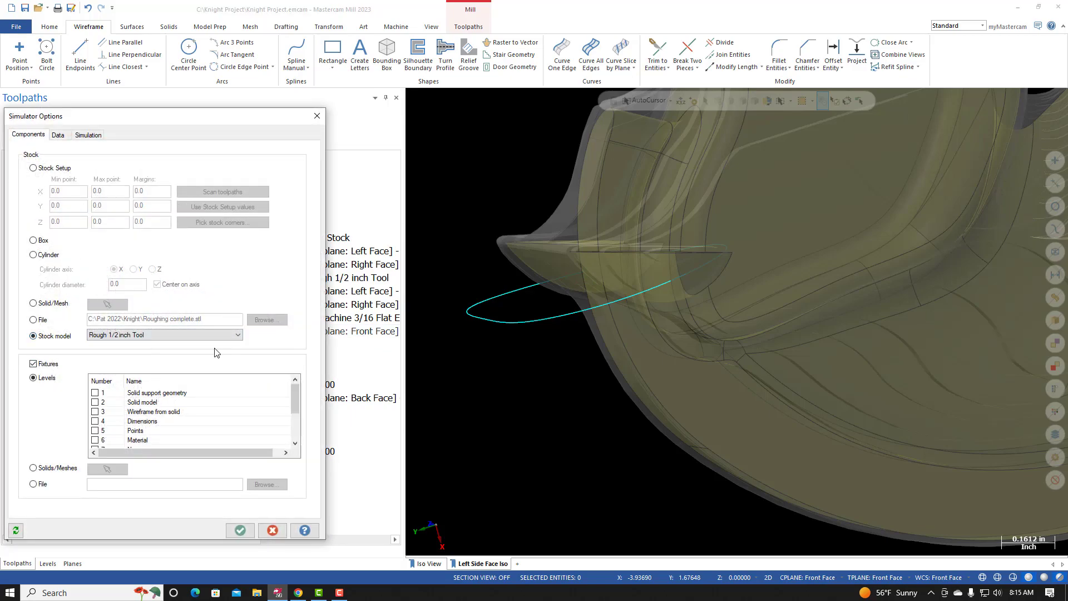
{"action": "left_click", "coordinate": [238, 337]}
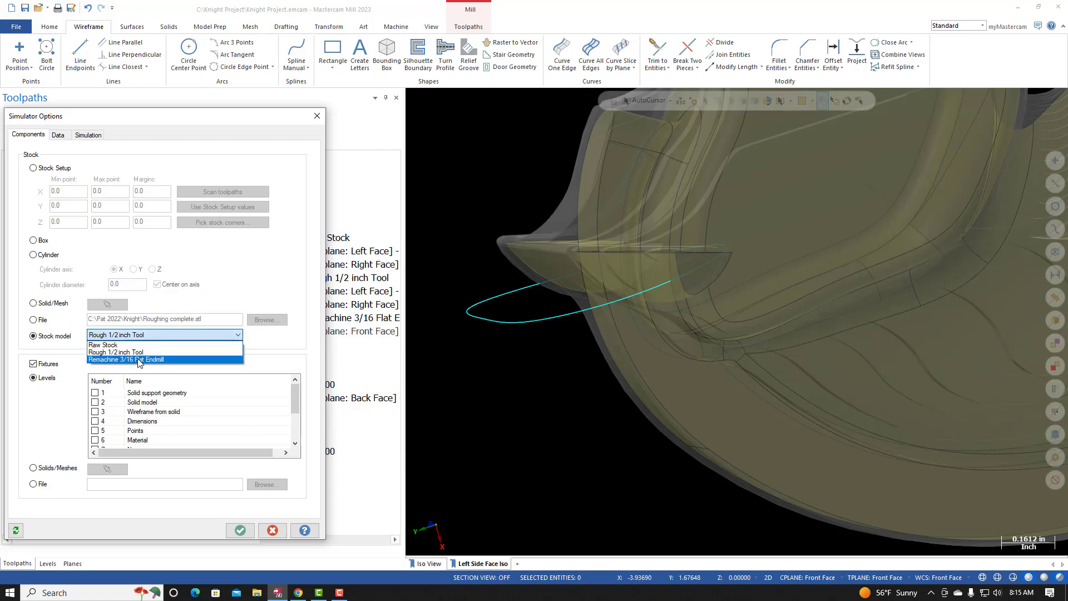
{"action": "left_click", "coordinate": [139, 360]}
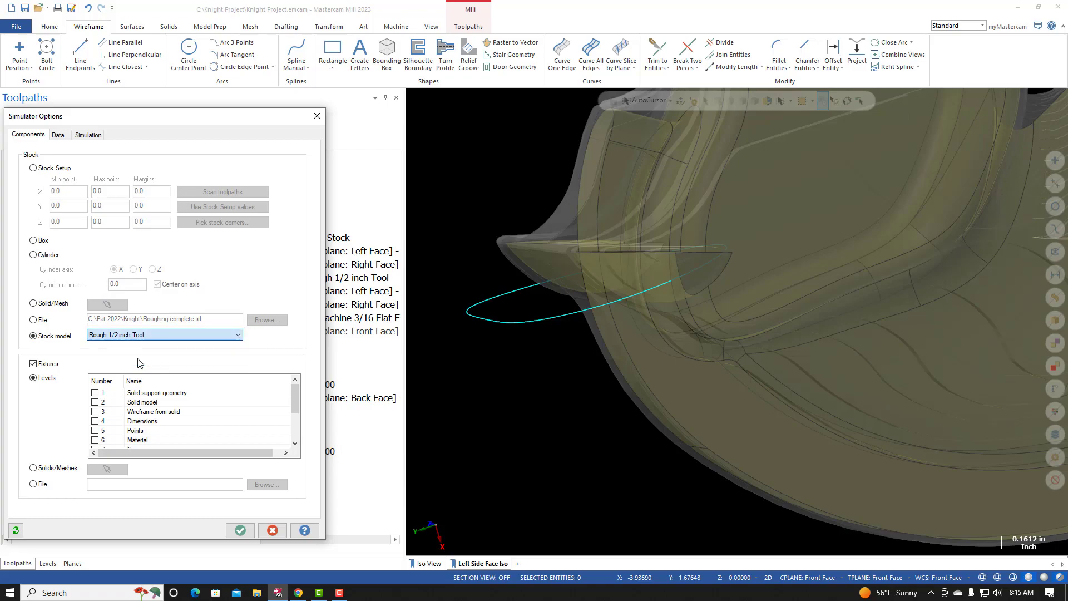
{"action": "left_click", "coordinate": [239, 532]}
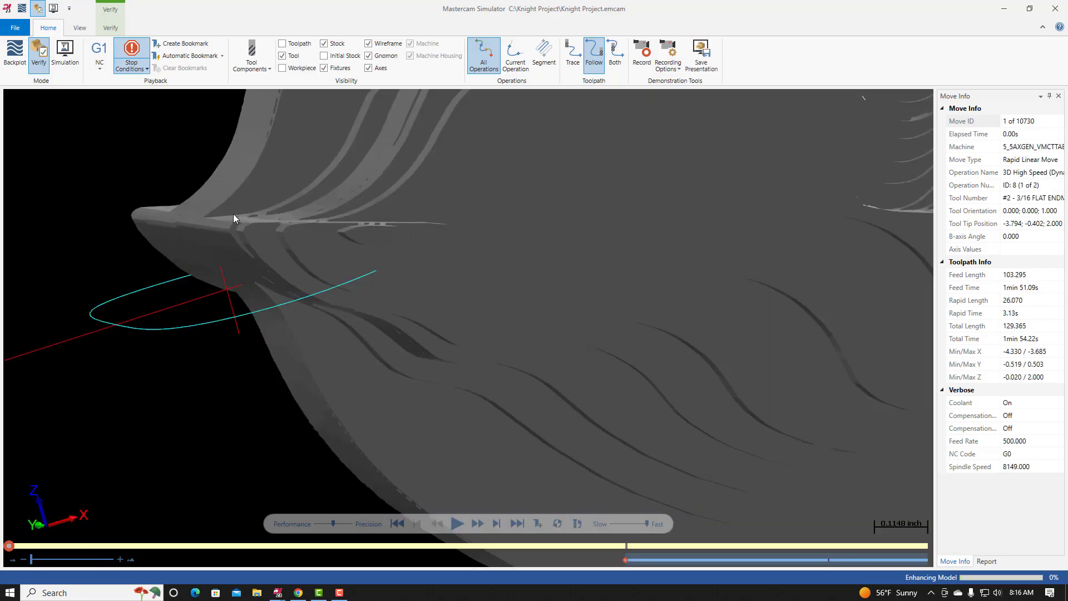
Step: Run Verify on operations 8 and 9, examine the material cut between the ears from several angles, and close the simulator
{"action": "scroll", "coordinate": [261, 230], "scroll_direction": "down", "scroll_amount": 5}
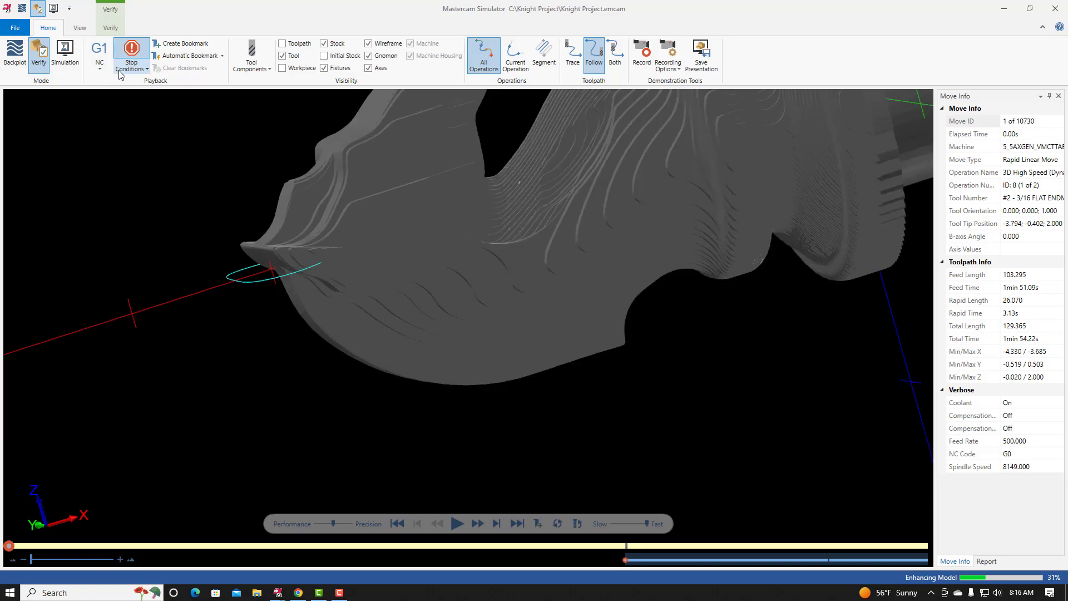
{"action": "left_click", "coordinate": [120, 75]}
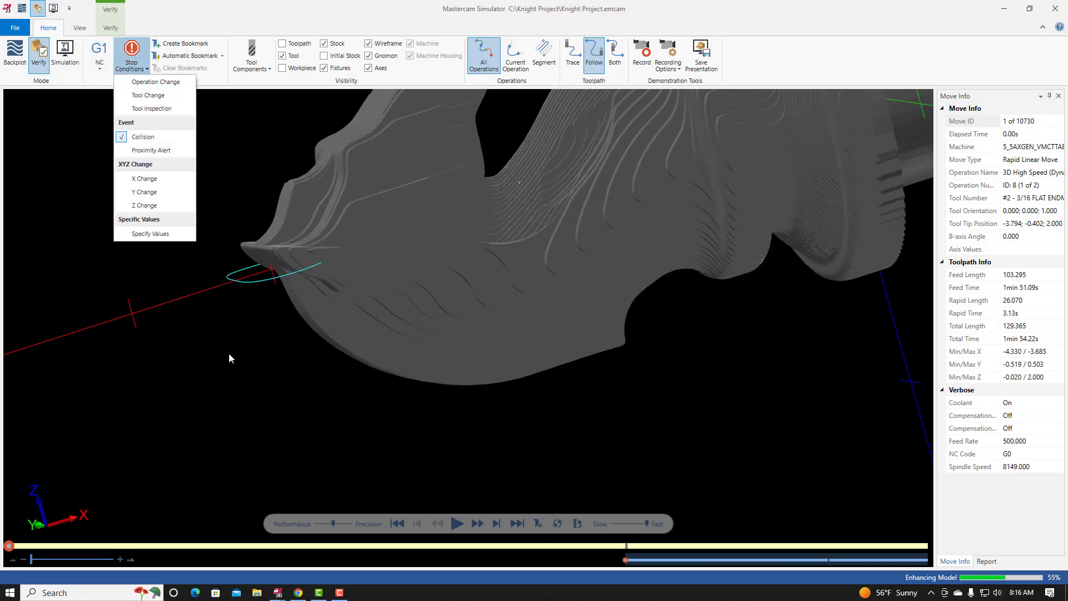
{"action": "left_click", "coordinate": [307, 384]}
{"action": "middle_click_drag", "start_coordinate": [367, 394], "coordinate": [279, 254]}
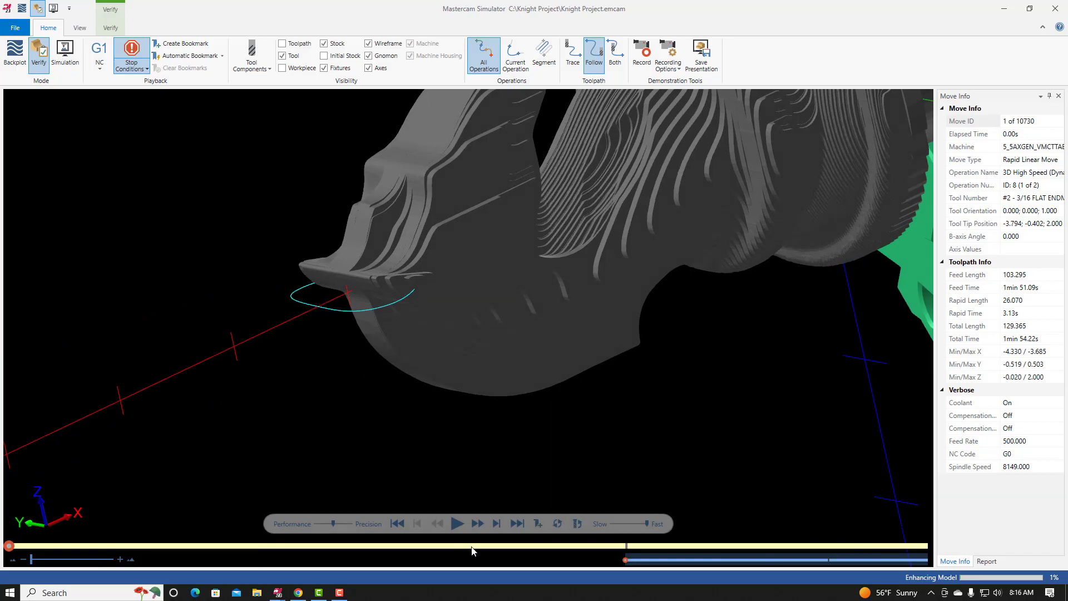
{"action": "left_click", "coordinate": [457, 524]}
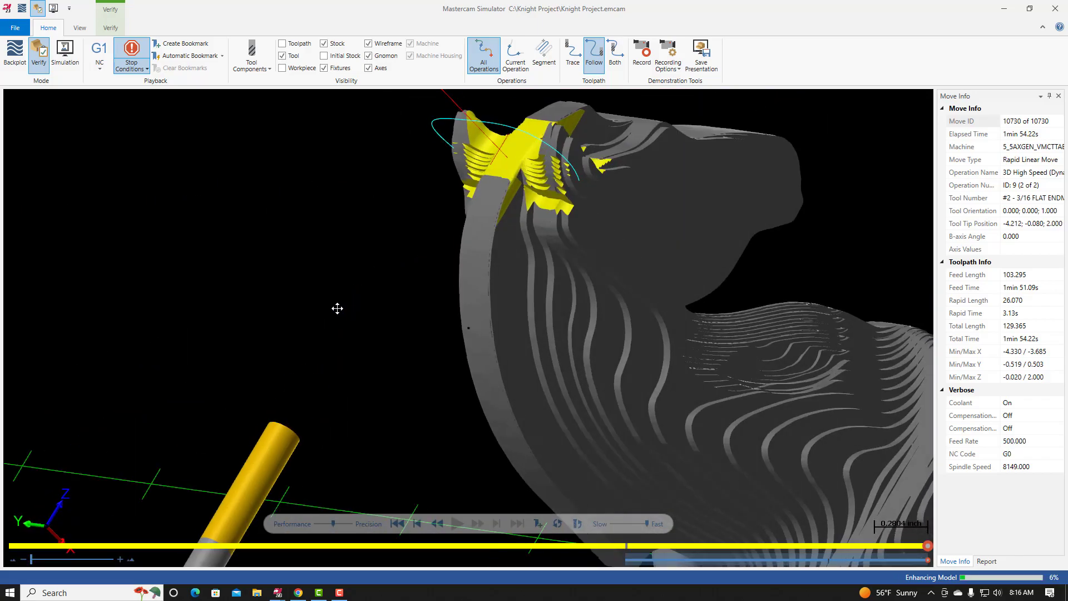
{"action": "scroll", "coordinate": [473, 216], "scroll_direction": "up", "scroll_amount": 3}
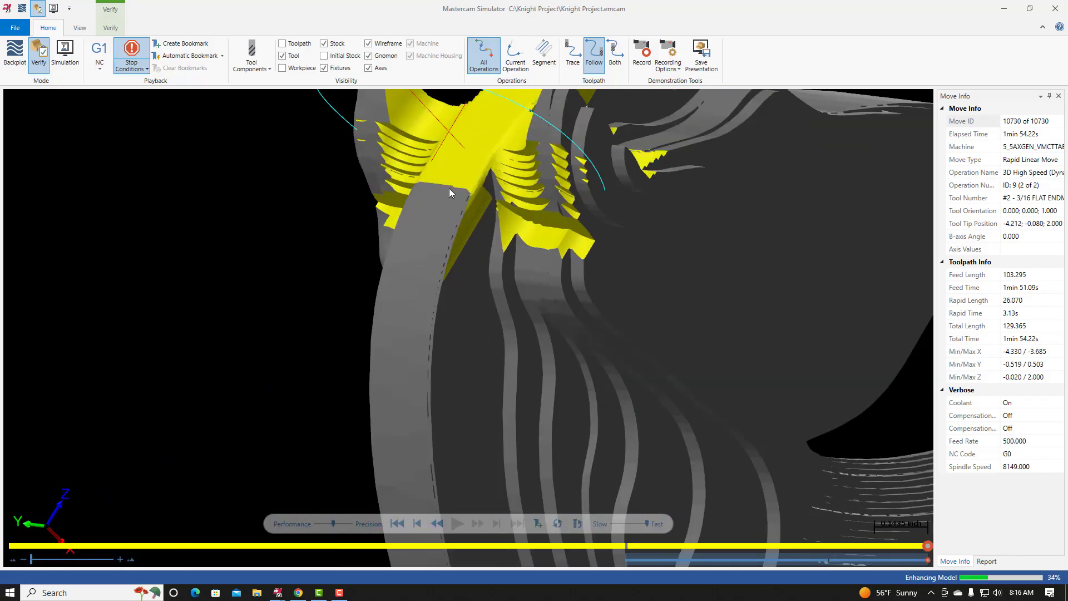
{"action": "mouse_move", "coordinate": [458, 185]}
{"action": "middle_mouse_down"}
{"action": "mouse_move", "coordinate": [483, 171]}
{"action": "mouse_move", "coordinate": [474, 207]}
{"action": "mouse_move", "coordinate": [454, 196]}
{"action": "mouse_move", "coordinate": [495, 175]}
{"action": "mouse_move", "coordinate": [473, 198]}
{"action": "mouse_move", "coordinate": [335, 181]}
{"action": "middle_mouse_up"}
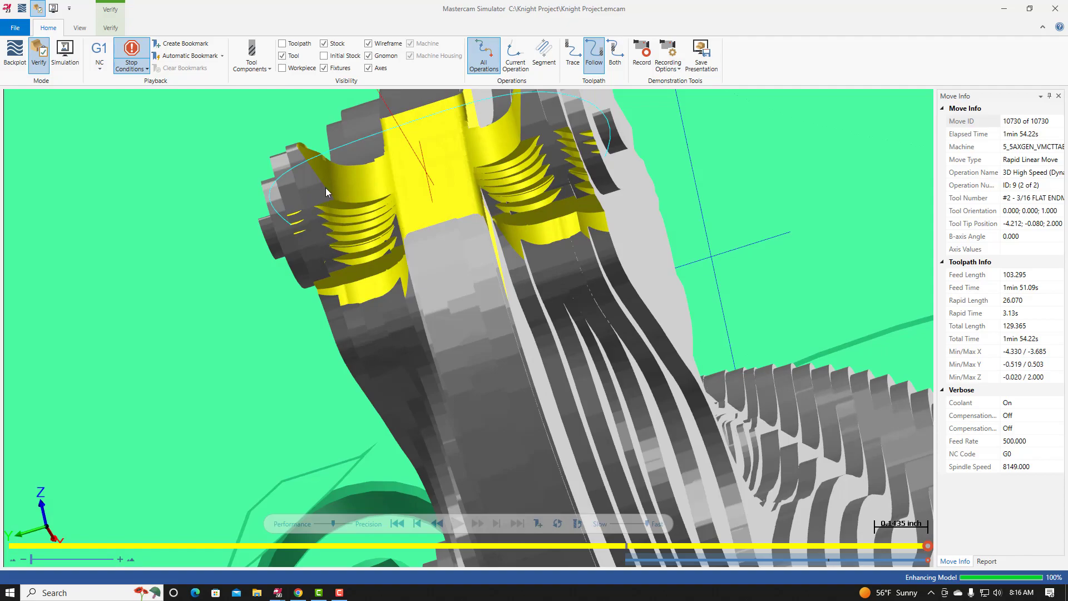
{"action": "middle_click_drag", "start_coordinate": [330, 196], "coordinate": [295, 229]}
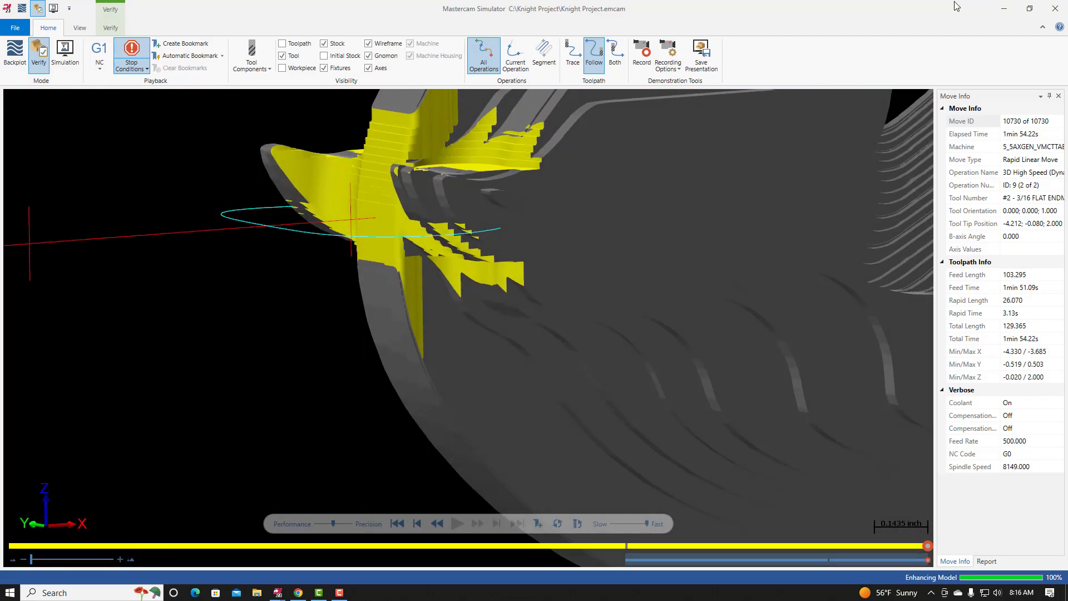
{"action": "left_click", "coordinate": [1055, 9]}
Step: Set the maximum Z depth of operation 9's Steep / Shallow limits to -0.05 and regenerate the toolpath
{"action": "left_click", "coordinate": [96, 413]}
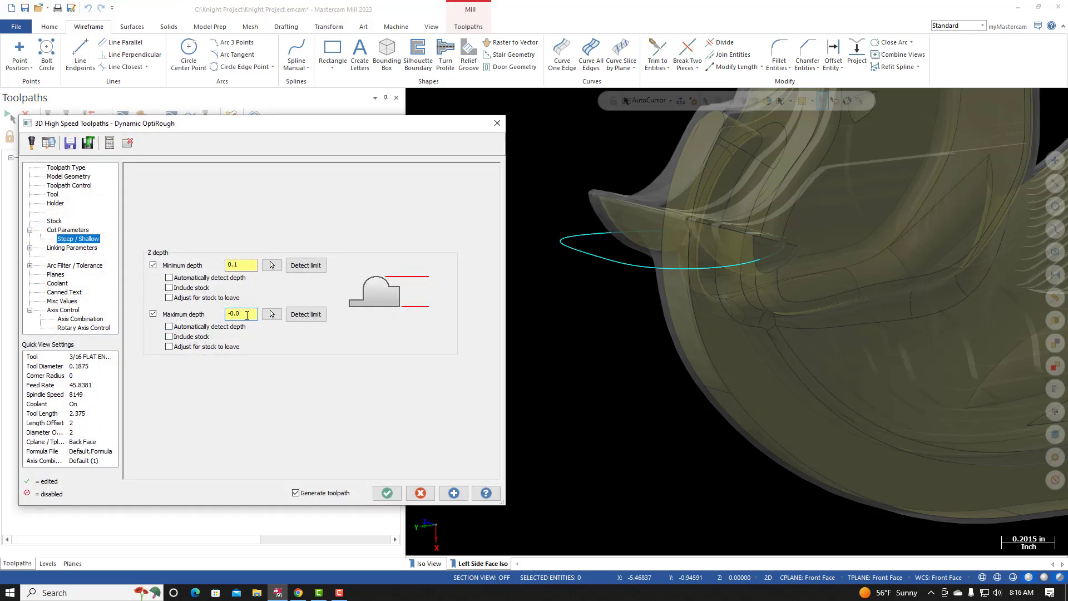
{"action": "left_click", "coordinate": [387, 493]}
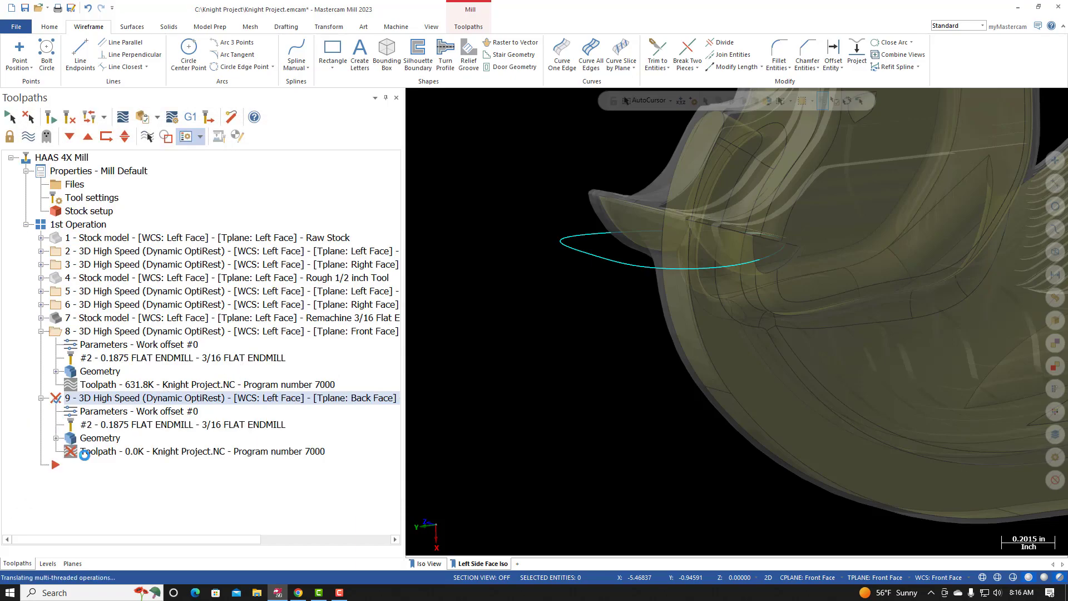
Step: Add operation 8 to the selection with the regenerated operation 9 and play both in Verify with the ears in view
{"action": "left_click", "coordinate": [76, 334]}
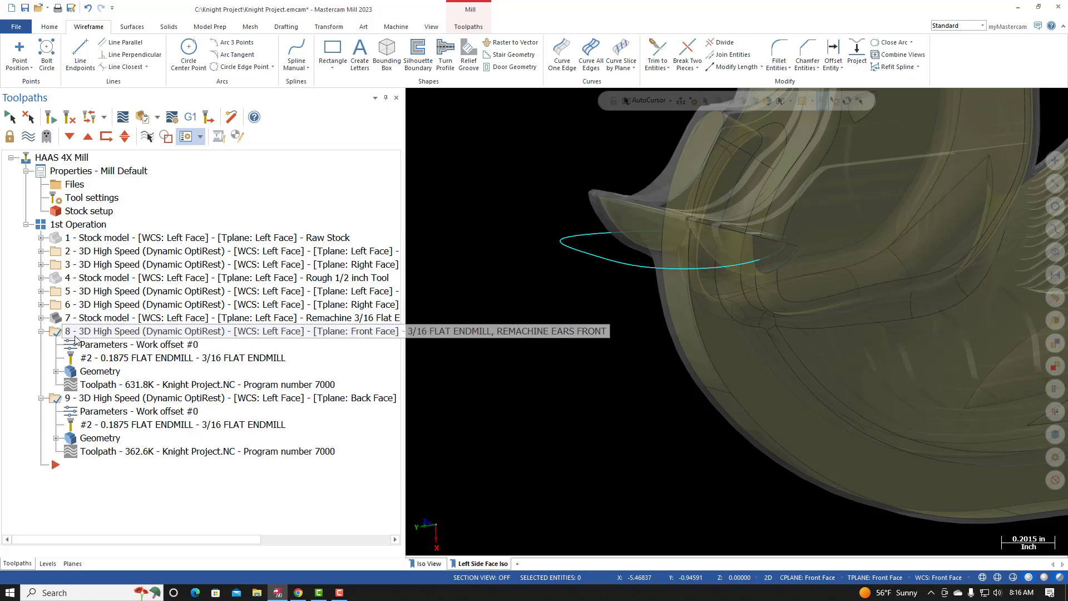
{"action": "left_click", "coordinate": [148, 122]}
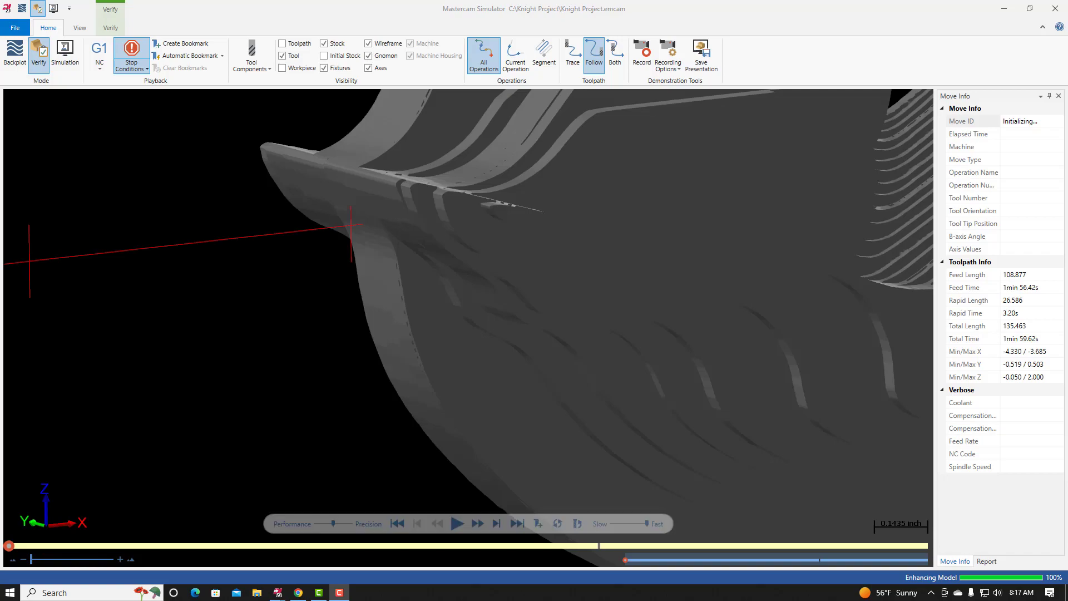
{"action": "middle_click_drag", "start_coordinate": [323, 413], "coordinate": [303, 353]}
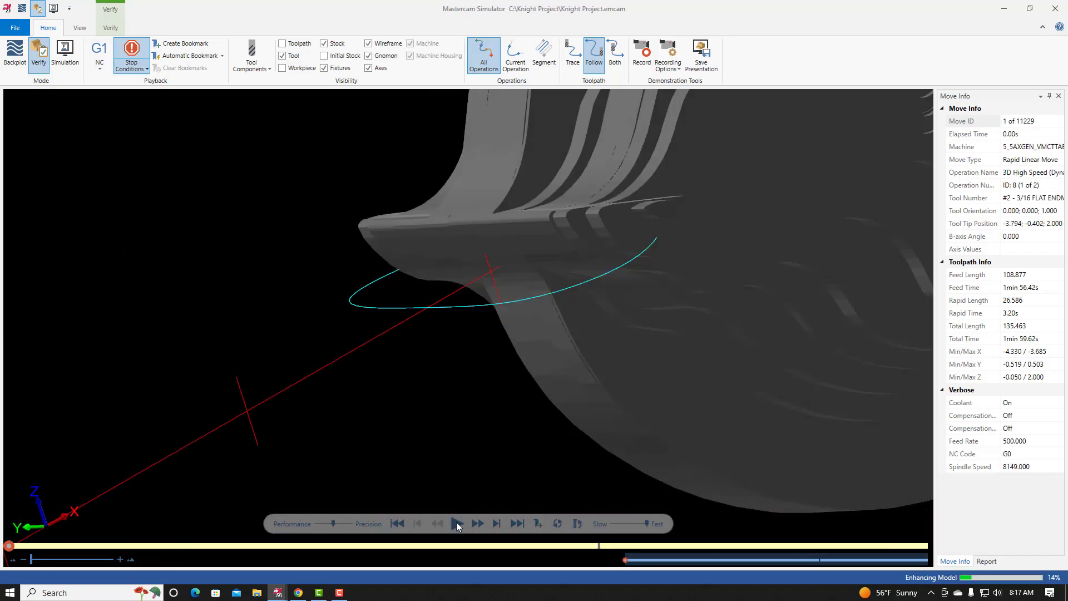
{"action": "left_click", "coordinate": [458, 523]}
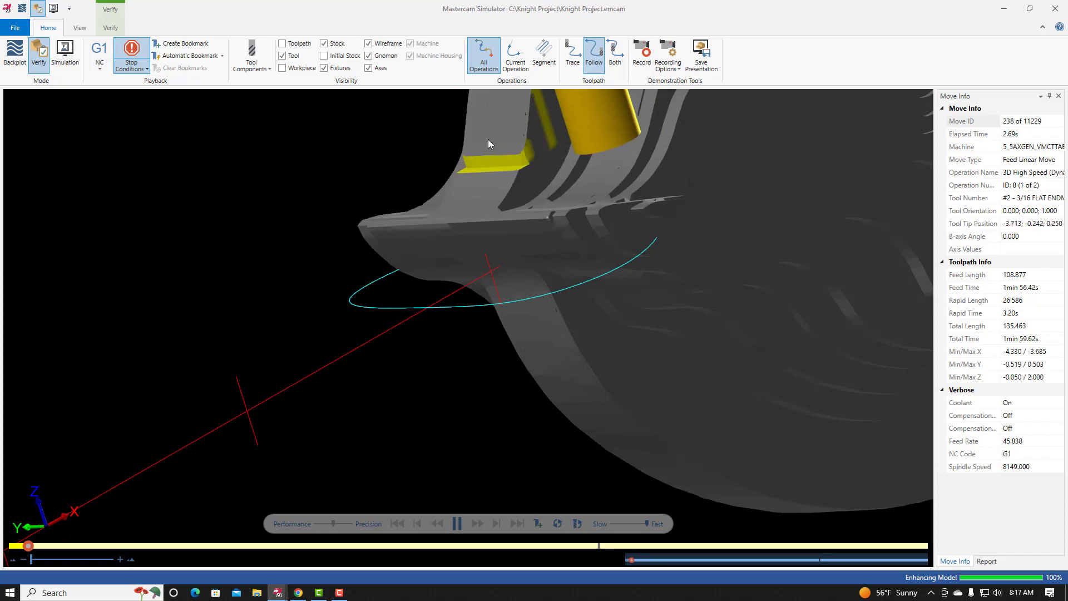
Step: Inspect the verified cut between the ears and on the knight's head from several angles, then close the simulator
{"action": "scroll", "coordinate": [581, 282], "scroll_direction": "down", "scroll_amount": 4}
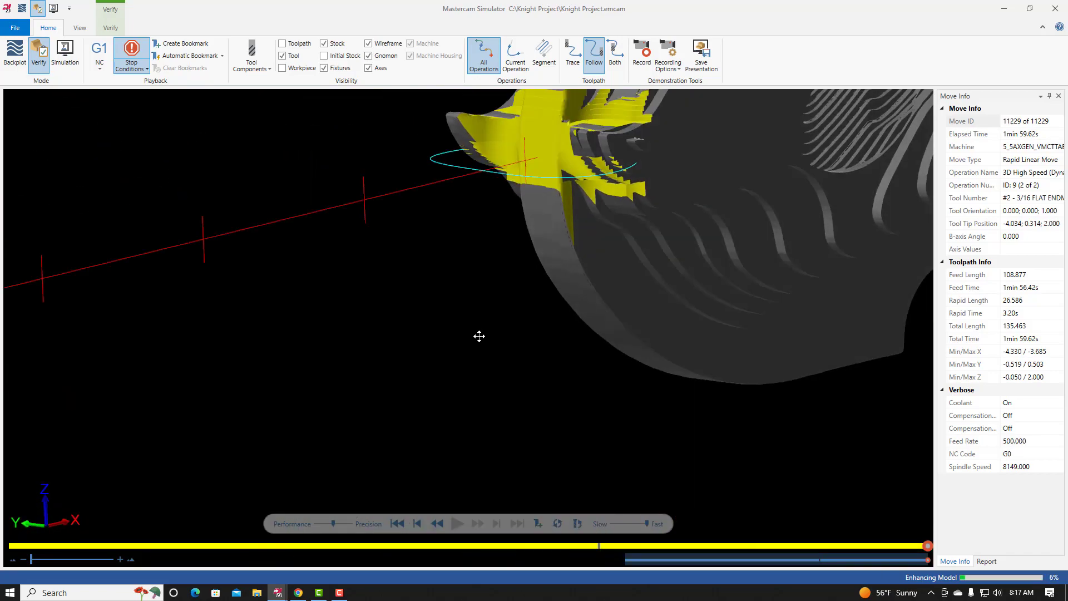
{"action": "middle_click_drag", "start_coordinate": [479, 337], "coordinate": [529, 250]}
{"action": "scroll", "coordinate": [529, 250], "scroll_direction": "down", "scroll_amount": 8}
{"action": "scroll", "coordinate": [616, 250], "scroll_direction": "up", "scroll_amount": 8}
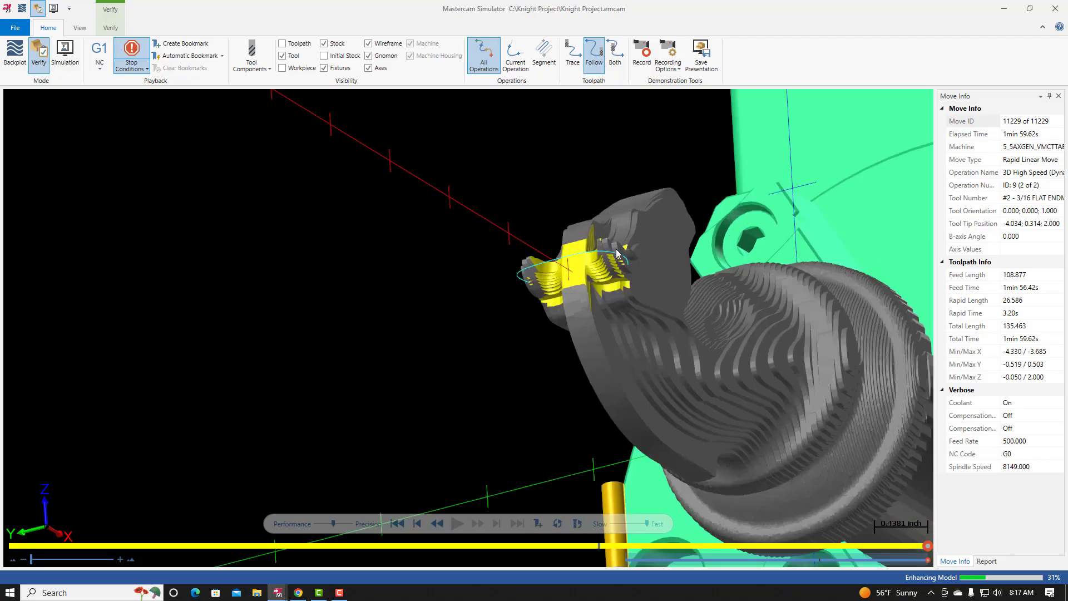
{"action": "middle_click_drag", "start_coordinate": [587, 271], "coordinate": [487, 244]}
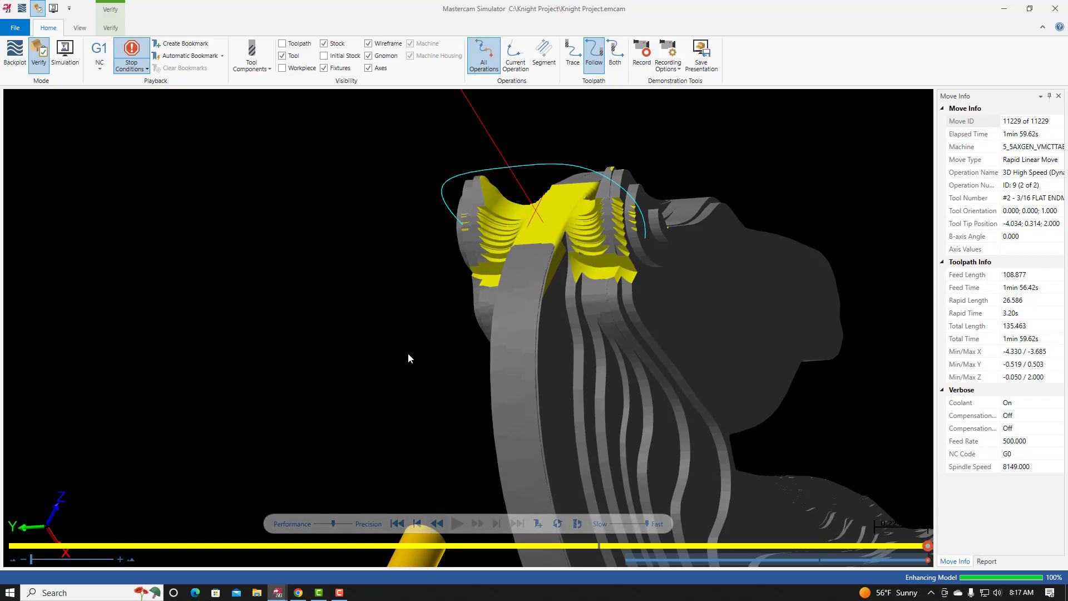
{"action": "middle_click_drag", "start_coordinate": [475, 384], "coordinate": [617, 226]}
{"action": "scroll", "coordinate": [634, 189], "scroll_direction": "down", "scroll_amount": 3}
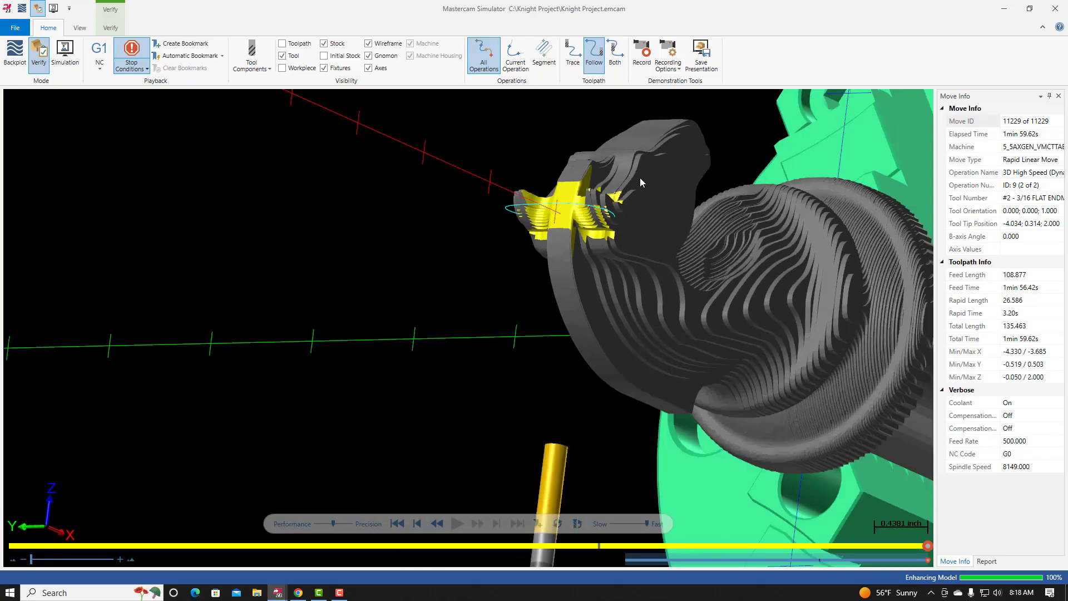
{"action": "scroll", "coordinate": [640, 178], "scroll_direction": "up", "scroll_amount": 5}
{"action": "middle_click_drag", "start_coordinate": [533, 238], "coordinate": [523, 275]}
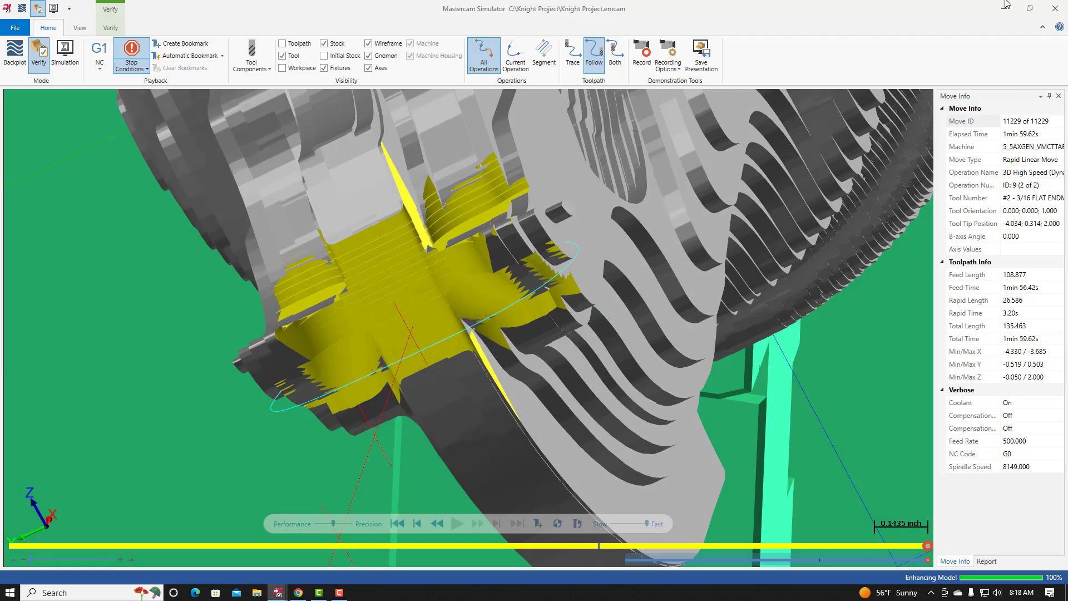
{"action": "left_click", "coordinate": [1052, 10]}
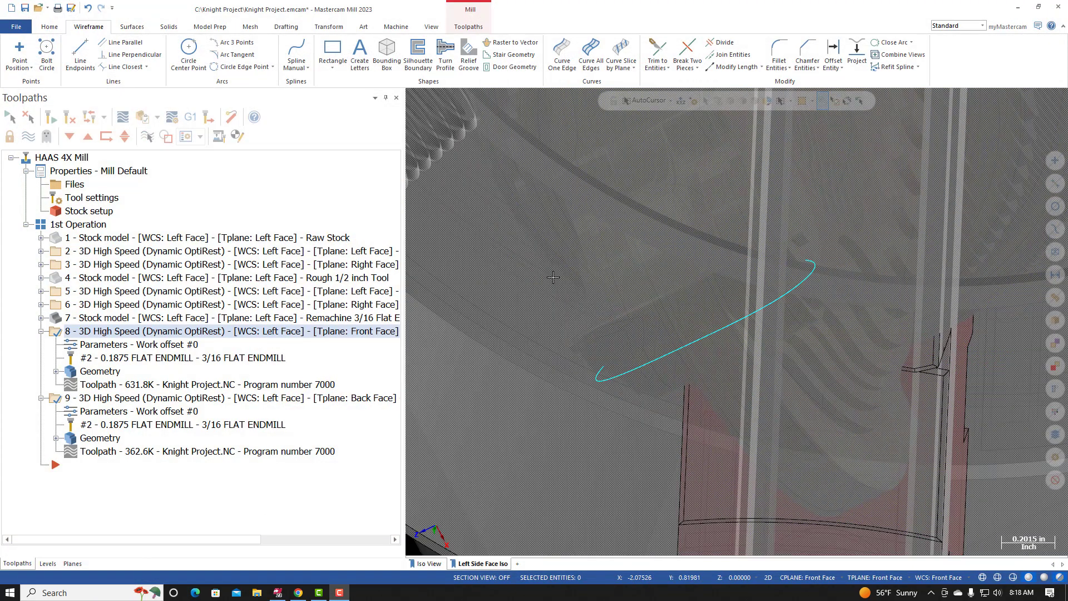
Step: Bring the whole knight into view and make level 10, Boundary Ears, visible
{"action": "right_click", "coordinate": [556, 279]}
{"action": "left_click", "coordinate": [589, 324]}
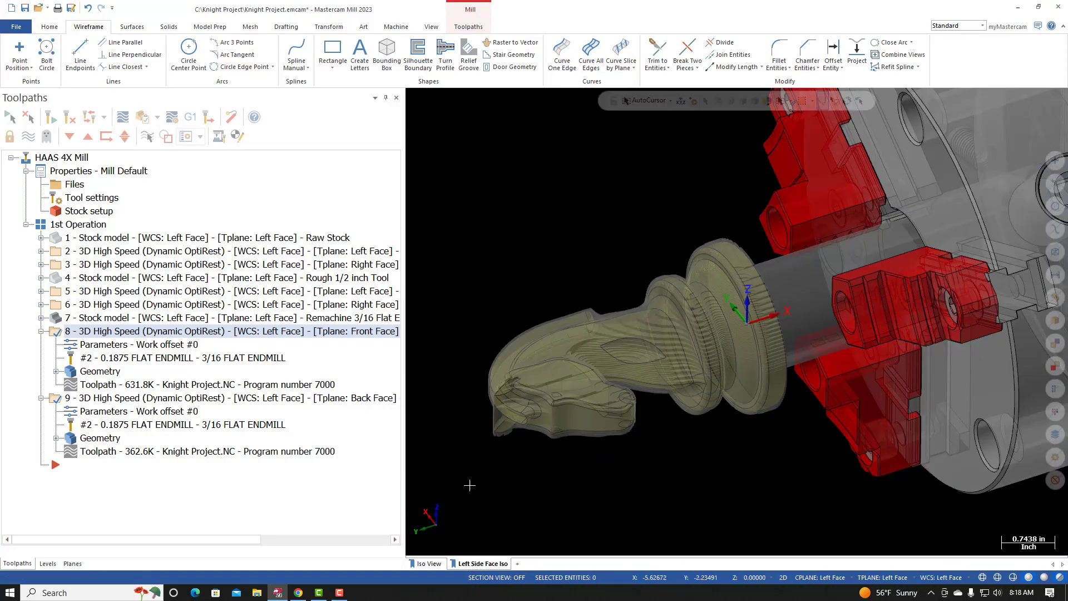
{"action": "middle_click_drag", "start_coordinate": [545, 454], "coordinate": [594, 356]}
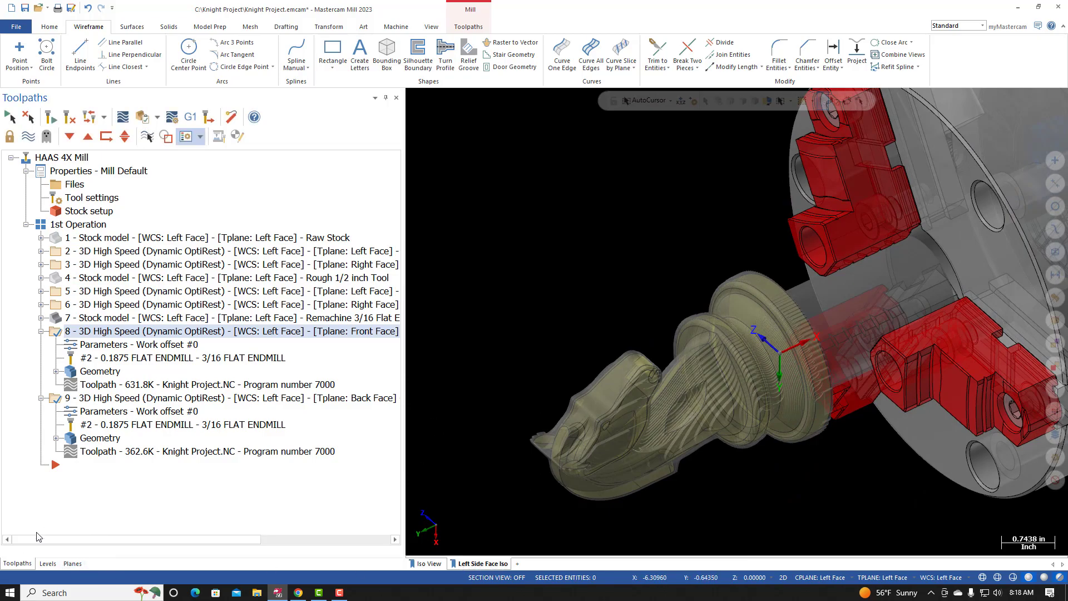
{"action": "left_click", "coordinate": [48, 564]}
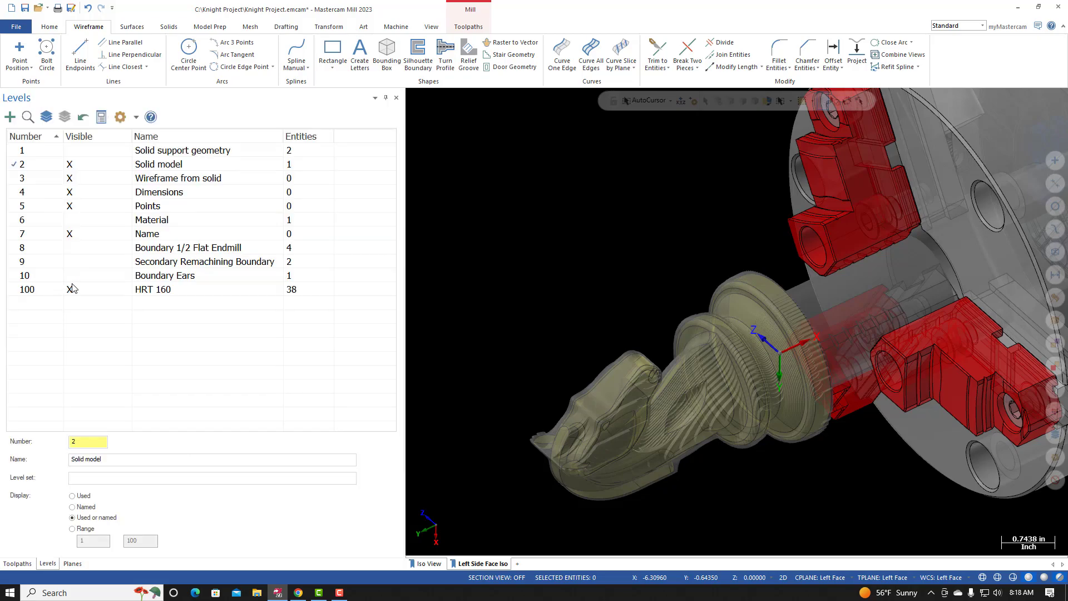
{"action": "left_click", "coordinate": [86, 280]}
{"action": "middle_click_drag", "start_coordinate": [502, 398], "coordinate": [555, 495]}
{"action": "scroll", "coordinate": [555, 495], "scroll_direction": "up", "scroll_amount": 4}
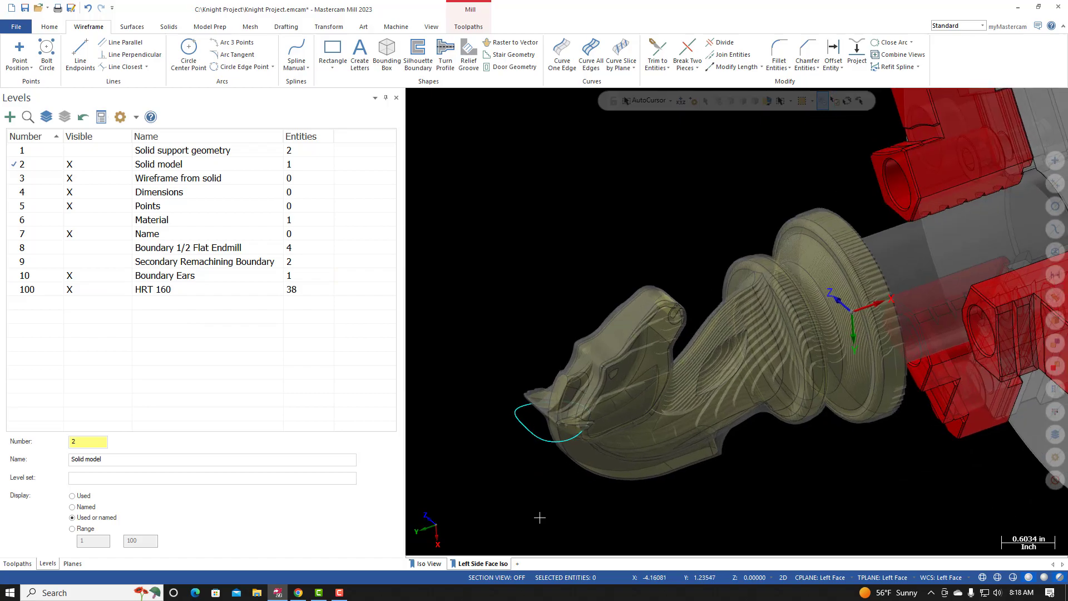
Step: Select stock model operation 7 in the toolpath list and hide its stock display so the solid knight shows clearly
{"action": "left_click", "coordinate": [17, 563]}
{"action": "middle_click_drag", "start_coordinate": [532, 375], "coordinate": [557, 414]}
{"action": "left_click", "coordinate": [119, 319]}
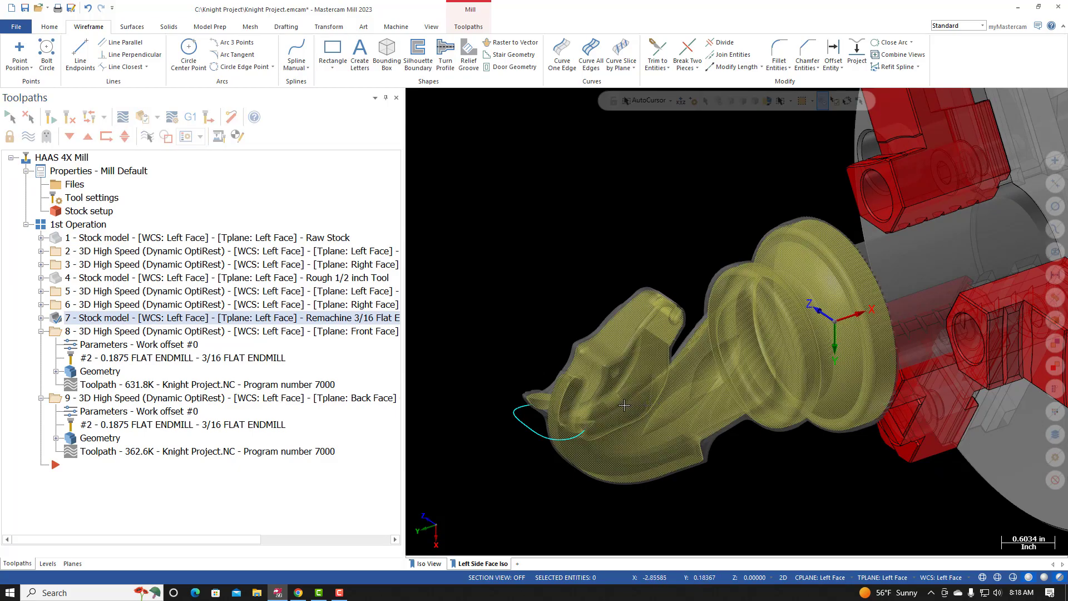
{"action": "left_click", "coordinate": [31, 139]}
{"action": "middle_click_drag", "start_coordinate": [559, 421], "coordinate": [561, 445]}
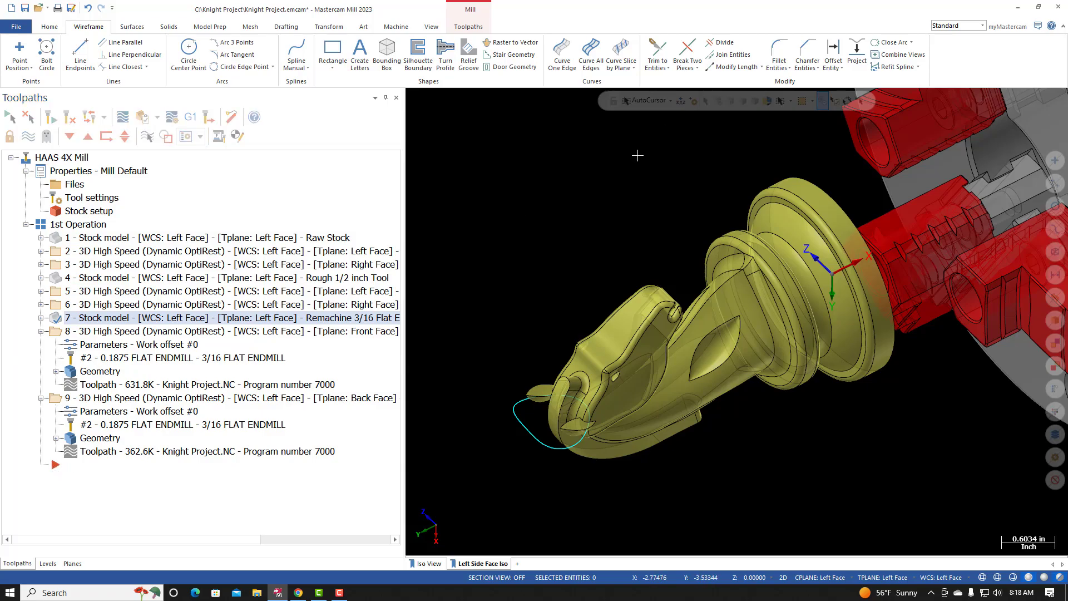
Step: Start a stock model named Remachine Between Ears with the Remachine 3/16 Flat Endmill stock model as its initial shape
{"action": "left_click", "coordinate": [470, 29]}
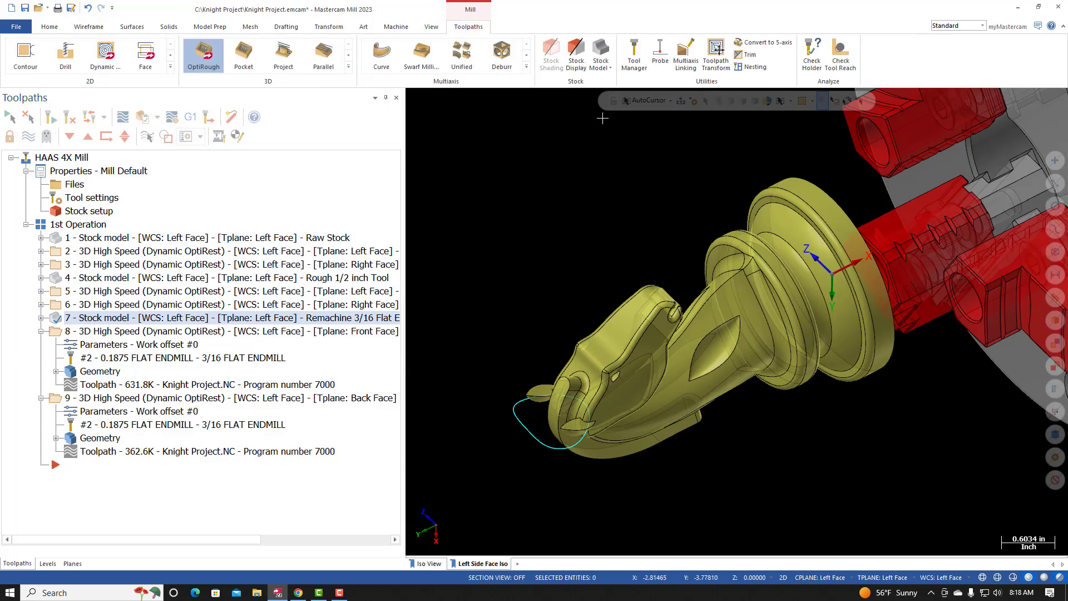
{"action": "left_click", "coordinate": [601, 55]}
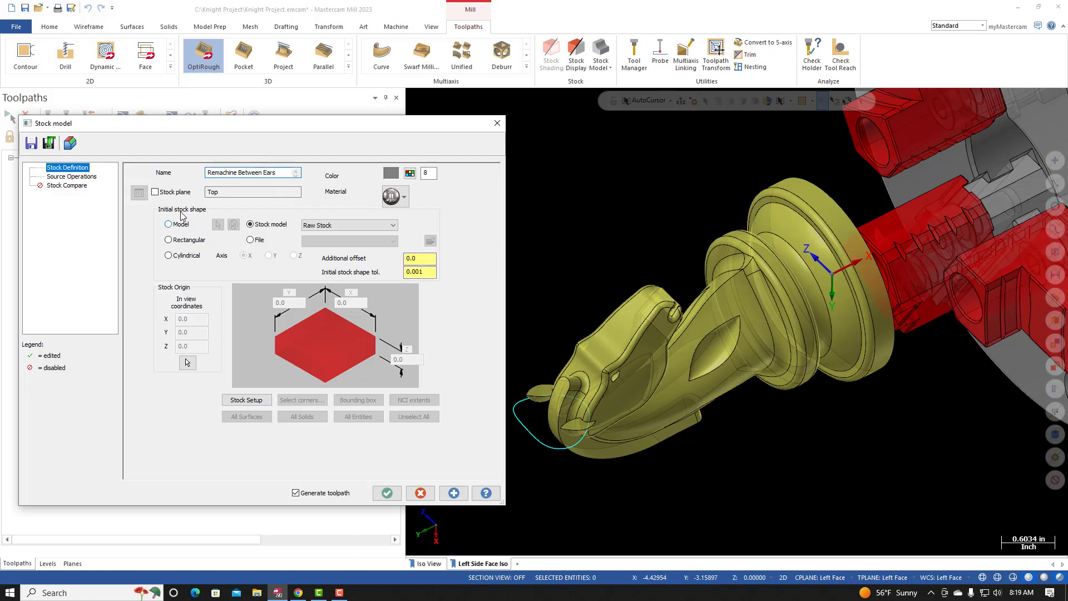
{"action": "left_click", "coordinate": [393, 226]}
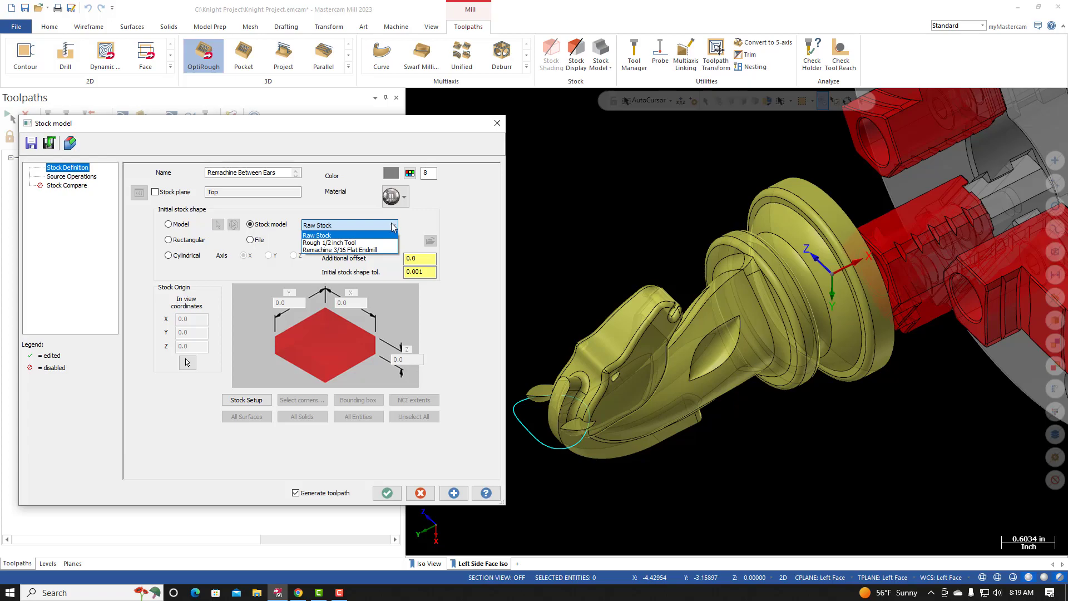
{"action": "left_click", "coordinate": [350, 250]}
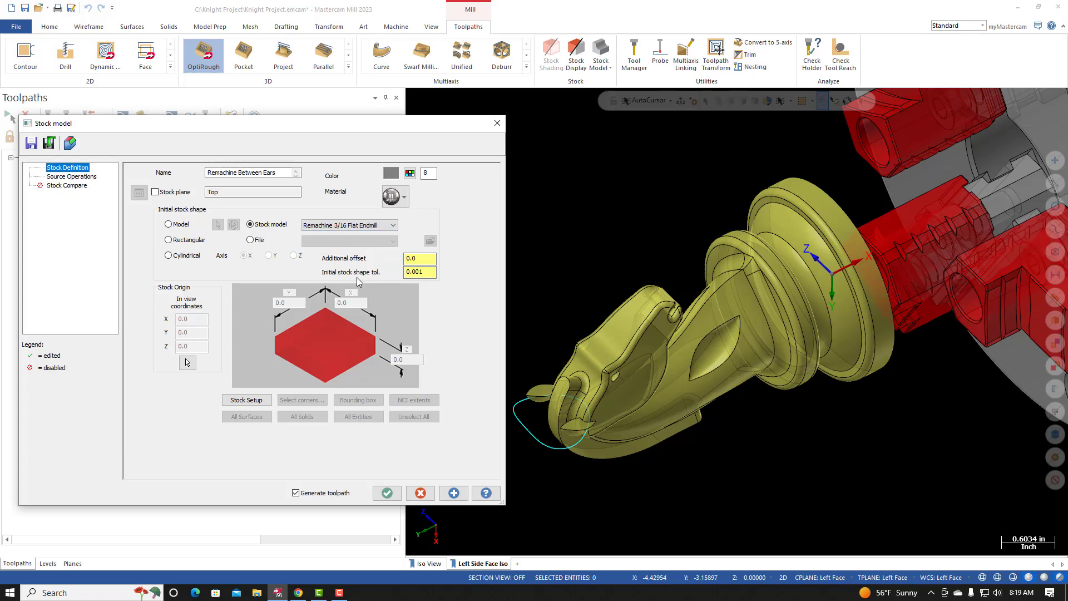
Step: Choose operations 8 and 9 as the source operations for computing the Remachine Between Ears stock model
{"action": "left_click", "coordinate": [83, 177]}
{"action": "left_click", "coordinate": [307, 276]}
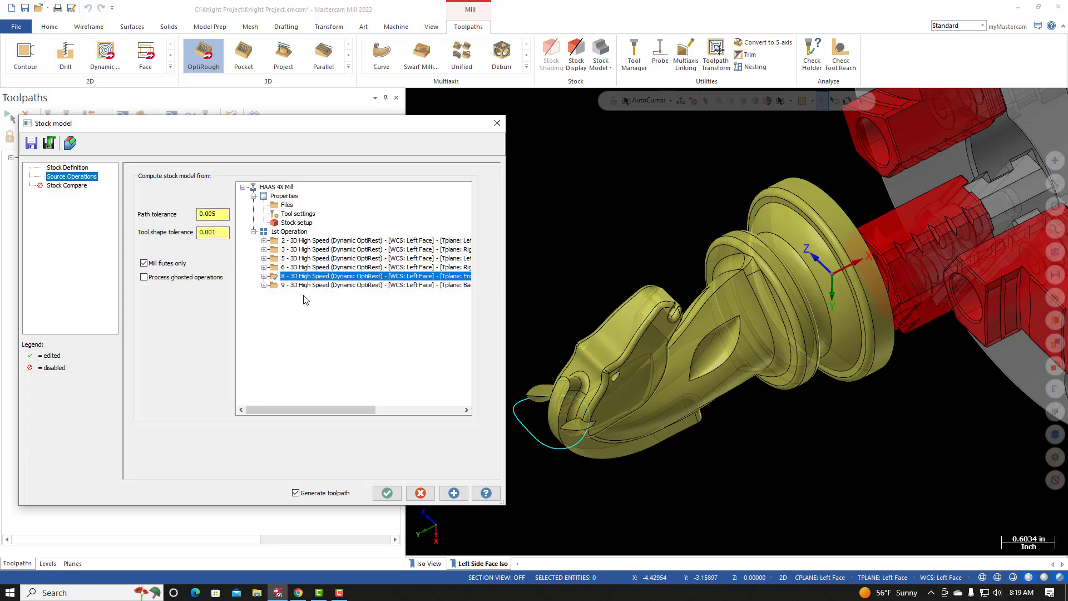
{"action": "left_click", "coordinate": [308, 285], "text": "shift"}
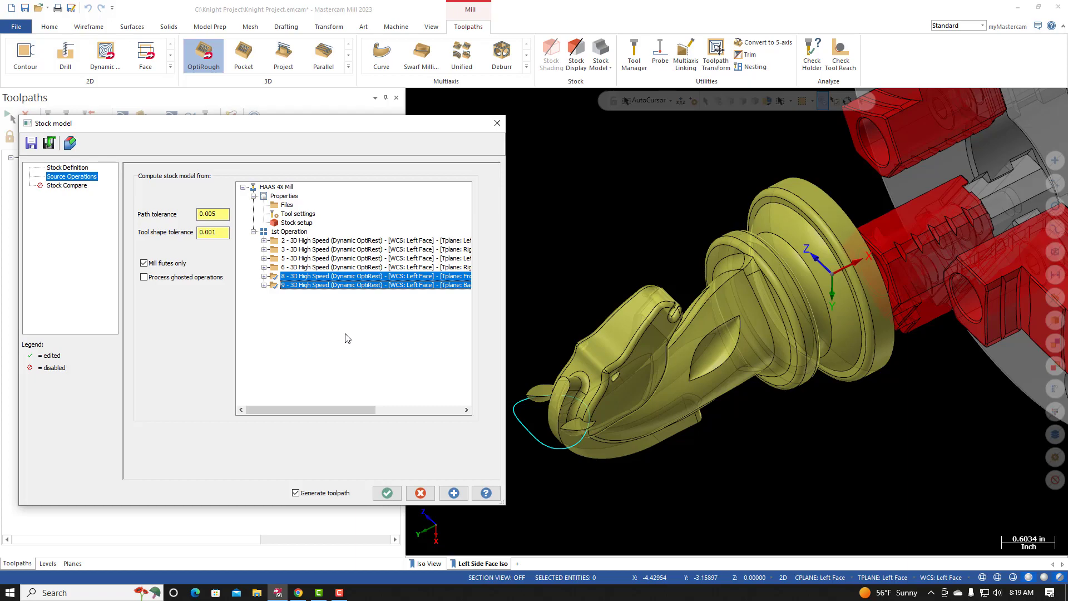
Step: Generate the Remachine Between Ears stock model, display it, and examine the remaining material around the knight's ears
{"action": "left_click", "coordinate": [388, 493]}
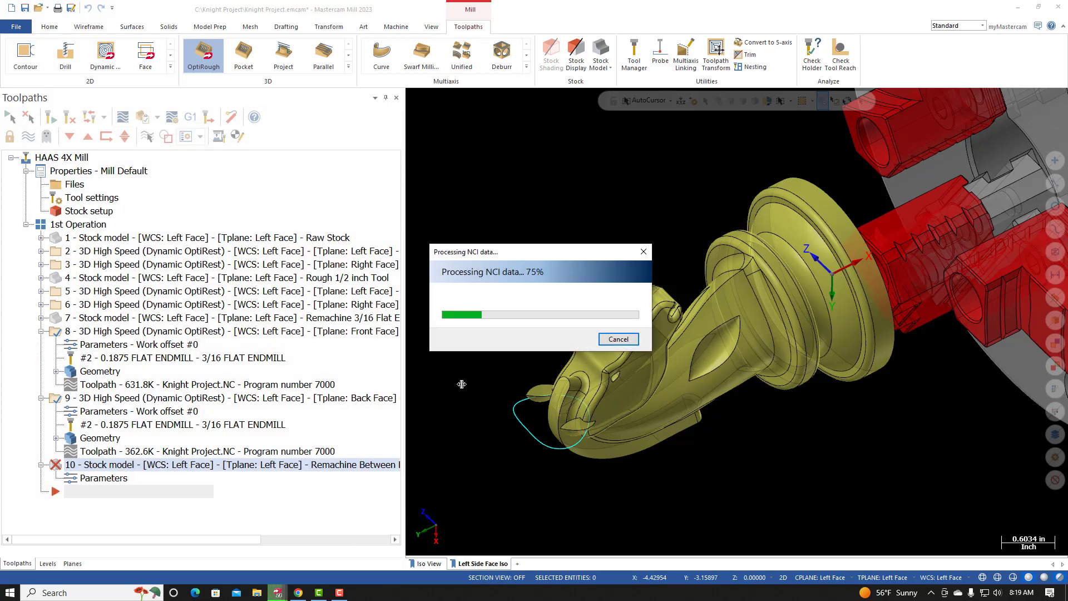
{"action": "left_click", "coordinate": [69, 466]}
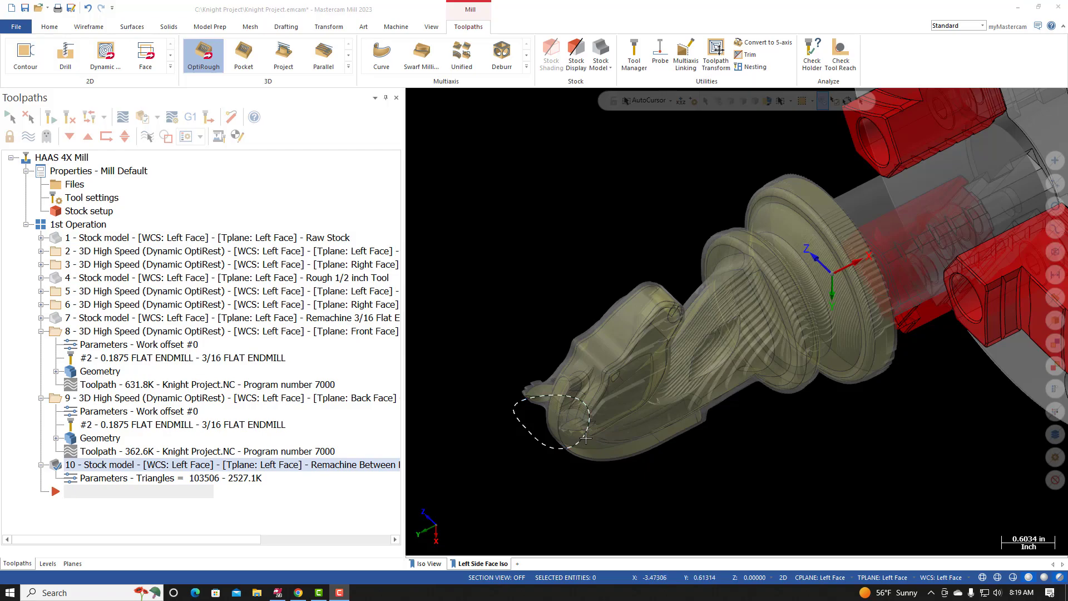
{"action": "mouse_move", "coordinate": [567, 437]}
{"action": "middle_mouse_down"}
{"action": "mouse_move", "coordinate": [599, 431]}
{"action": "mouse_move", "coordinate": [479, 465]}
{"action": "middle_mouse_up"}
{"action": "scroll", "coordinate": [599, 430], "scroll_direction": "up", "scroll_amount": 2}
{"action": "scroll", "coordinate": [523, 456], "scroll_direction": "up", "scroll_amount": 2}
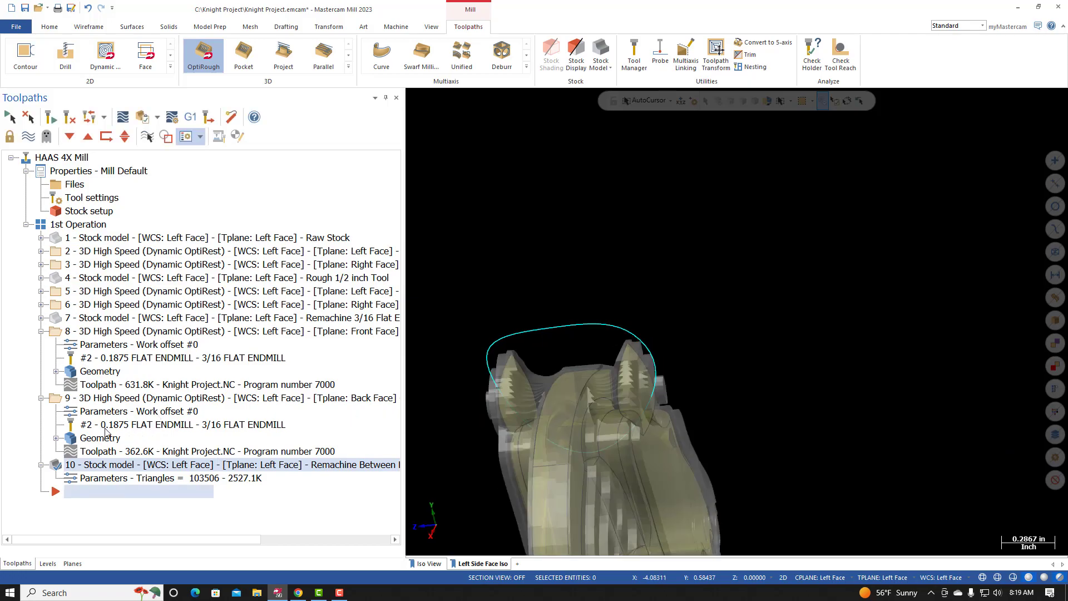
{"action": "mouse_move", "coordinate": [476, 375]}
{"action": "middle_mouse_down"}
{"action": "mouse_move", "coordinate": [517, 420]}
{"action": "mouse_move", "coordinate": [574, 400]}
{"action": "mouse_move", "coordinate": [482, 449]}
{"action": "mouse_move", "coordinate": [562, 393]}
{"action": "mouse_move", "coordinate": [506, 456]}
{"action": "mouse_move", "coordinate": [504, 412]}
{"action": "mouse_move", "coordinate": [495, 437]}
{"action": "middle_mouse_up"}
{"action": "scroll", "coordinate": [517, 420], "scroll_direction": "up", "scroll_amount": 1}
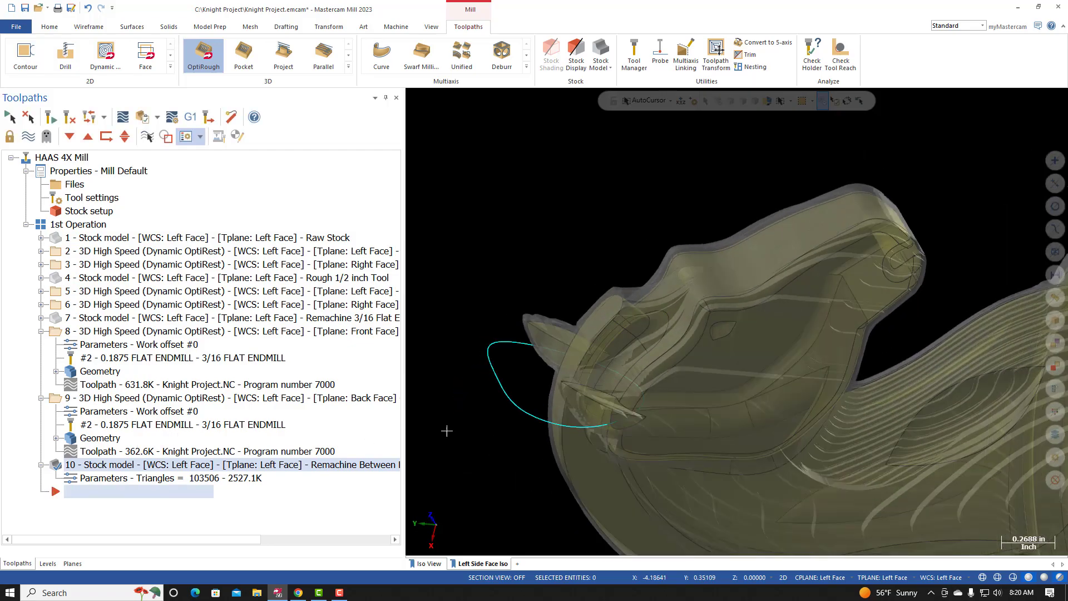
{"action": "middle_click_drag", "start_coordinate": [492, 401], "coordinate": [522, 446]}
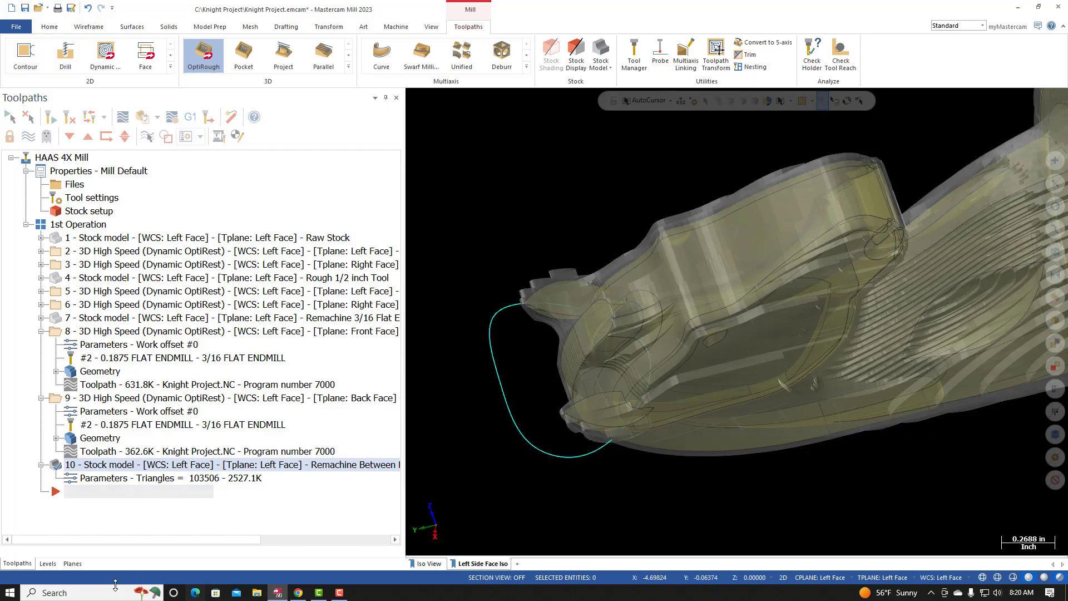
Step: Hide level 10, Boundary Ears, and examine the stock model over the whole knight
{"action": "left_click", "coordinate": [48, 564]}
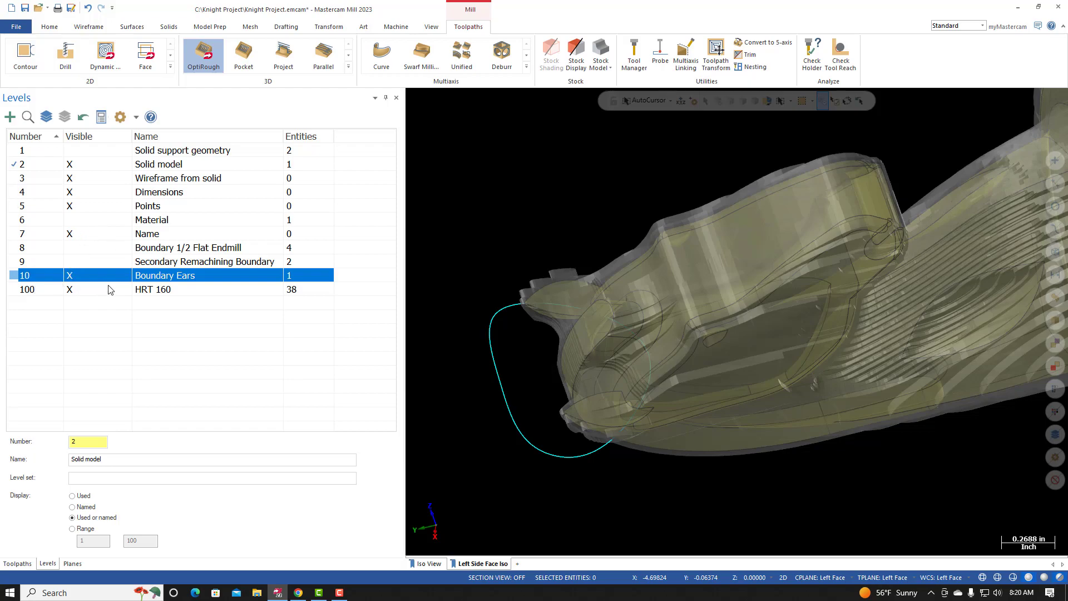
{"action": "left_click", "coordinate": [70, 276]}
{"action": "middle_click_drag", "start_coordinate": [525, 434], "coordinate": [706, 476]}
{"action": "scroll", "coordinate": [598, 430], "scroll_direction": "down", "scroll_amount": 3}
{"action": "scroll", "coordinate": [800, 493], "scroll_direction": "up", "scroll_amount": 4}
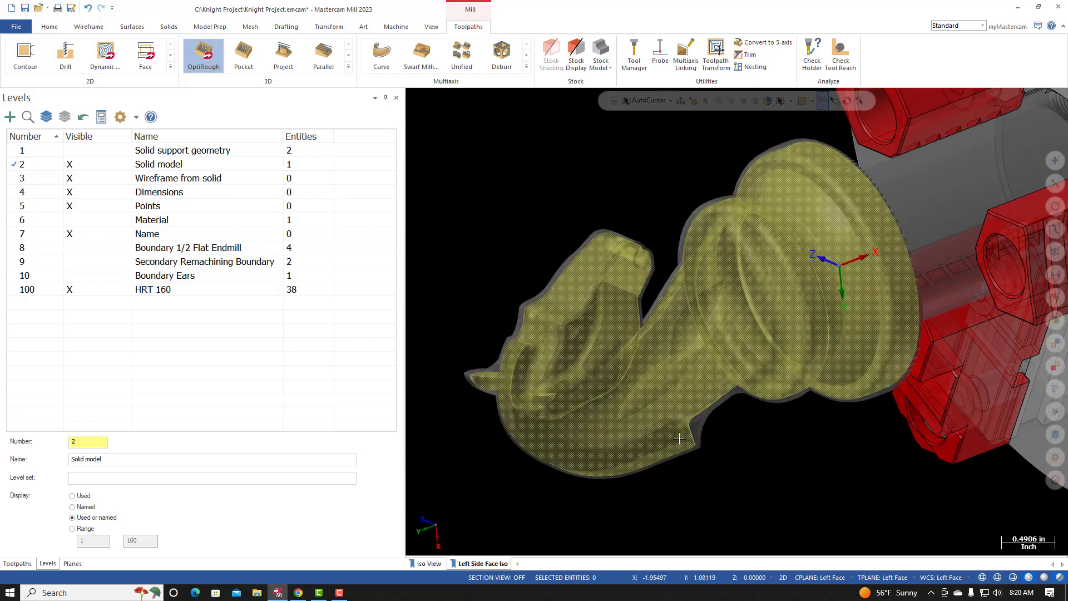
{"action": "mouse_move", "coordinate": [612, 413]}
{"action": "middle_mouse_down"}
{"action": "mouse_move", "coordinate": [669, 406]}
{"action": "mouse_move", "coordinate": [499, 441]}
{"action": "mouse_move", "coordinate": [551, 437]}
{"action": "mouse_move", "coordinate": [555, 378]}
{"action": "mouse_move", "coordinate": [635, 360]}
{"action": "mouse_move", "coordinate": [764, 358]}
{"action": "mouse_move", "coordinate": [874, 254]}
{"action": "middle_mouse_up"}
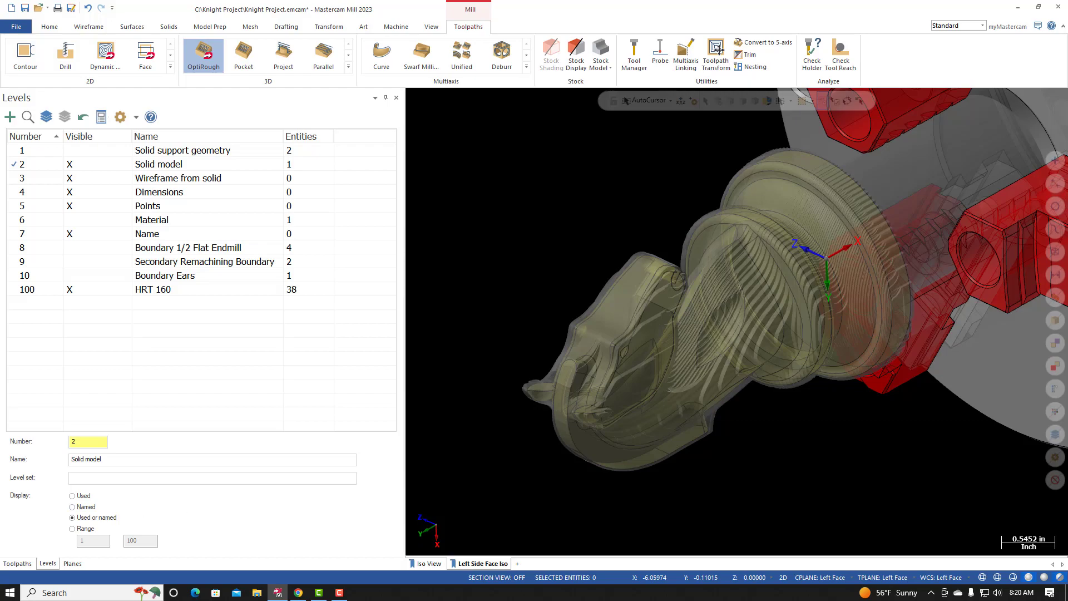